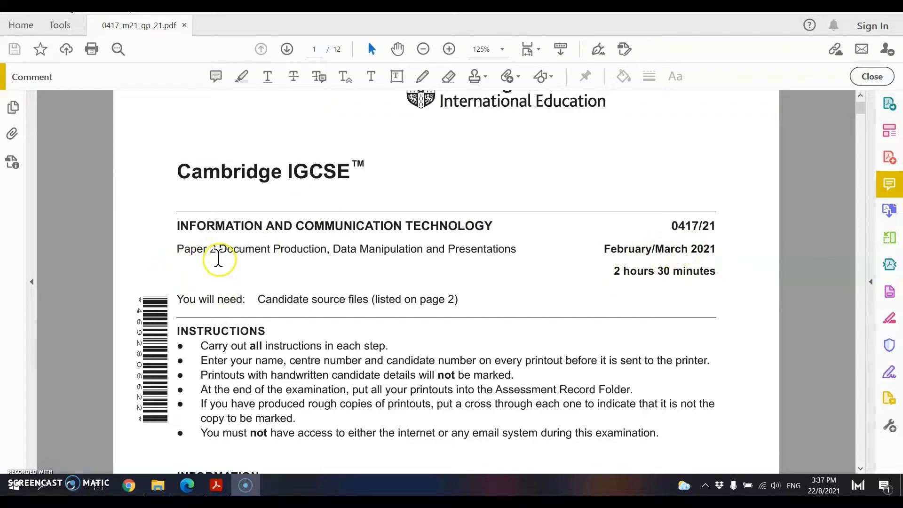
# Review the exam paper's cover page, source file list and Task 1 evidence document instructions.
pyautogui.moveTo(219, 250); pyautogui.dragTo(330, 252)
pyautogui.scroll(-10, 446, 372)
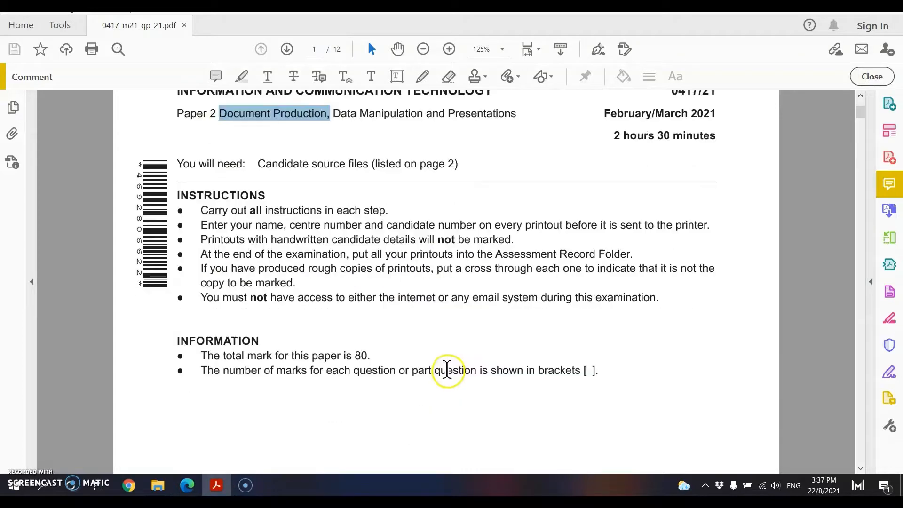
pyautogui.scroll(-10, 447, 365)
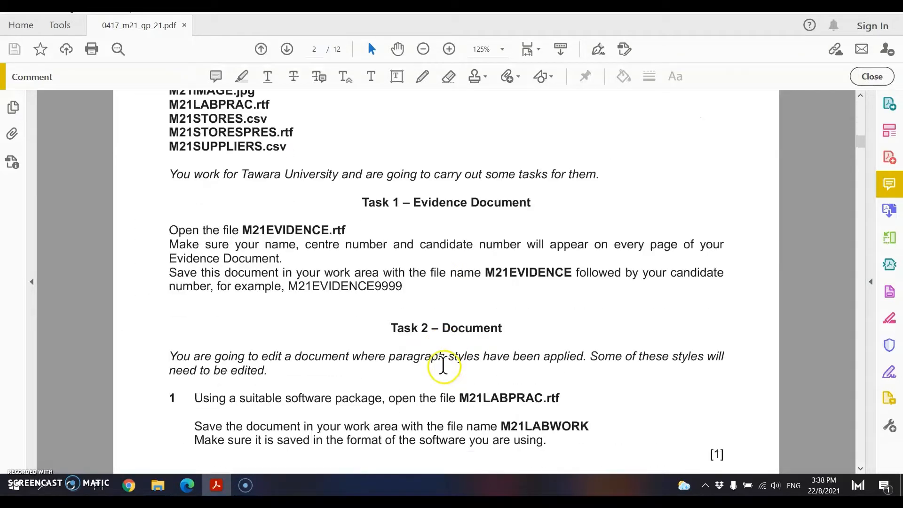
pyautogui.scroll(1, 452, 366)
pyautogui.scroll(1, 458, 357)
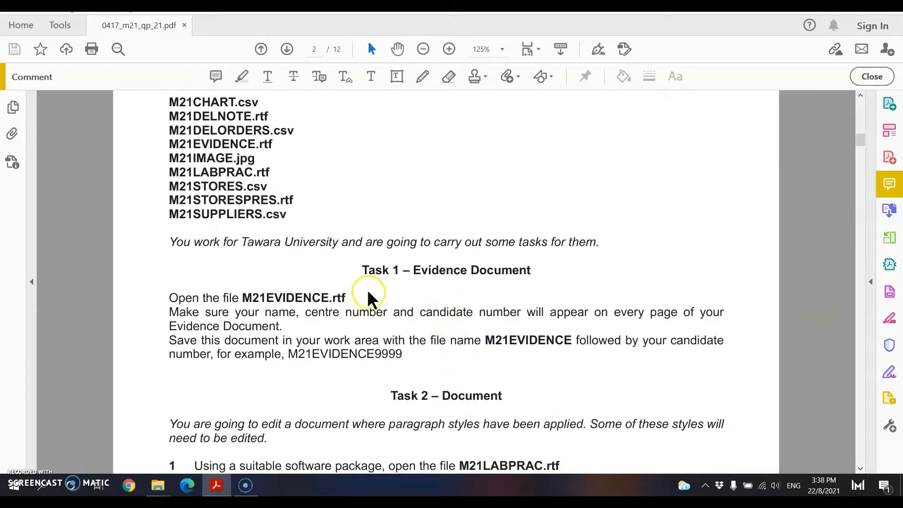
pyautogui.scroll(1, 384, 285)
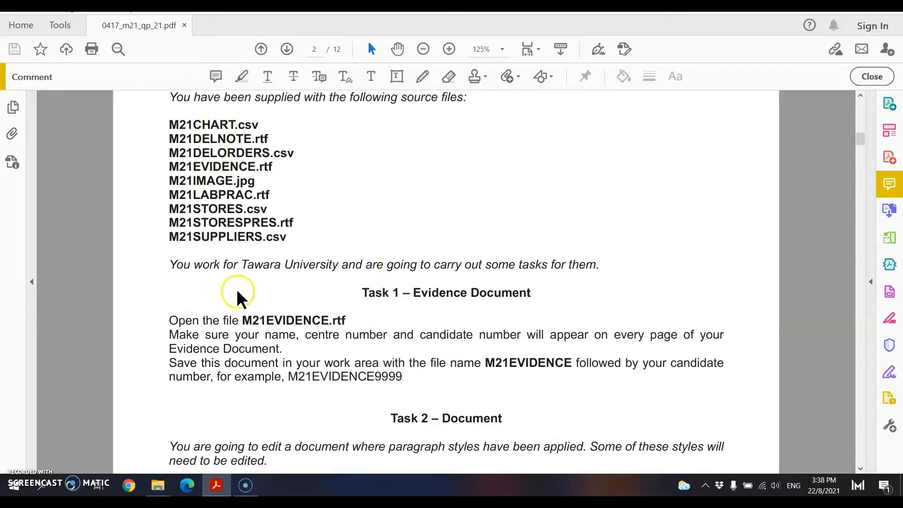
pyautogui.scroll(-10, 269, 335)
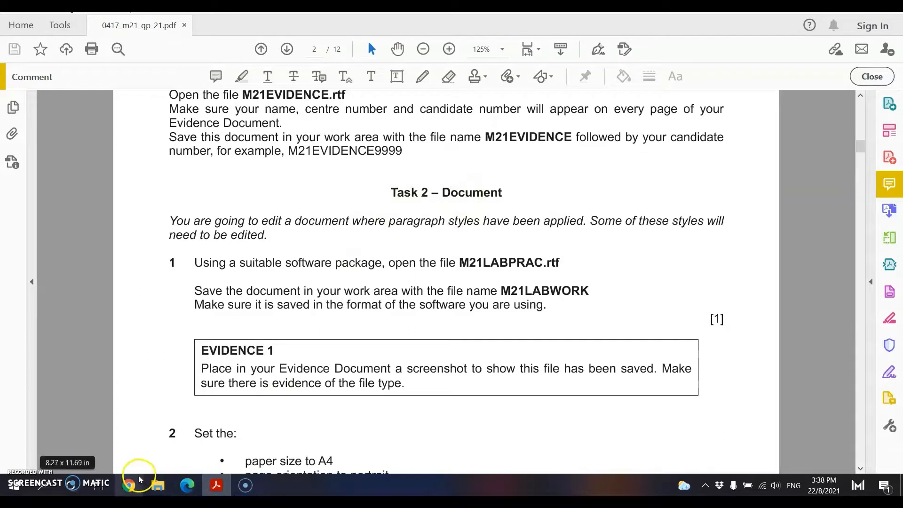
# Switch to File Explorer and open M21EVIDENCEXXXX.docx from the Paper 2 folder inside March2021.
pyautogui.click(157, 484)
pyautogui.click(209, 429)
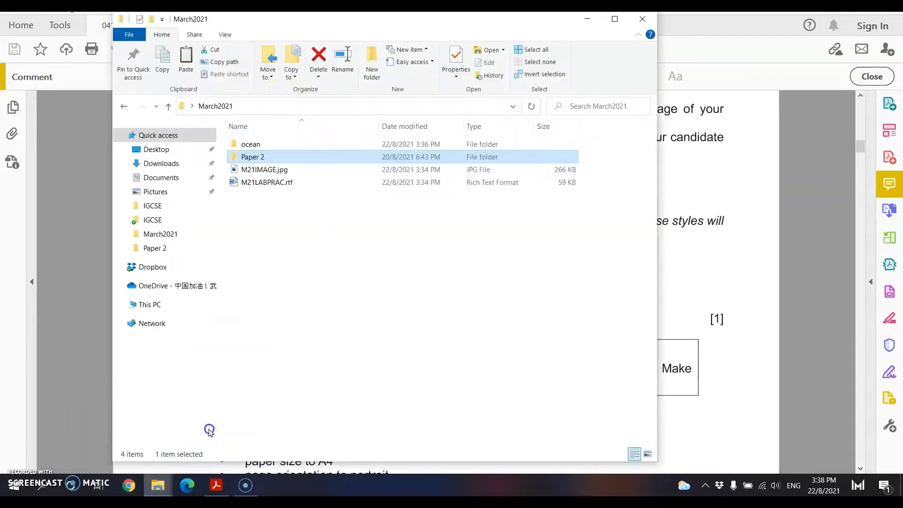
pyautogui.doubleClick(270, 158)
pyautogui.doubleClick(266, 144)
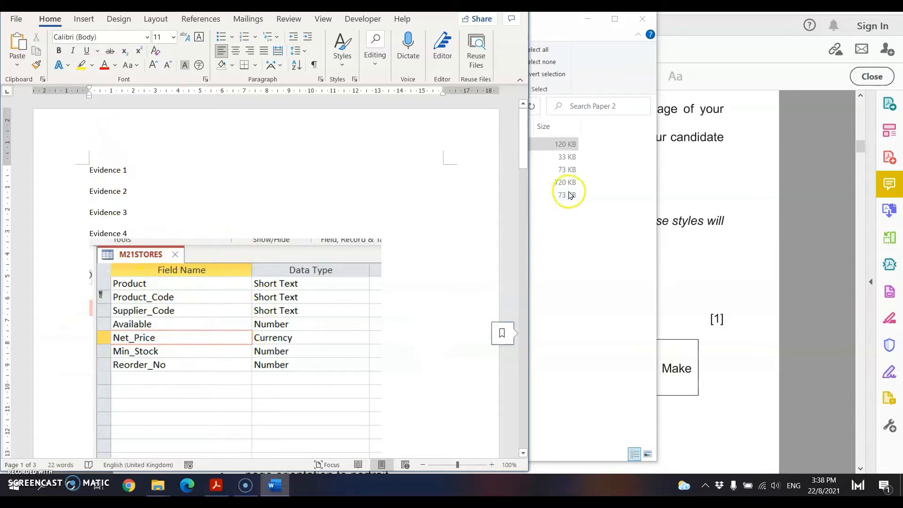
# Return to the exam paper PDF and highlight the source file name M21LABPRAC.rtf in Task 2, question 1.
pyautogui.click(689, 240)
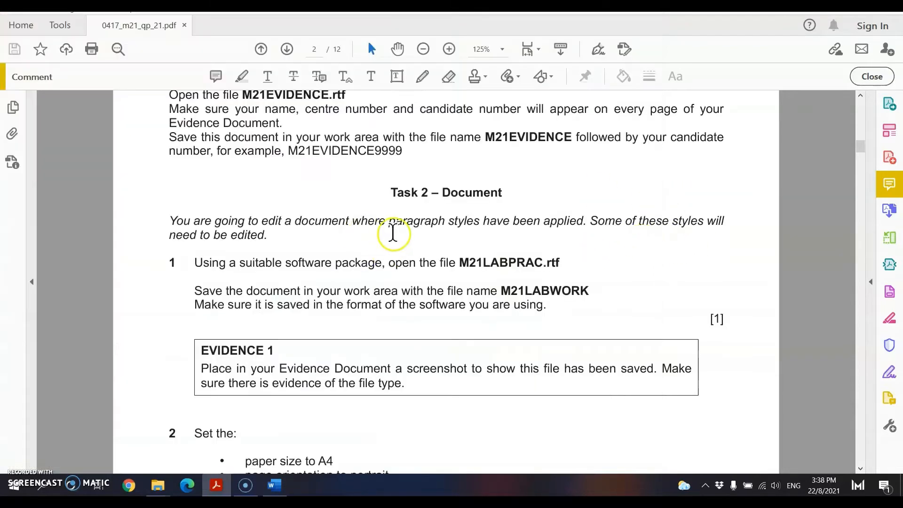
pyautogui.scroll(-1, 429, 229)
pyautogui.scroll(-1, 435, 200)
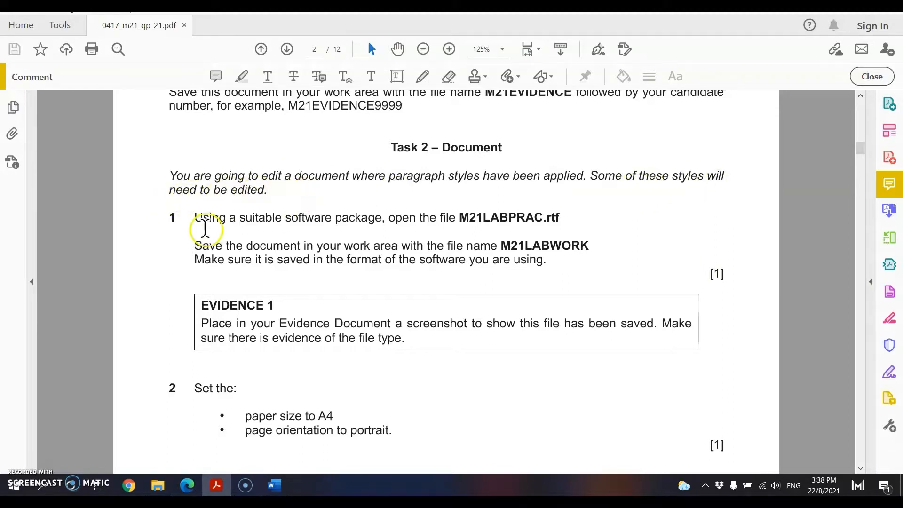
pyautogui.moveTo(459, 217); pyautogui.dragTo(559, 216)
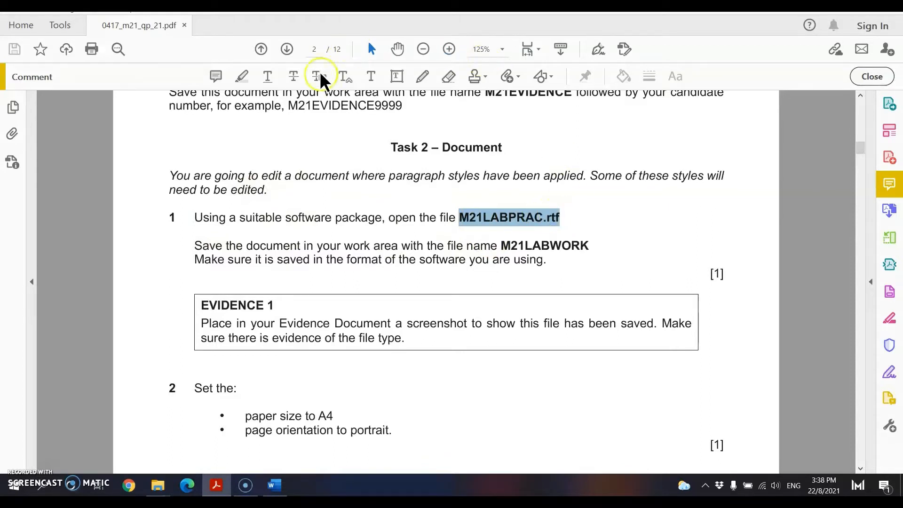
pyautogui.click(241, 77)
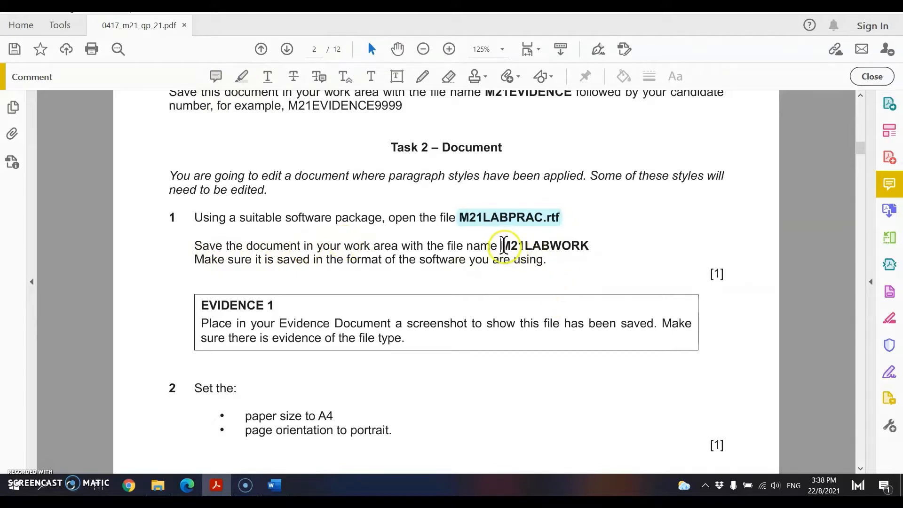
# Highlight the file name M21LABWORK in question 1 and the phrase "evidence of the file type." in the Evidence 1 box.
pyautogui.moveTo(503, 245); pyautogui.dragTo(592, 242)
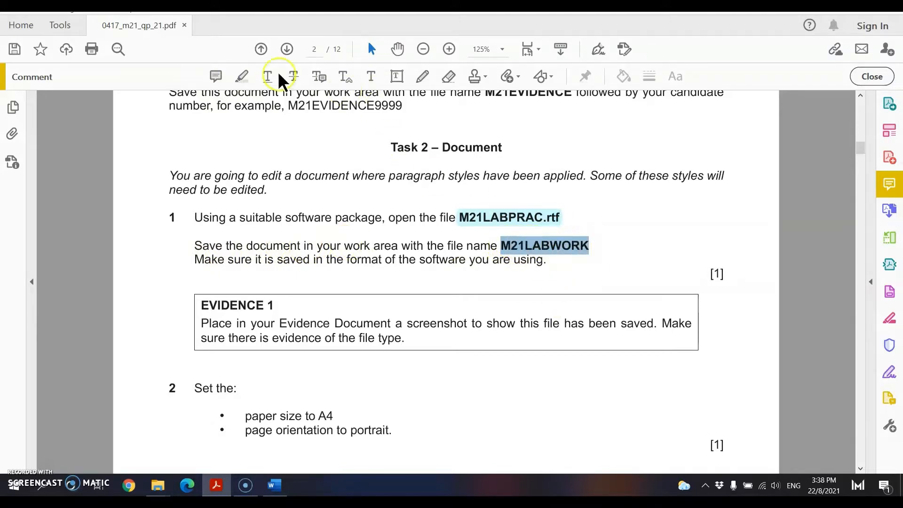
pyautogui.click(239, 74)
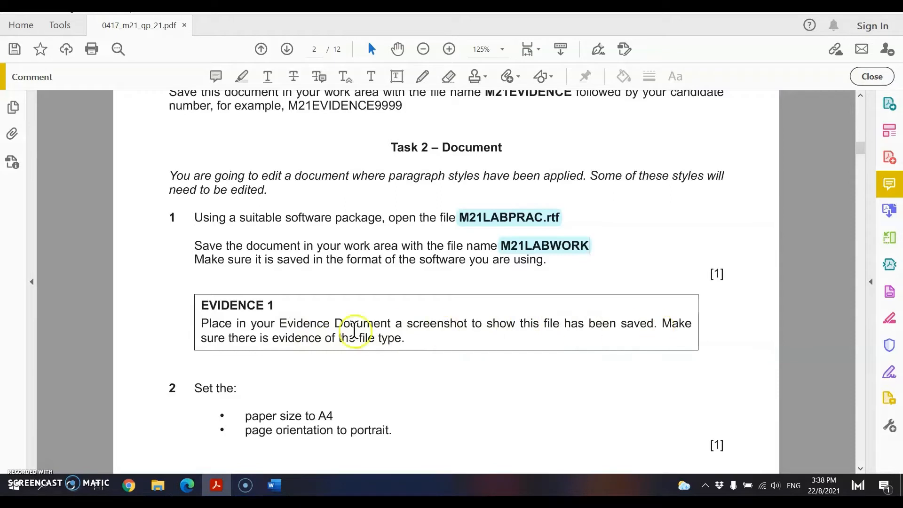
pyautogui.moveTo(275, 339); pyautogui.dragTo(406, 338)
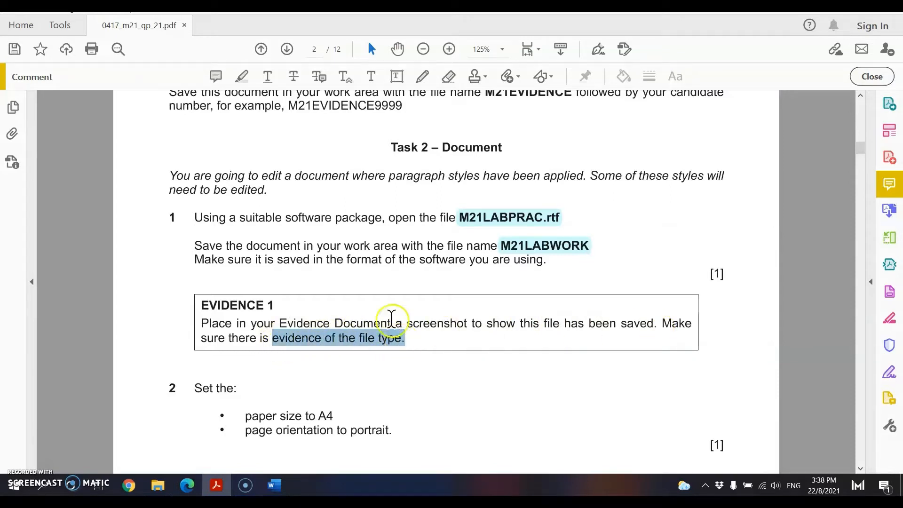
pyautogui.click(241, 77)
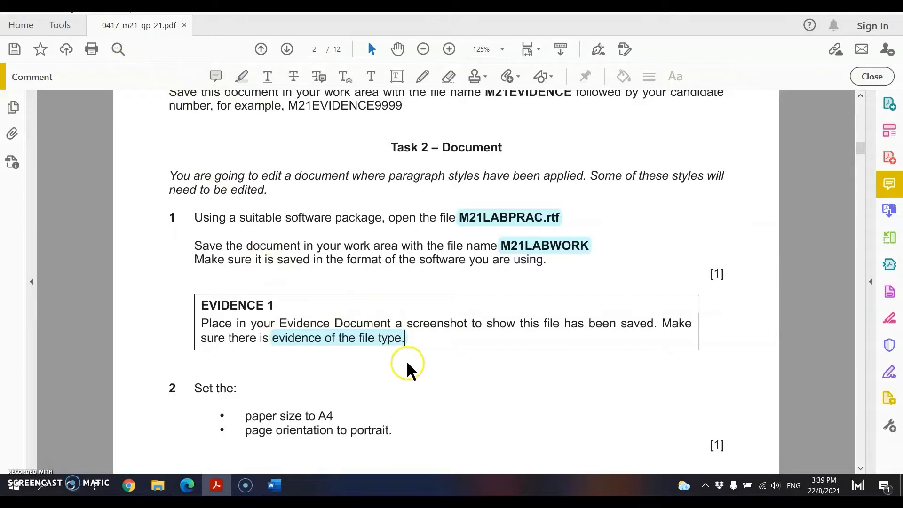
# Open M21LABPRAC.rtf from the March2021 folder in Word and enable editing.
pyautogui.moveTo(157, 484)
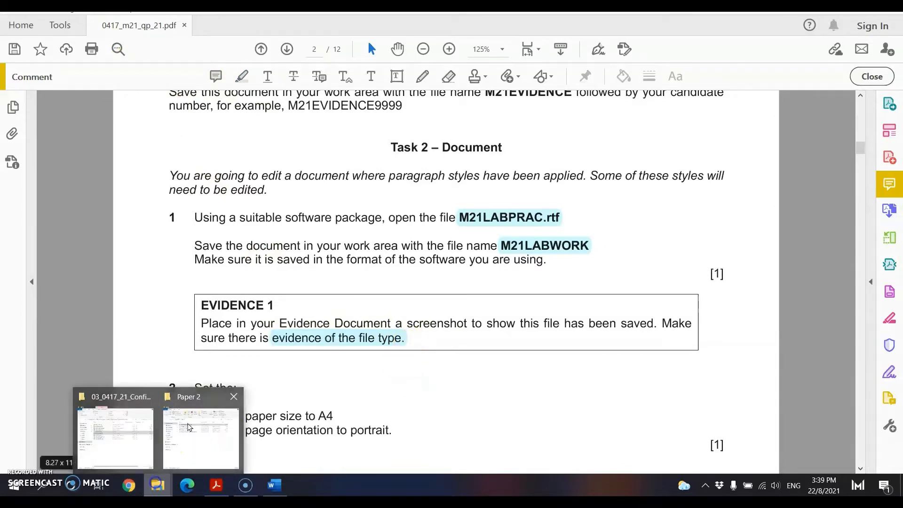
pyautogui.click(171, 435)
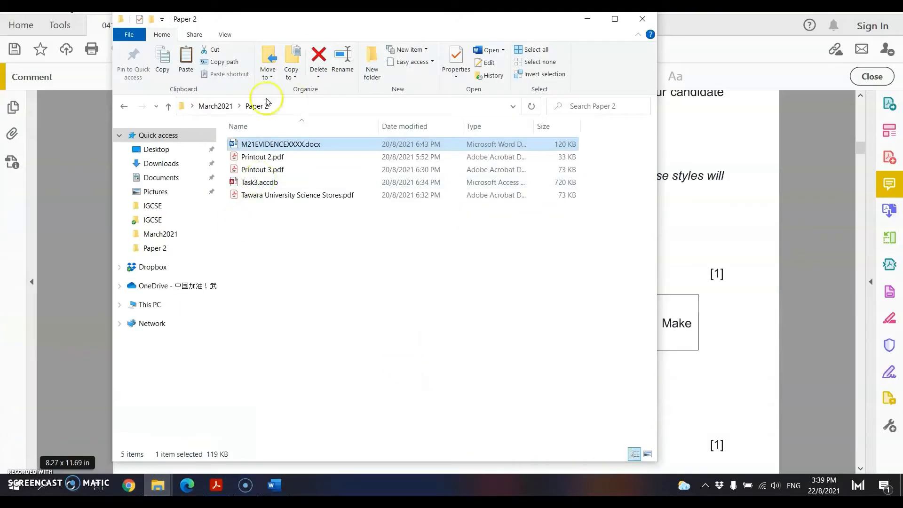
pyautogui.click(214, 105)
pyautogui.doubleClick(276, 184)
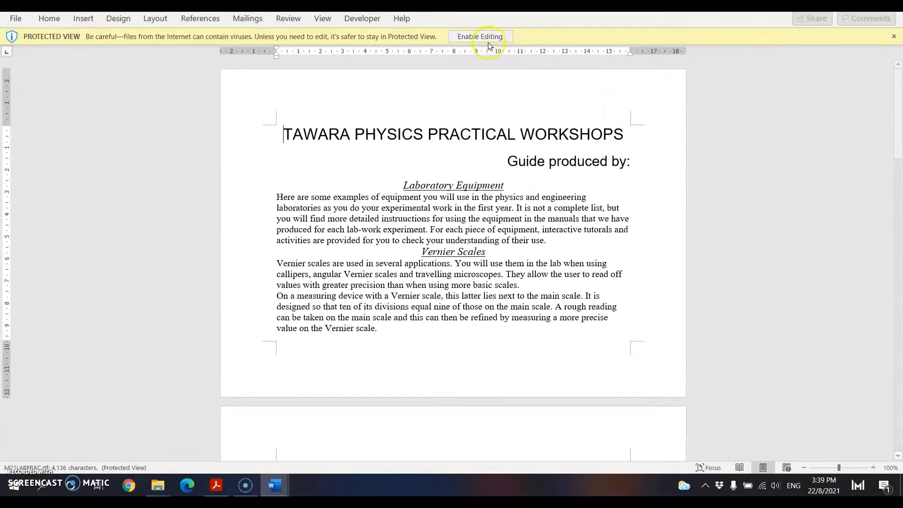
pyautogui.click(480, 38)
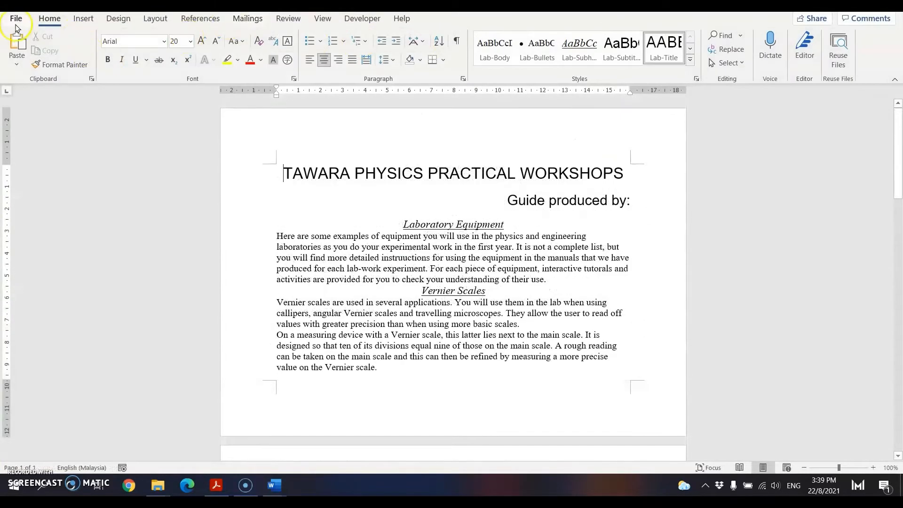
# Save the document as M21LABWORK in Word Document (*.docx) format in the Paper 2 folder, accepting the upgrade to the newest file format.
pyautogui.click(16, 20)
pyautogui.click(37, 176)
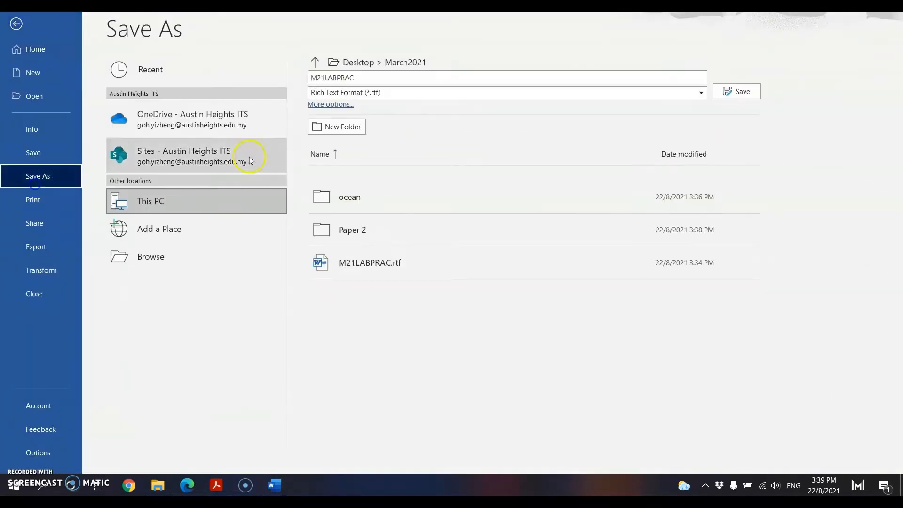
pyautogui.click(151, 258)
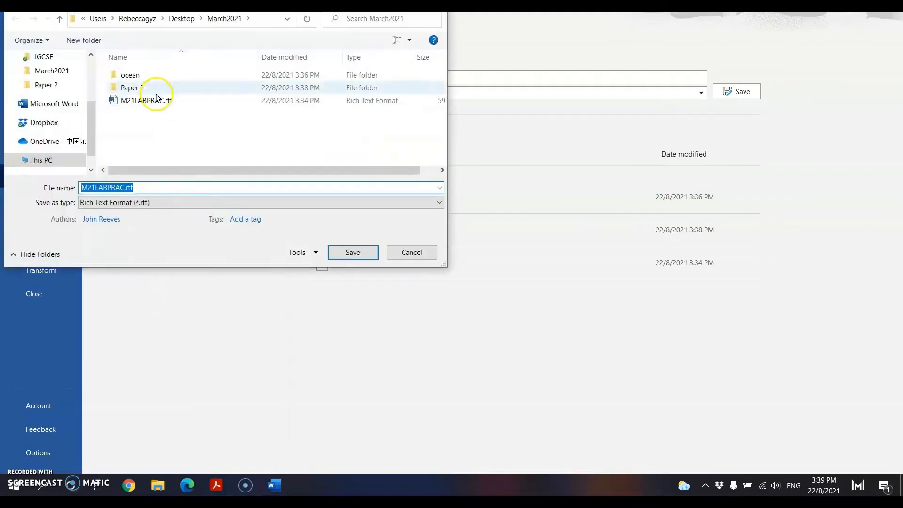
pyautogui.doubleClick(144, 88)
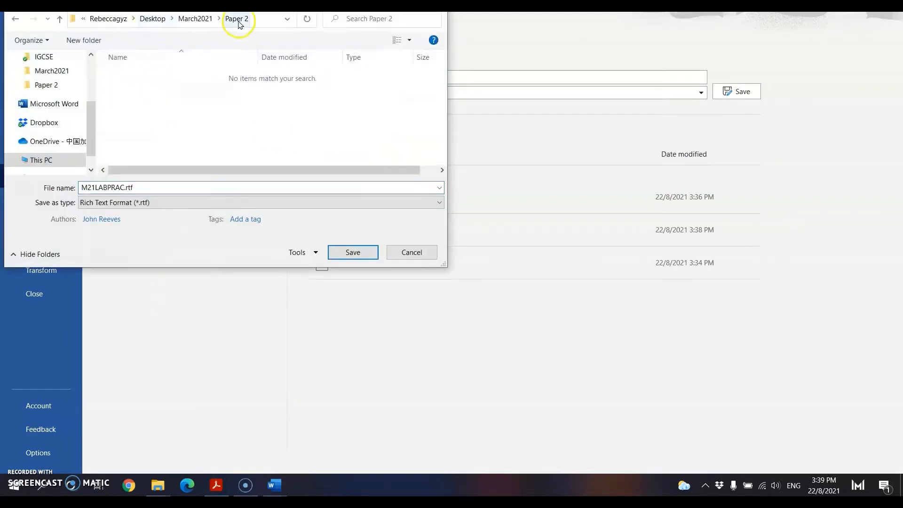
pyautogui.click(170, 203)
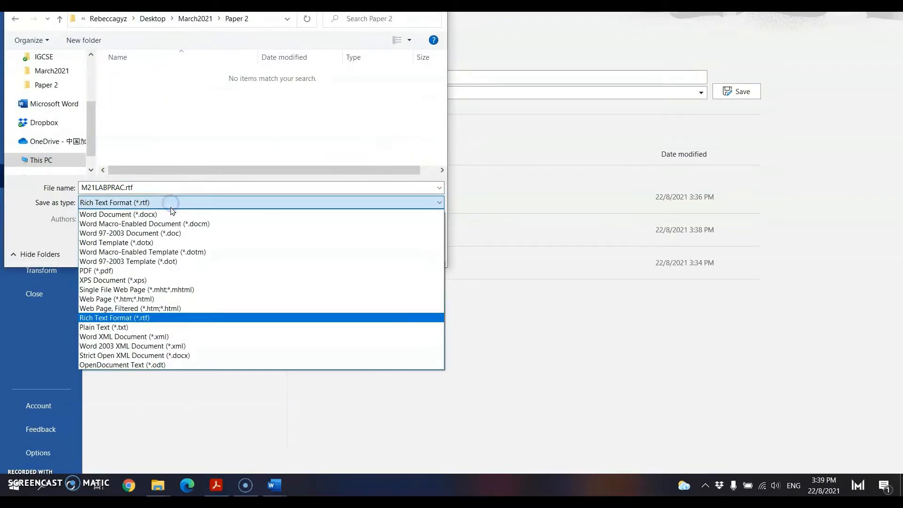
pyautogui.click(134, 215)
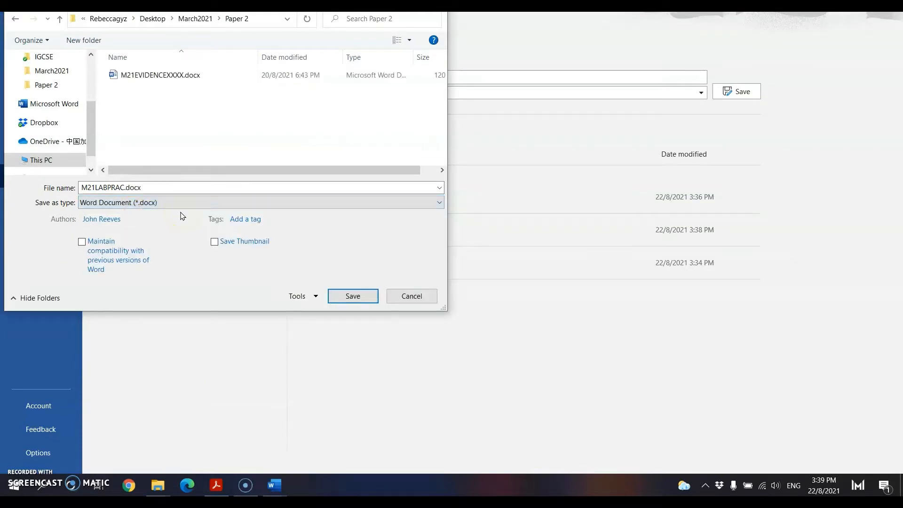
pyautogui.doubleClick(126, 187)
pyautogui.click(125, 188)
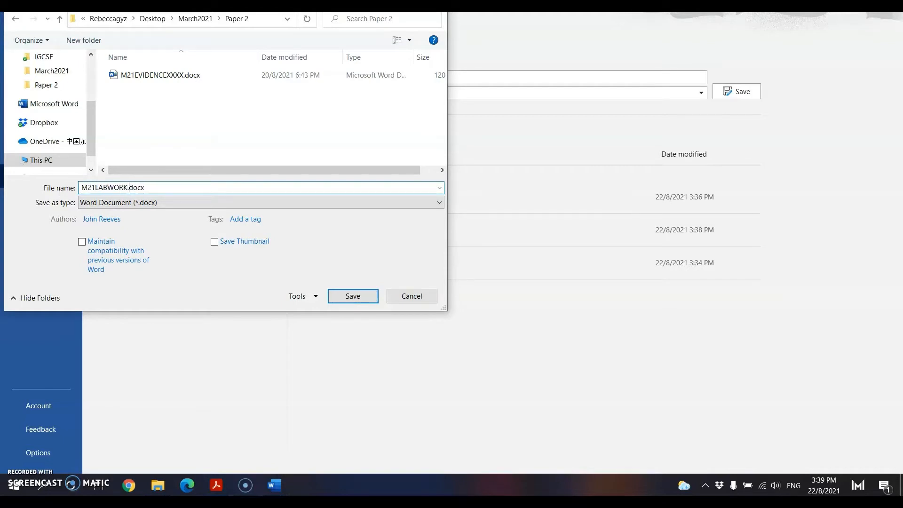
pyautogui.click(337, 288)
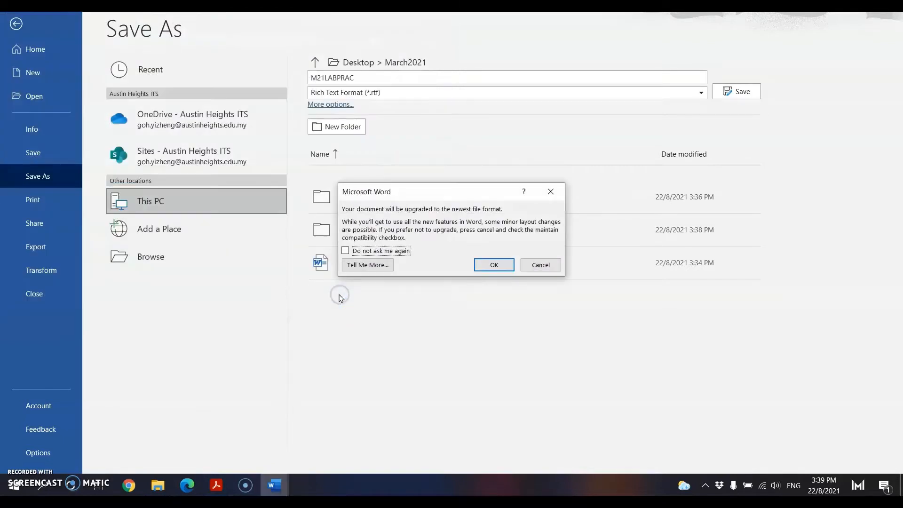
pyautogui.click(484, 269)
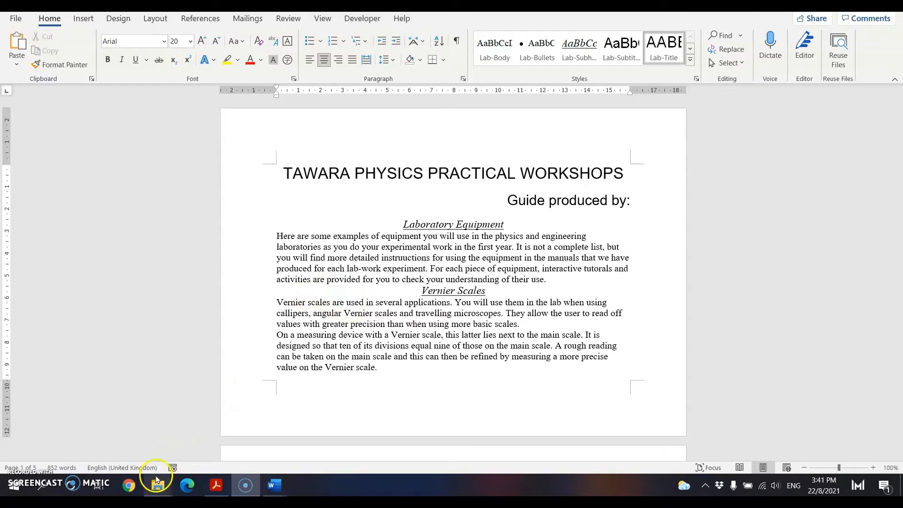
# Show the Paper 2 folder in File Explorer and fit the Type and Name columns to their full contents.
pyautogui.click(157, 489)
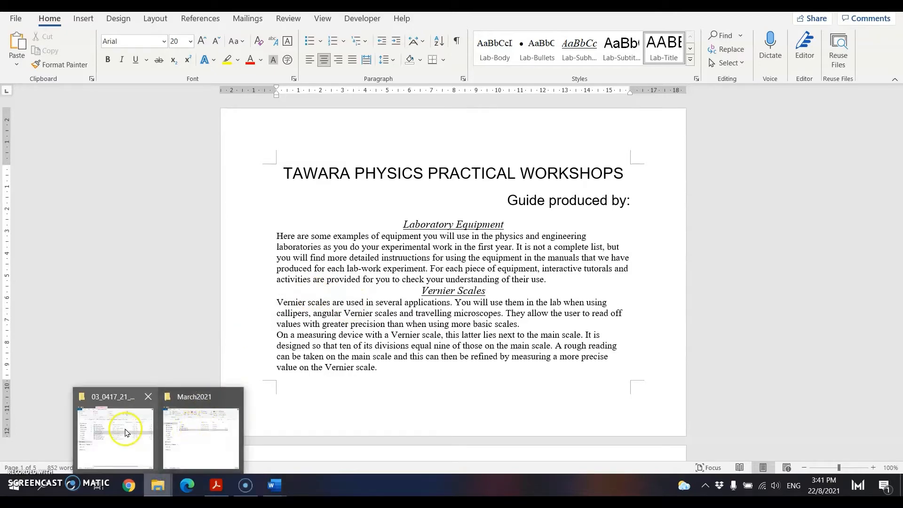
pyautogui.click(190, 425)
pyautogui.doubleClick(259, 157)
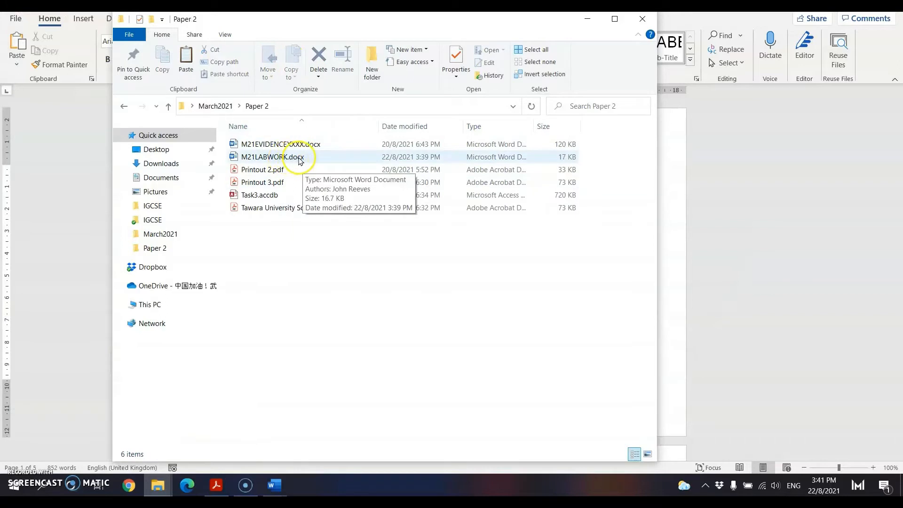
pyautogui.doubleClick(534, 126)
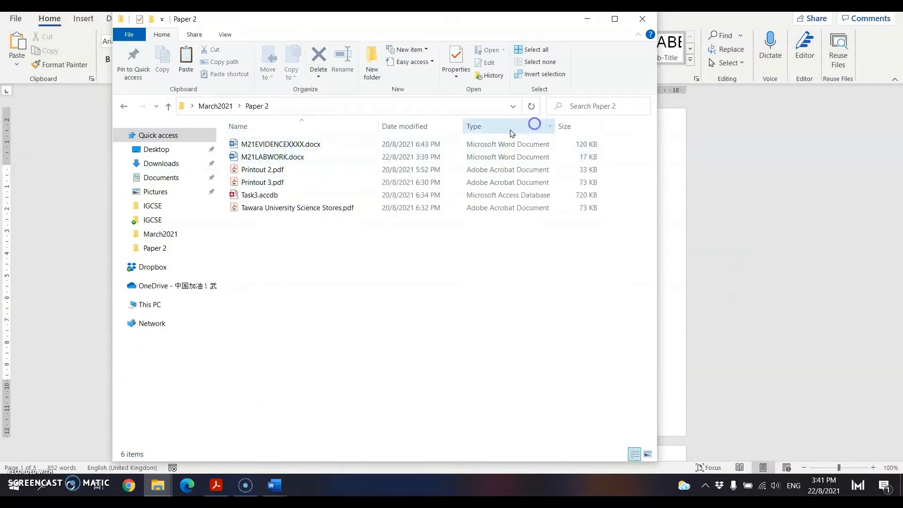
pyautogui.doubleClick(378, 125)
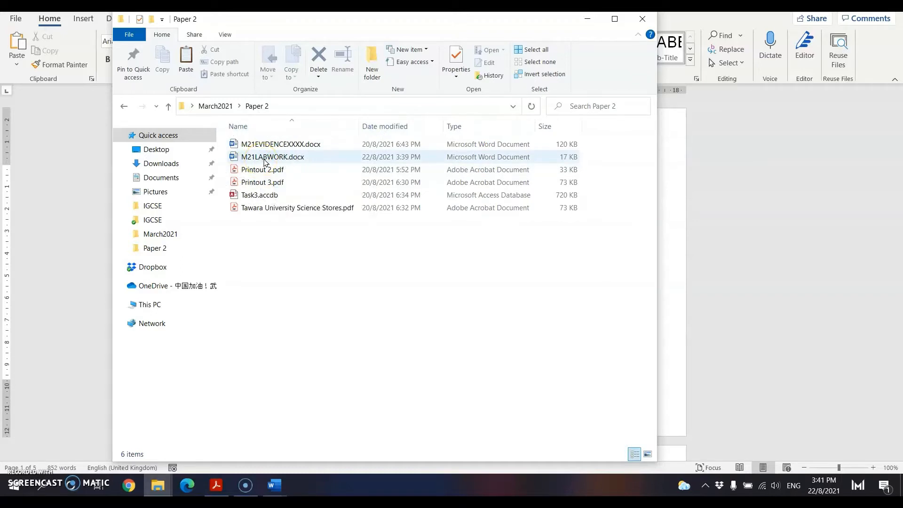
pyautogui.click(302, 162)
# Capture the Paper 2 folder's path and file list, including the Type column, as a rectangular snip with Snipping Tool.
pyautogui.click(15, 485)
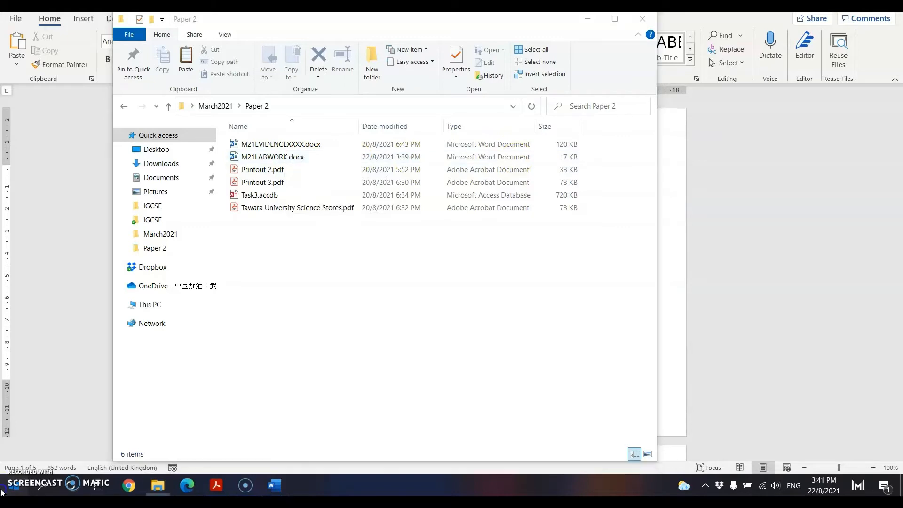
pyautogui.click(303, 370)
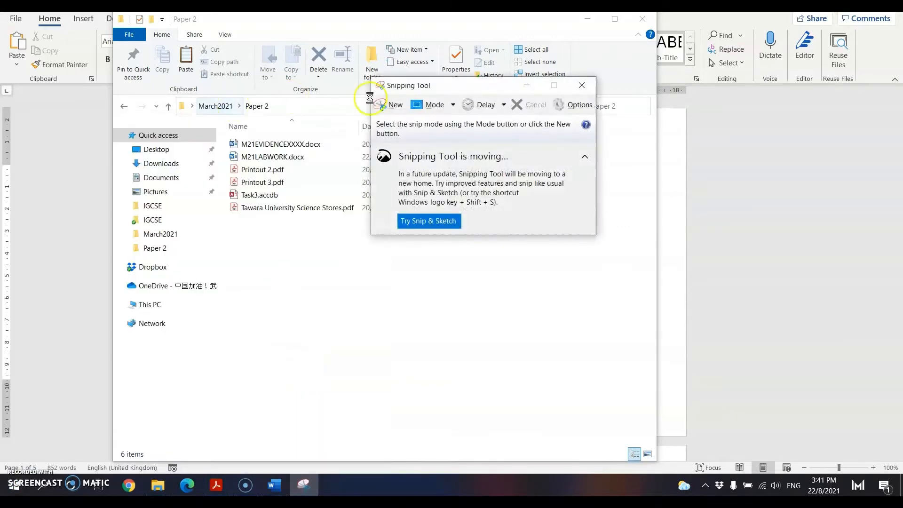
pyautogui.click(389, 104)
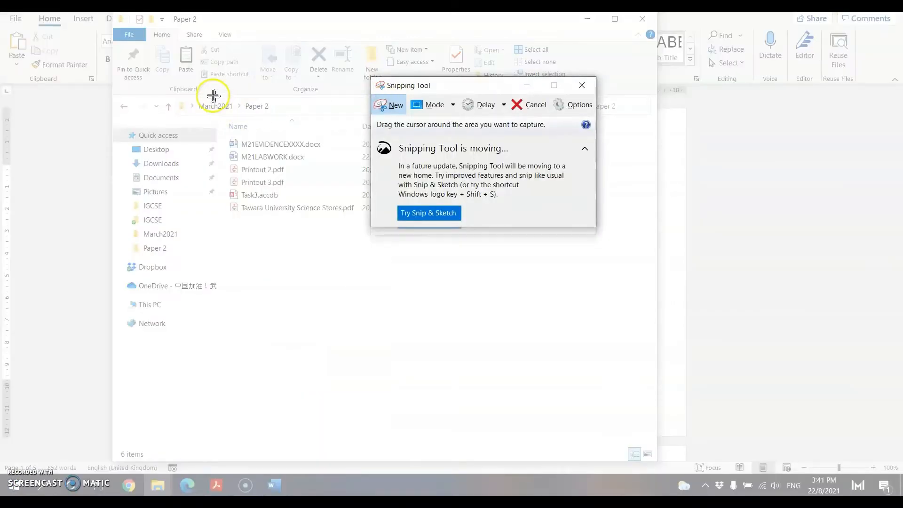
pyautogui.moveTo(193, 97); pyautogui.dragTo(533, 219)
pyautogui.click(157, 31)
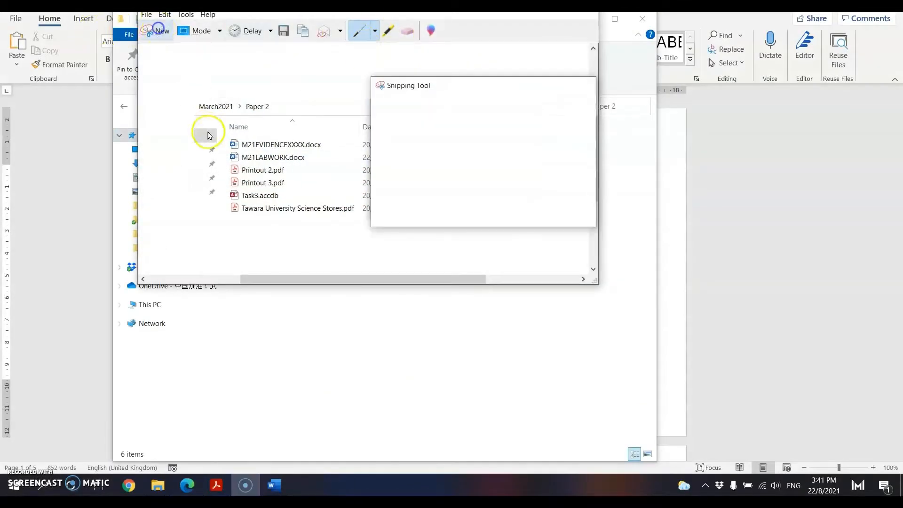
pyautogui.moveTo(385, 84); pyautogui.dragTo(589, 130)
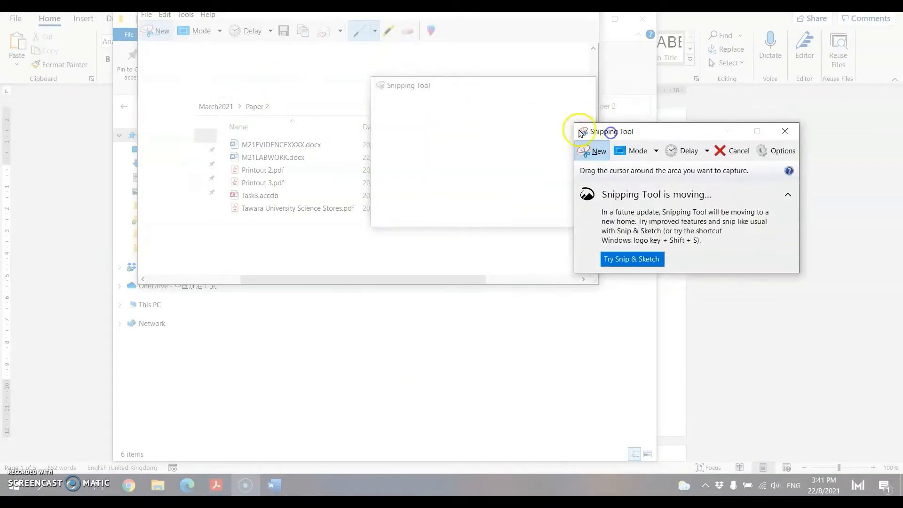
pyautogui.click(733, 150)
pyautogui.click(593, 150)
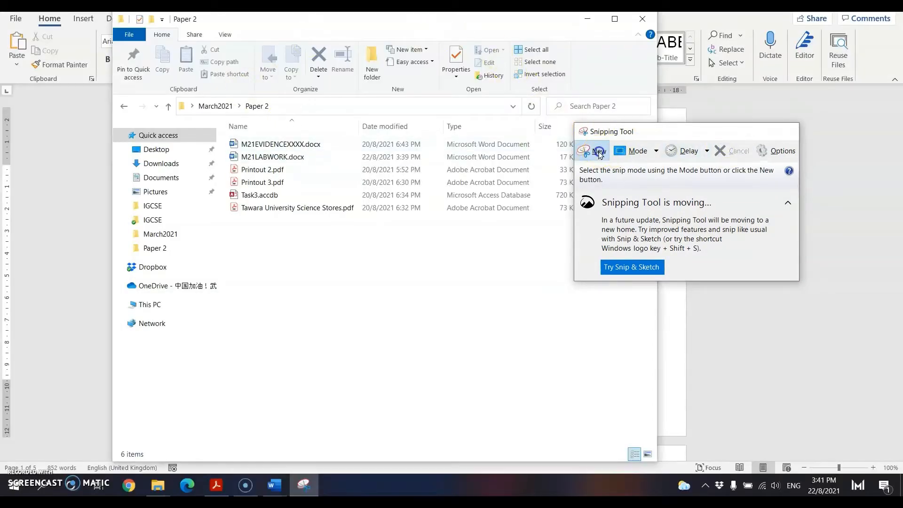
pyautogui.moveTo(187, 94); pyautogui.dragTo(552, 218)
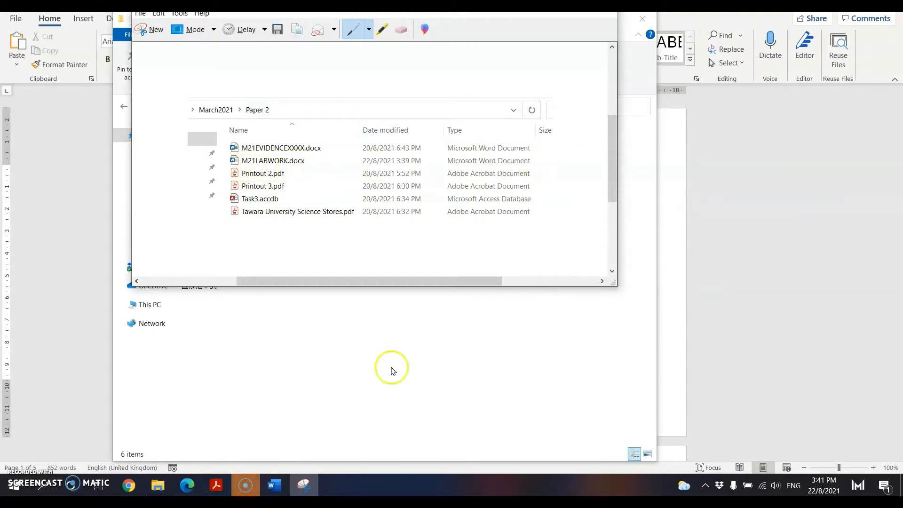
# Paste the folder screenshot under the Evidence 1 heading in the M21EVIDENCEXXXX Word document and add a new line after it.
pyautogui.moveTo(274, 485)
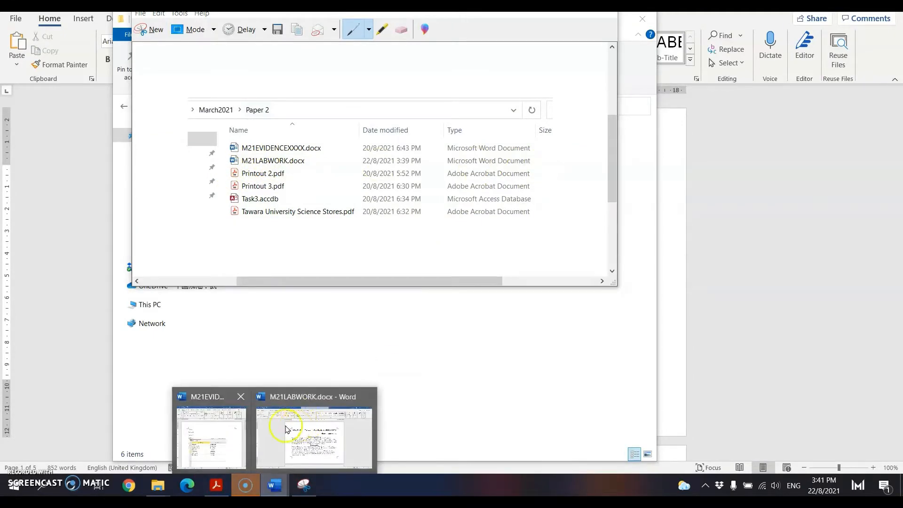
pyautogui.click(195, 428)
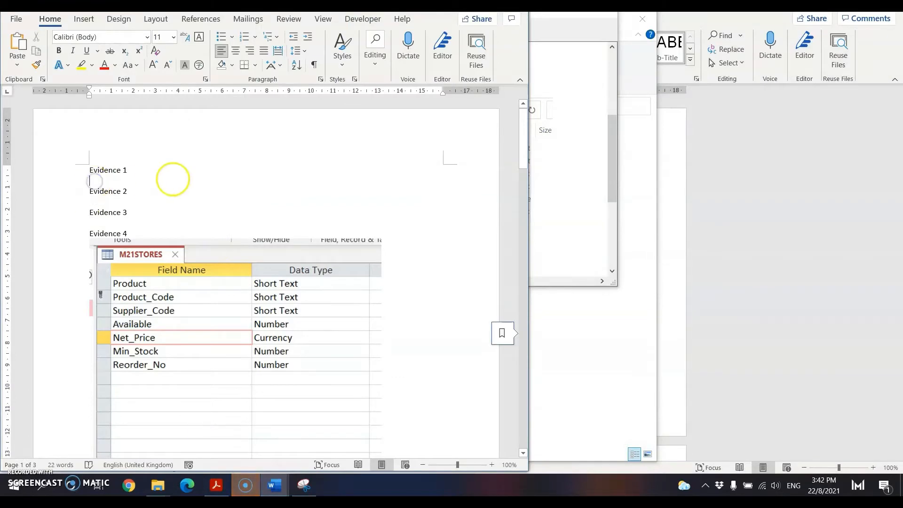
pyautogui.hotkey('ctrl', 'v')
pyautogui.press('Return')
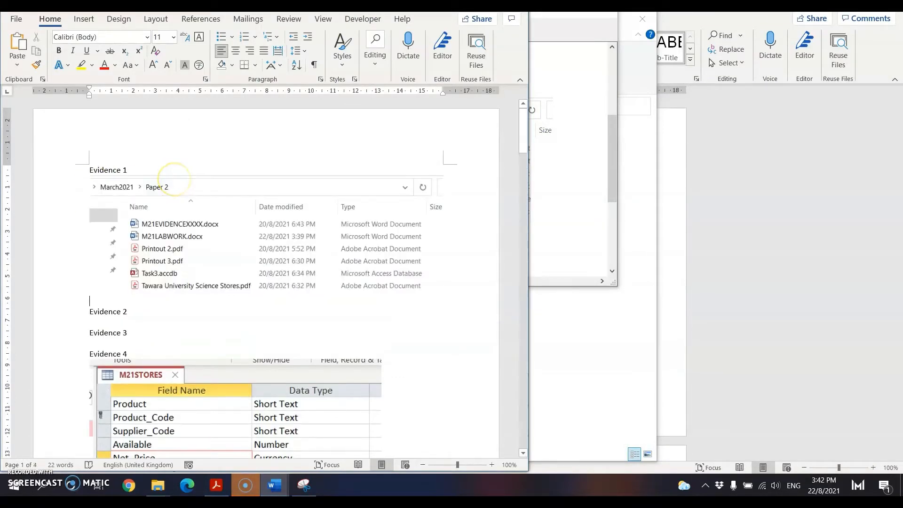
# Highlight "A4", "page orientation" and "portrait." in question 2 of the 0417_m21_qp_21.pdf question paper in Acrobat.
pyautogui.click(785, 238)
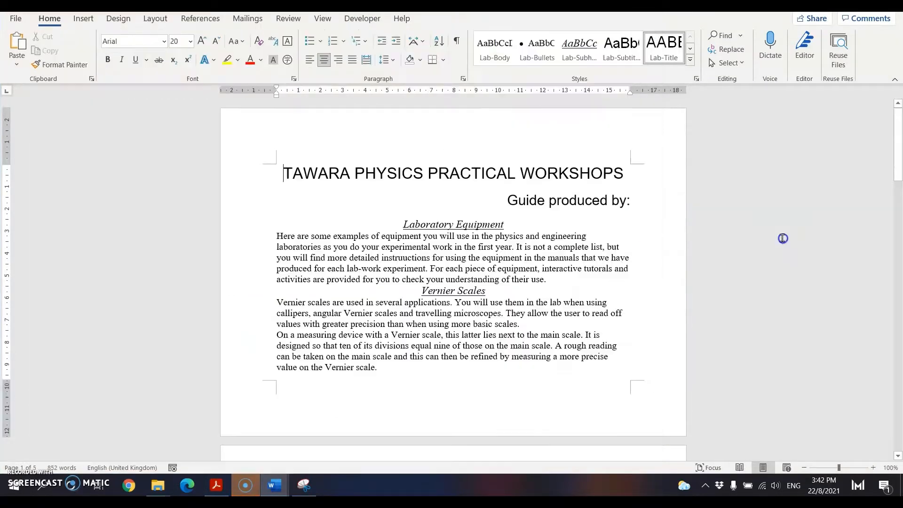
pyautogui.click(217, 485)
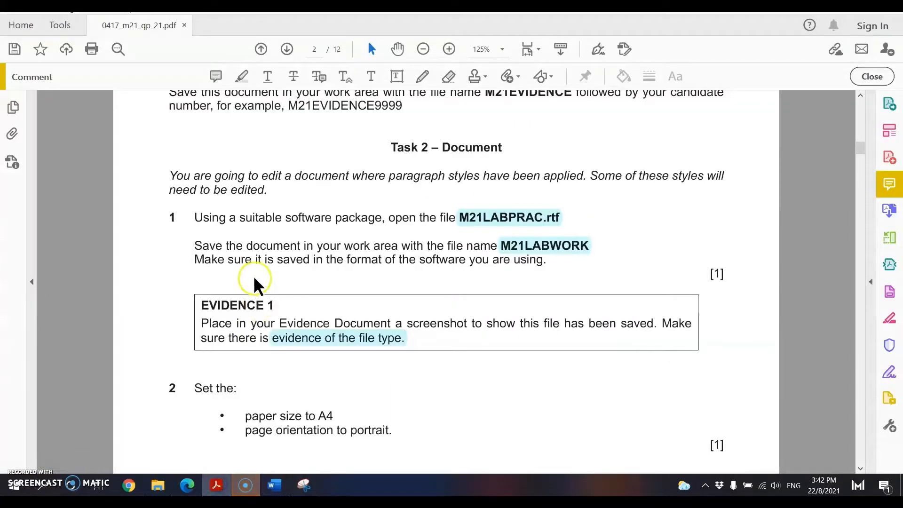
pyautogui.scroll(-4, 299, 301)
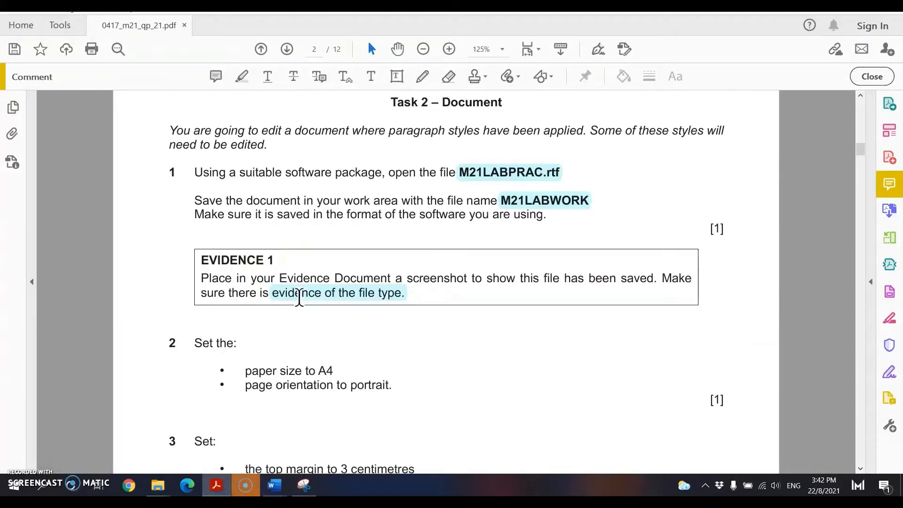
pyautogui.click(242, 77)
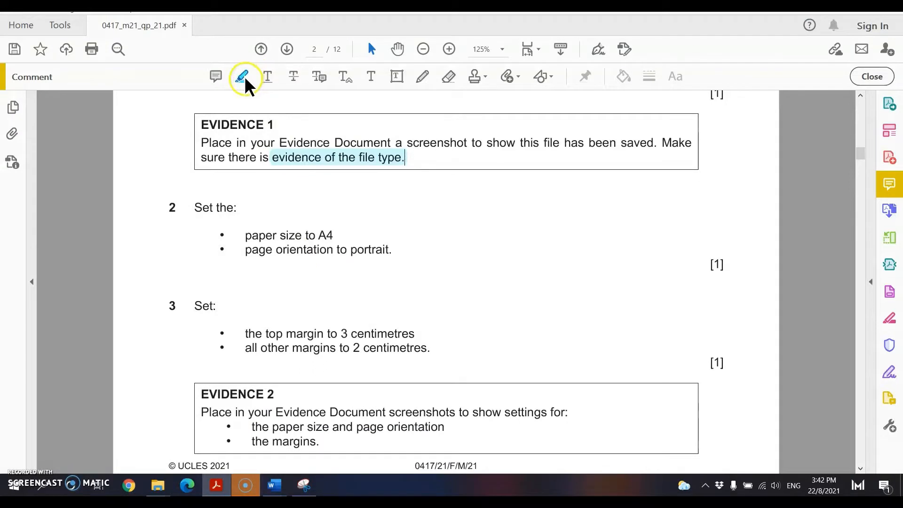
pyautogui.moveTo(319, 235); pyautogui.dragTo(446, 291)
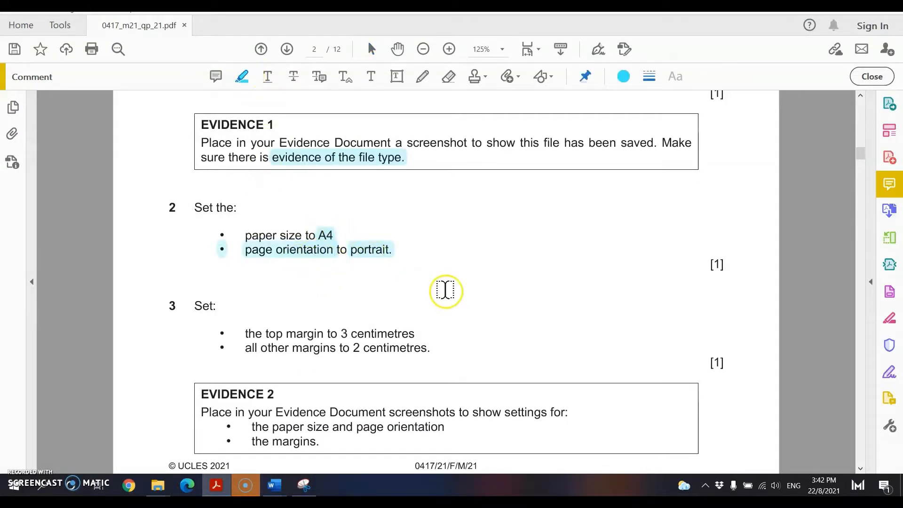
# Set the M21LABWORK document in Word to A4 paper size and portrait orientation.
pyautogui.click(276, 485)
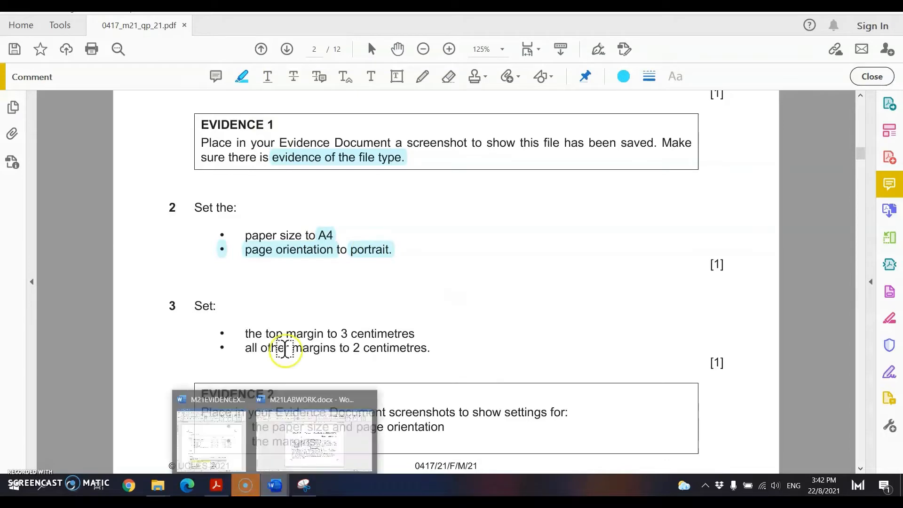
pyautogui.click(324, 436)
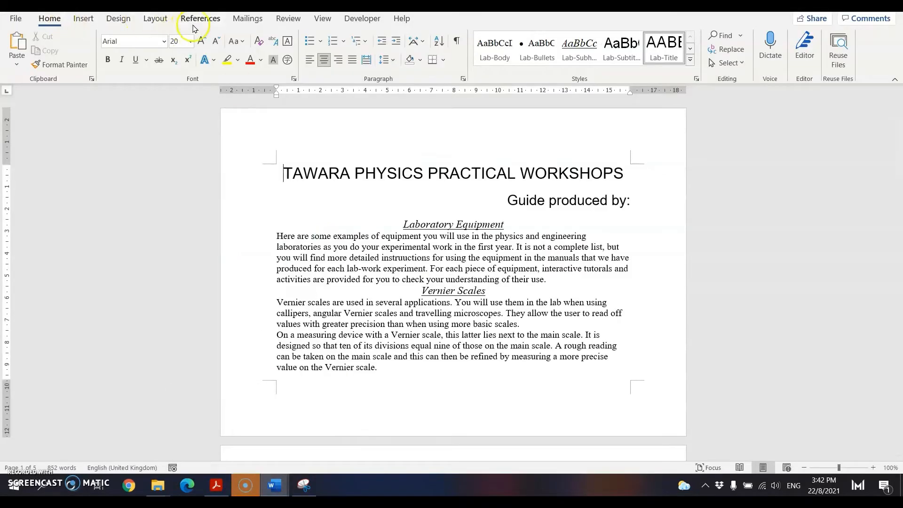
pyautogui.click(153, 23)
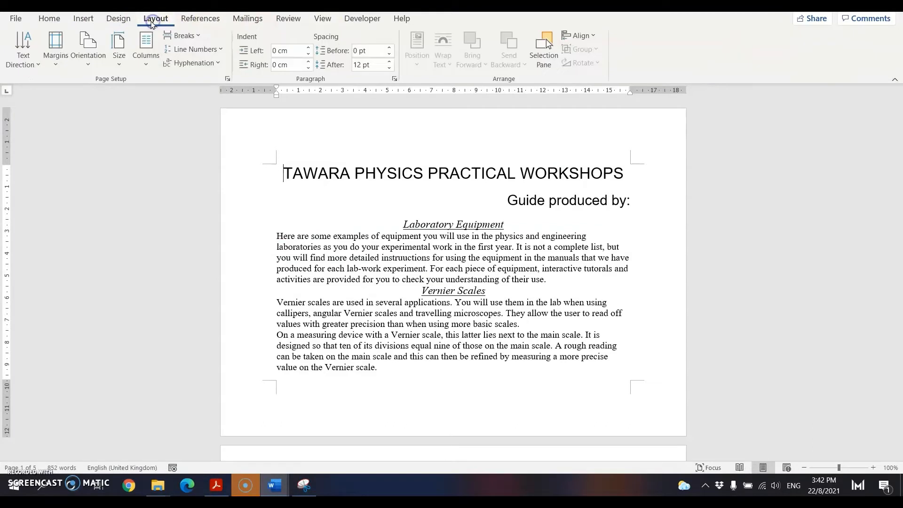
pyautogui.click(118, 58)
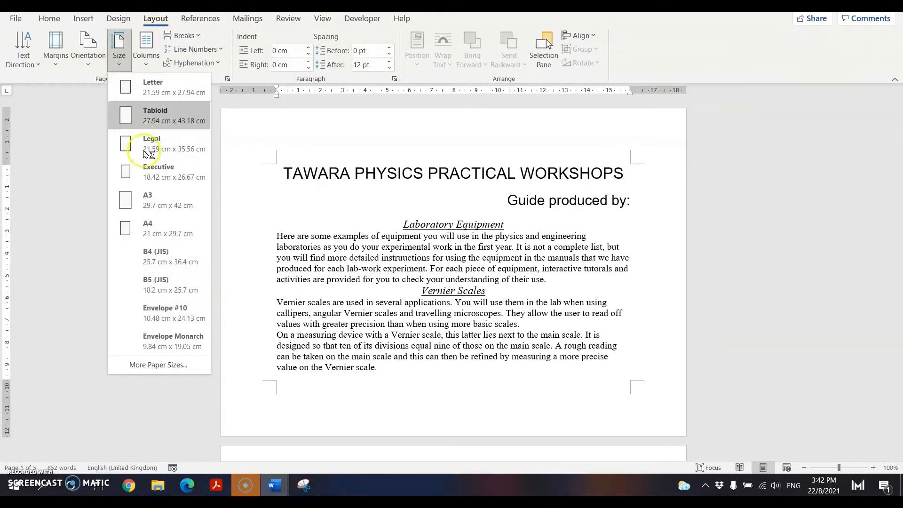
pyautogui.click(181, 233)
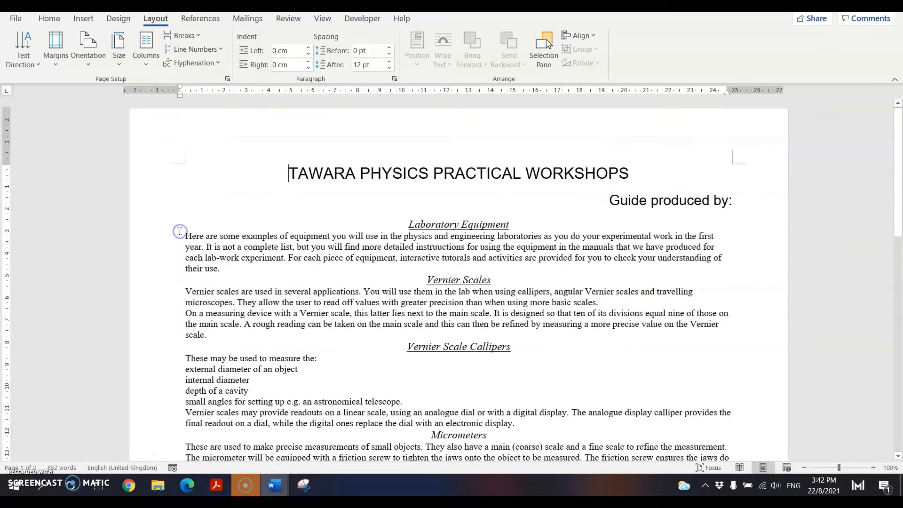
pyautogui.click(100, 68)
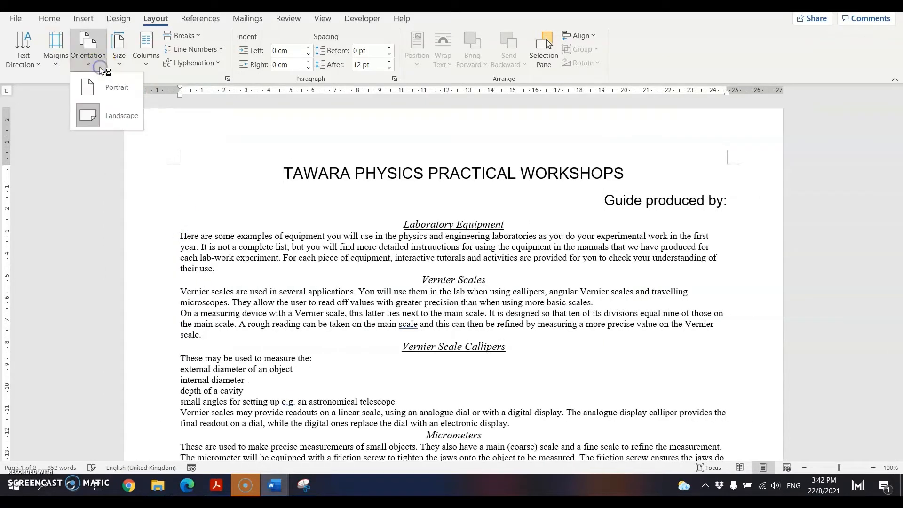
pyautogui.click(114, 92)
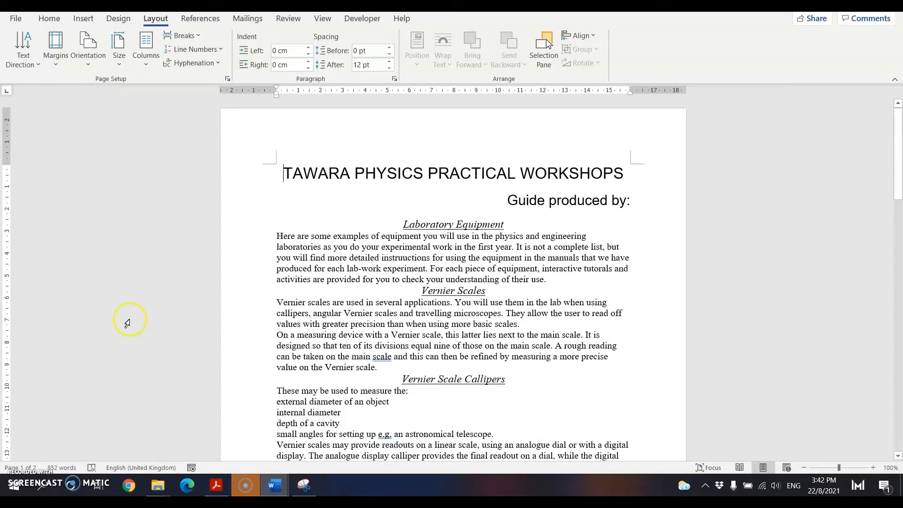
# Highlight "top margin", "3 centimetres", "other margins" and "2 centimetres" in question 3 of the question paper PDF.
pyautogui.click(216, 485)
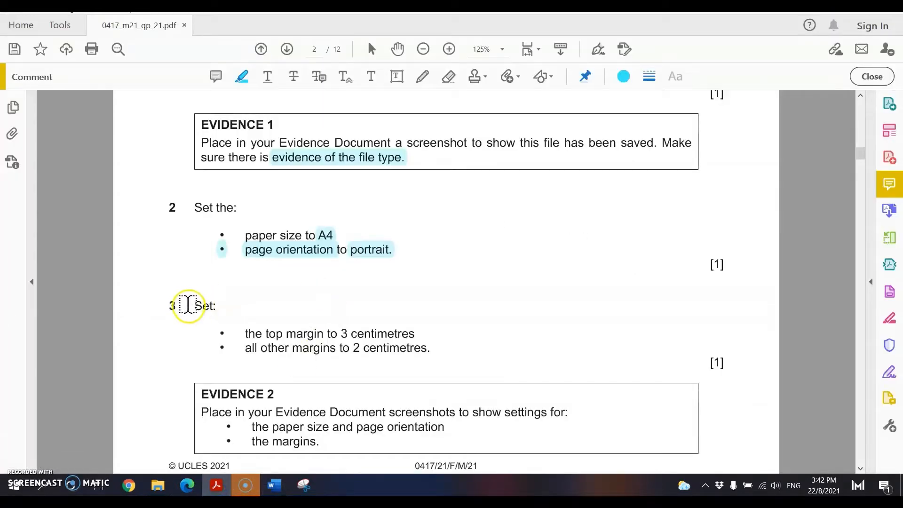
pyautogui.moveTo(266, 333); pyautogui.dragTo(392, 335)
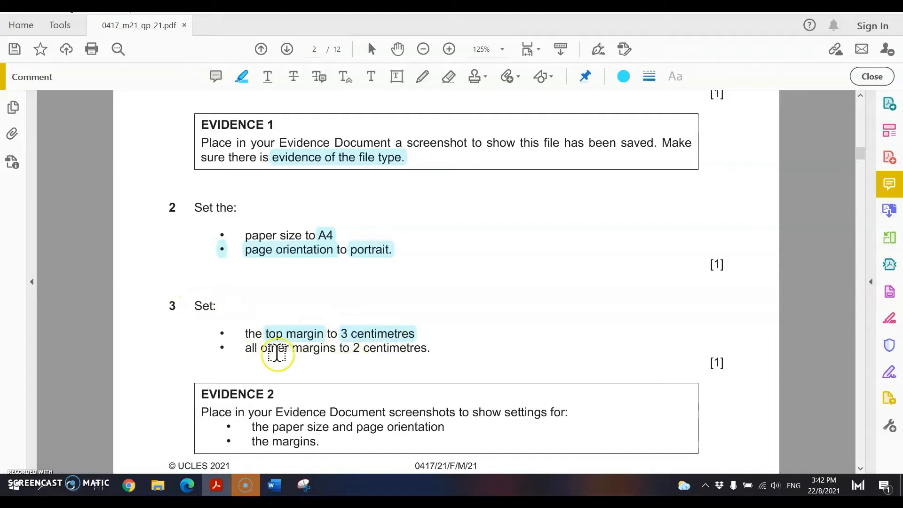
pyautogui.moveTo(260, 348); pyautogui.dragTo(429, 348)
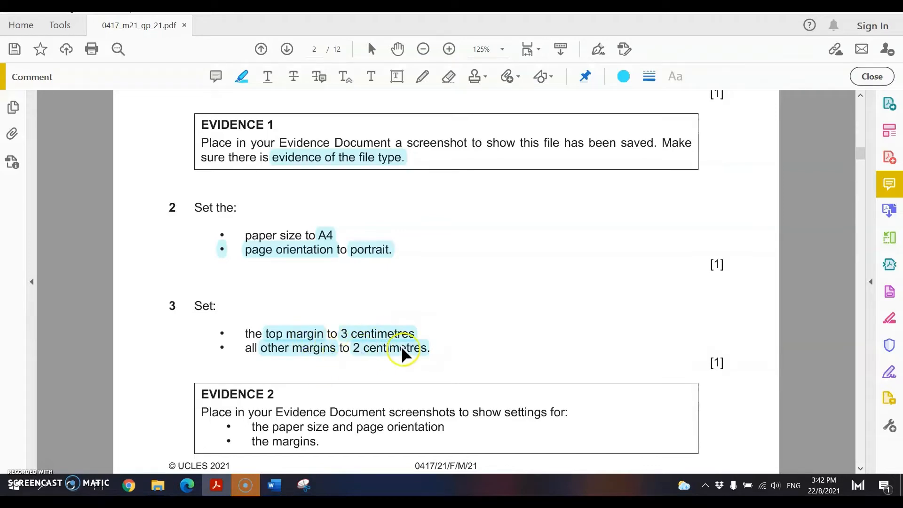
pyautogui.scroll(-1, 469, 312)
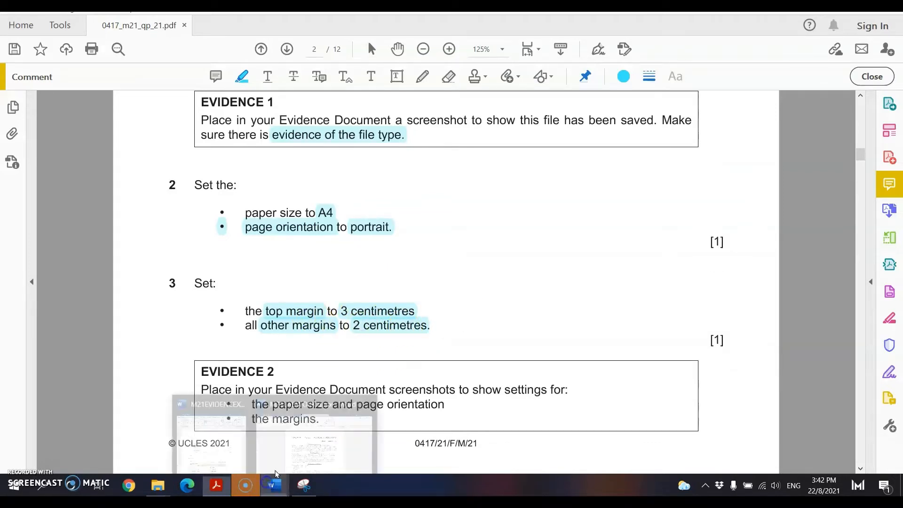
# Set the M21LABWORK document's top margin to 3 cm and the bottom, left and right margins to 2 cm for the whole document.
pyautogui.click(272, 485)
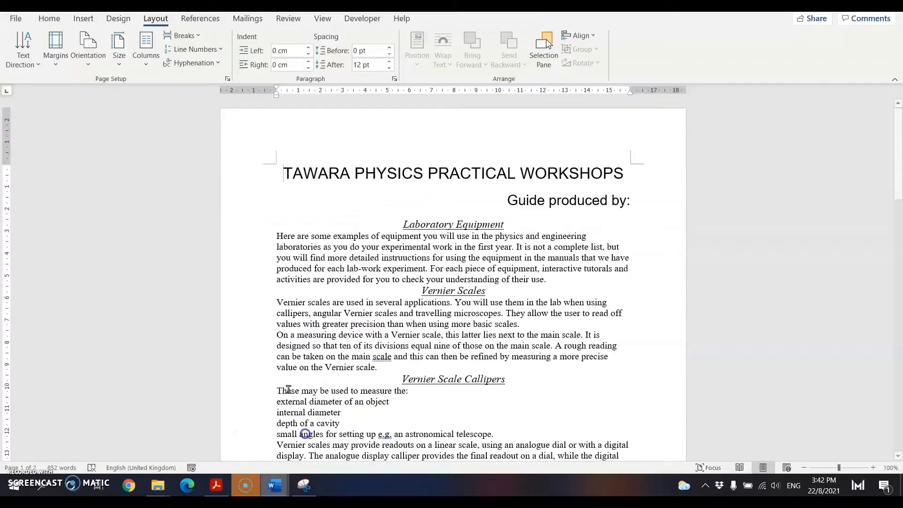
pyautogui.click(227, 81)
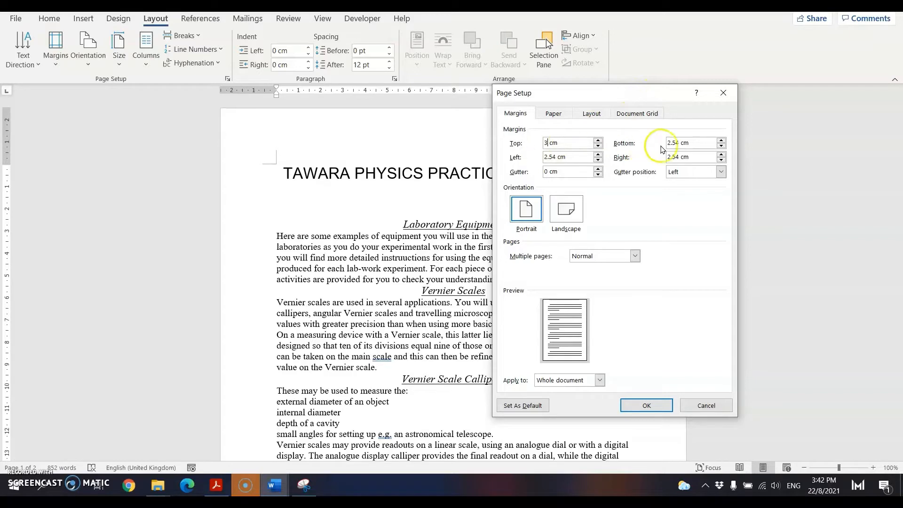
pyautogui.moveTo(679, 142); pyautogui.dragTo(668, 144)
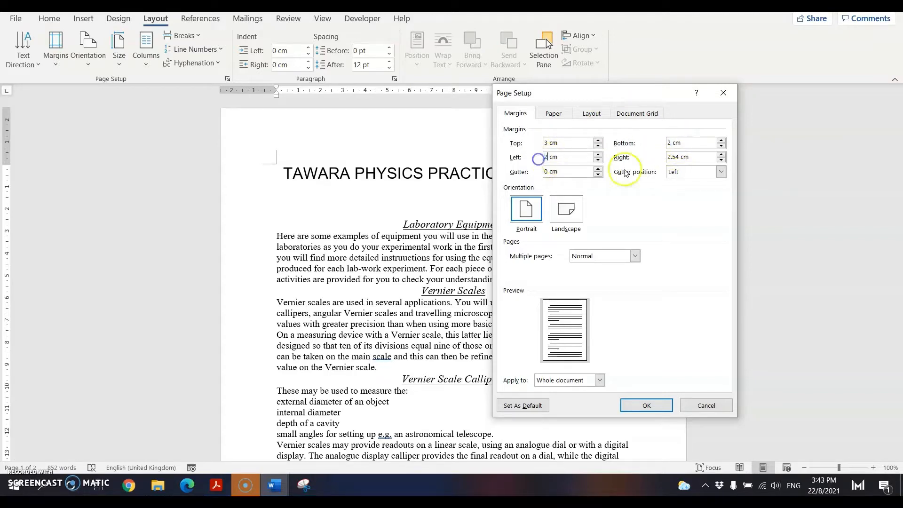
pyautogui.write('2')
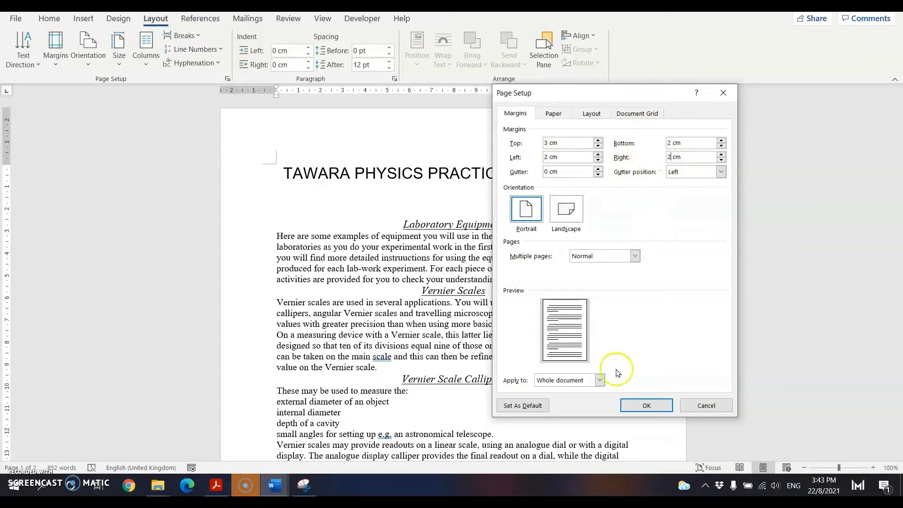
pyautogui.click(646, 405)
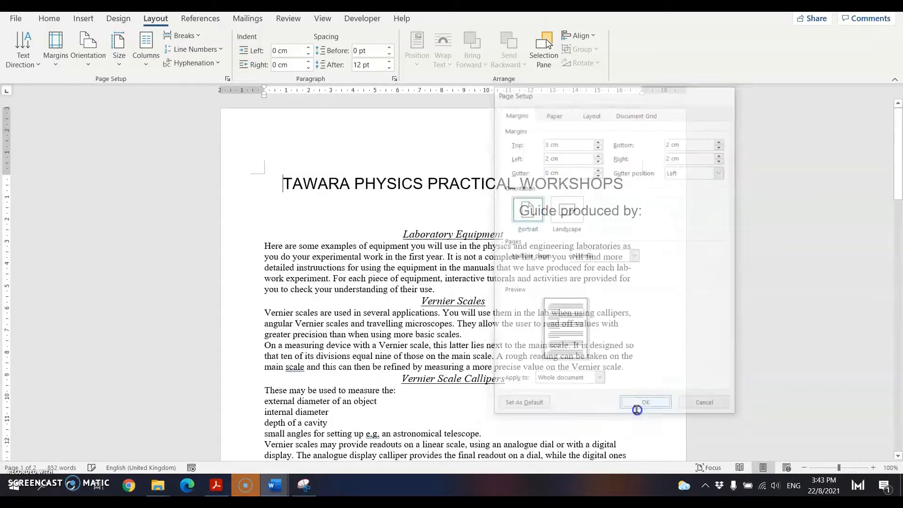
pyautogui.scroll(-8, 534, 209)
pyautogui.scroll(-15, 533, 209)
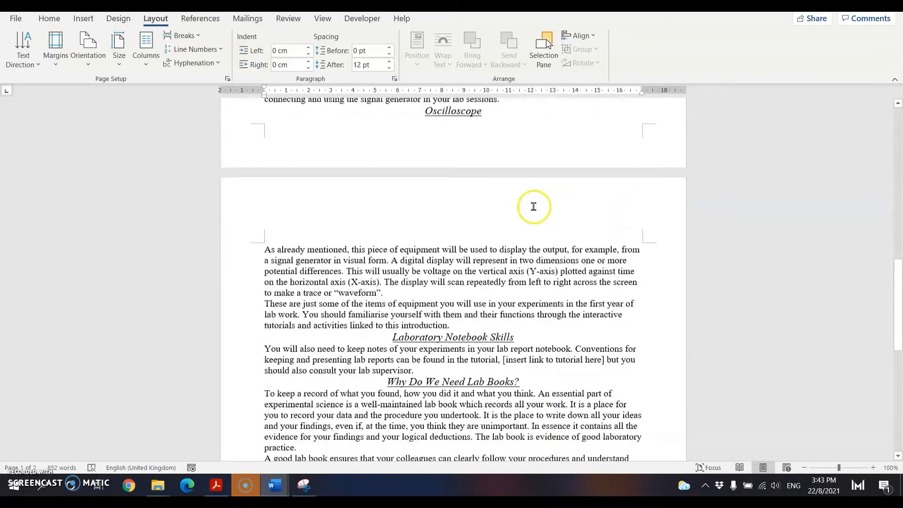
pyautogui.scroll(20, 527, 207)
pyautogui.scroll(5, 519, 205)
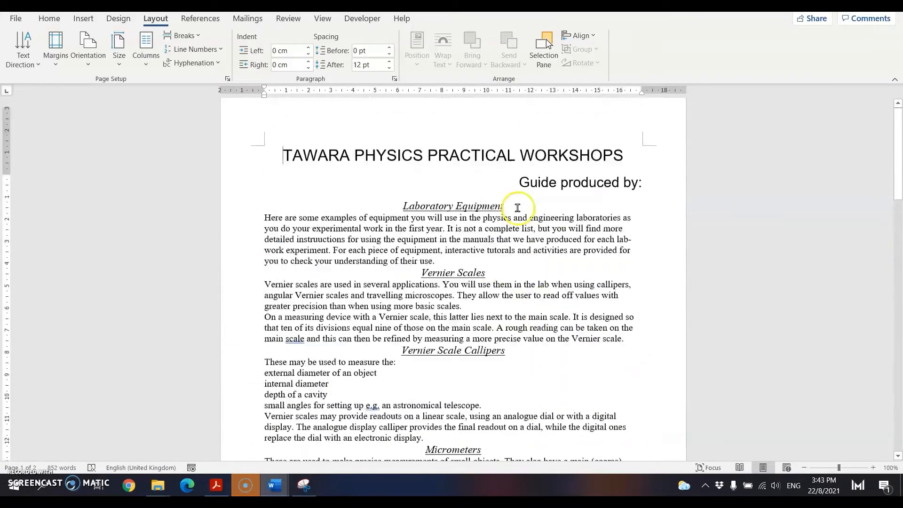
# Check the Evidence 2 screenshot requirements in the question paper PDF.
pyautogui.click(209, 489)
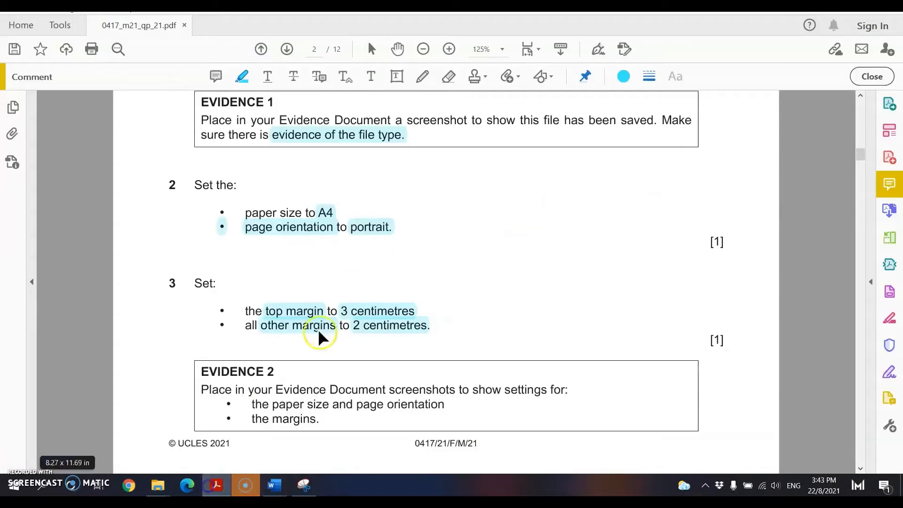
pyautogui.scroll(-4, 353, 289)
pyautogui.scroll(-1, 212, 289)
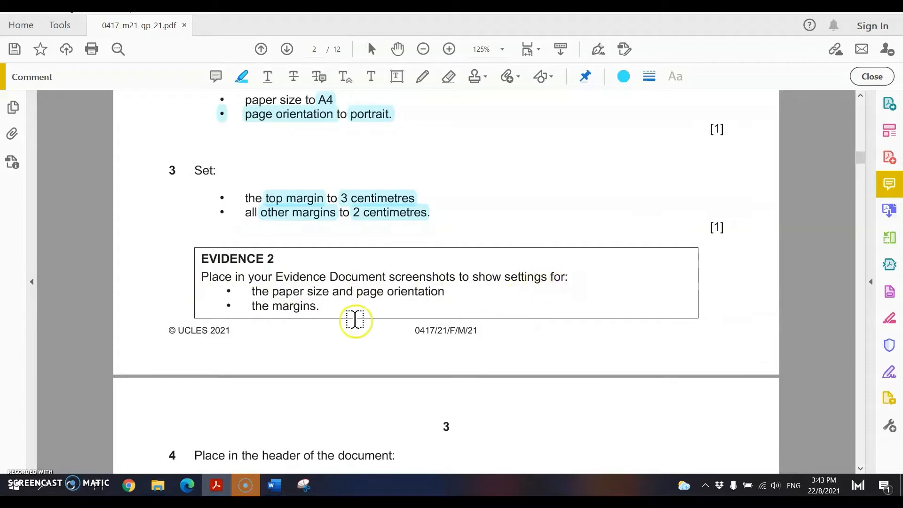
# Highlight "paper size and page orientation" and "margins." in the Evidence 2 box of the question paper PDF.
pyautogui.moveTo(271, 297); pyautogui.dragTo(442, 292)
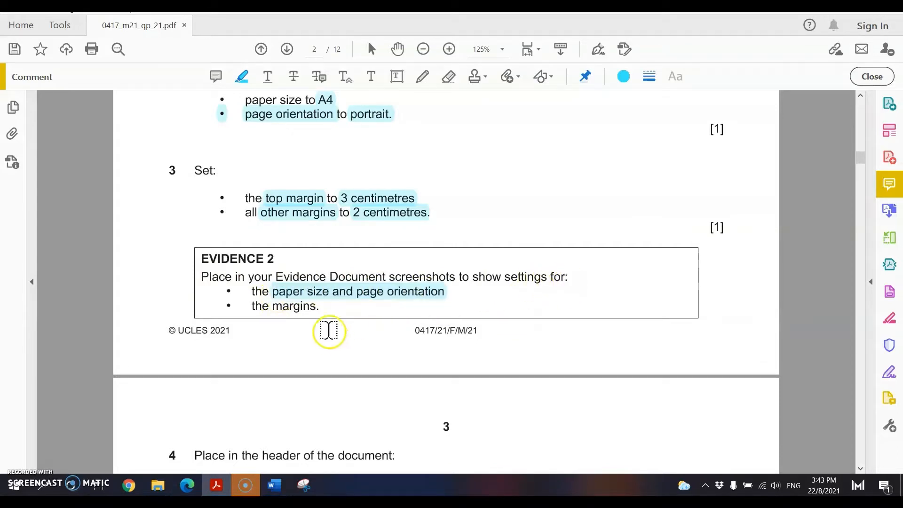
pyautogui.moveTo(273, 306); pyautogui.dragTo(320, 306)
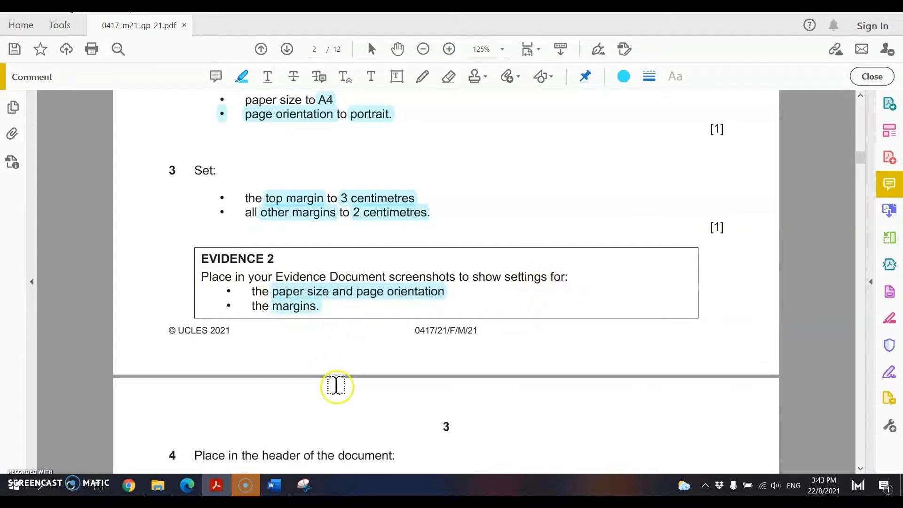
# Capture a screenshot of the M21LABWORK document's Page Setup dialog showing the margins and portrait orientation, and close the dialog.
pyautogui.click(272, 483)
pyautogui.click(321, 443)
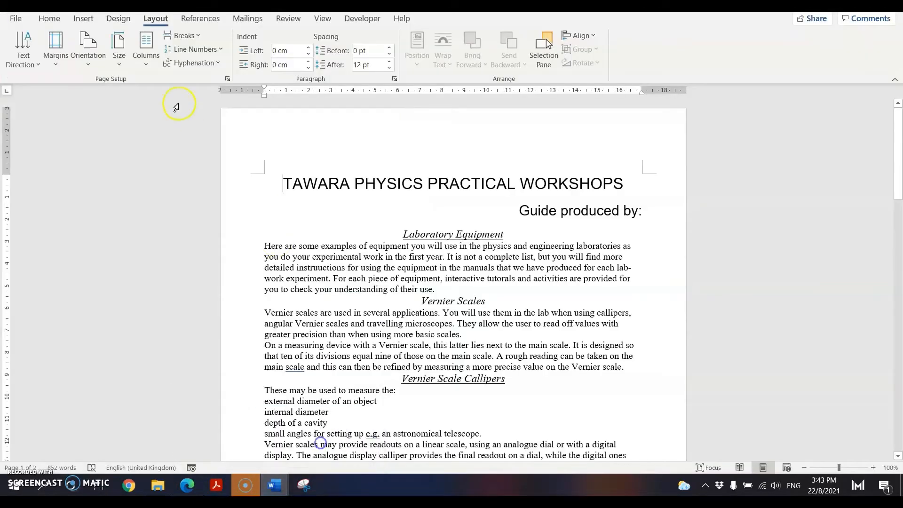
pyautogui.click(227, 79)
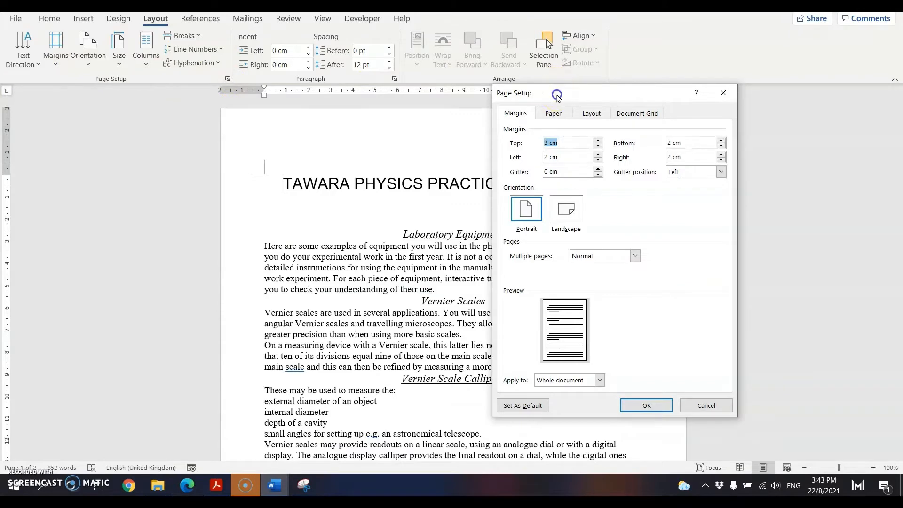
pyautogui.moveTo(556, 95); pyautogui.dragTo(291, 96)
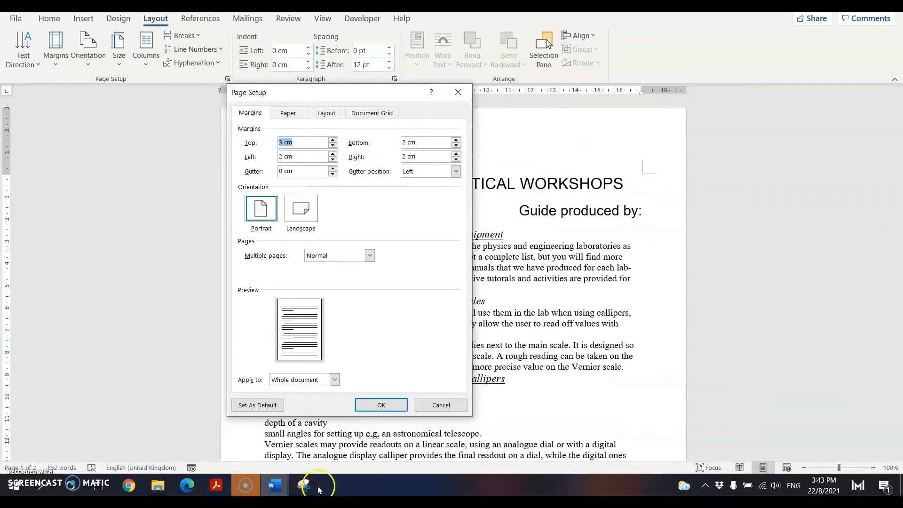
pyautogui.click(305, 484)
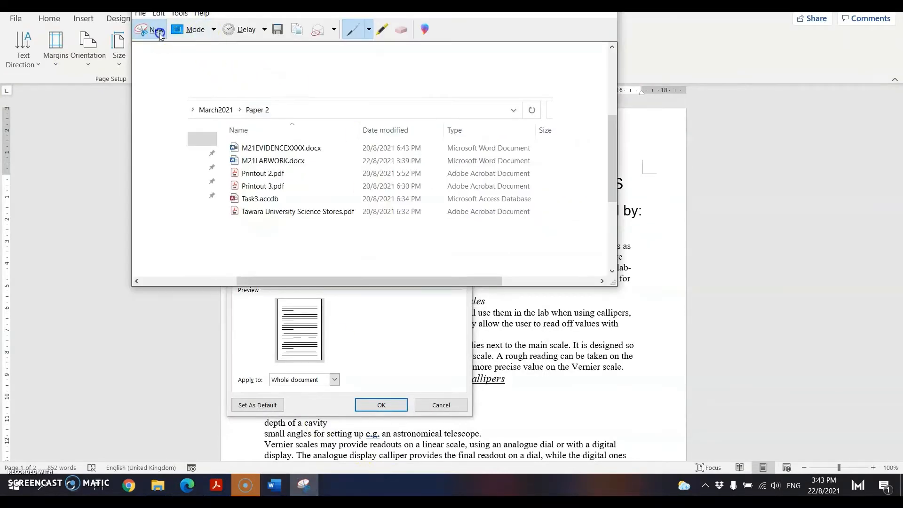
pyautogui.click(156, 28)
pyautogui.moveTo(219, 78); pyautogui.dragTo(474, 423)
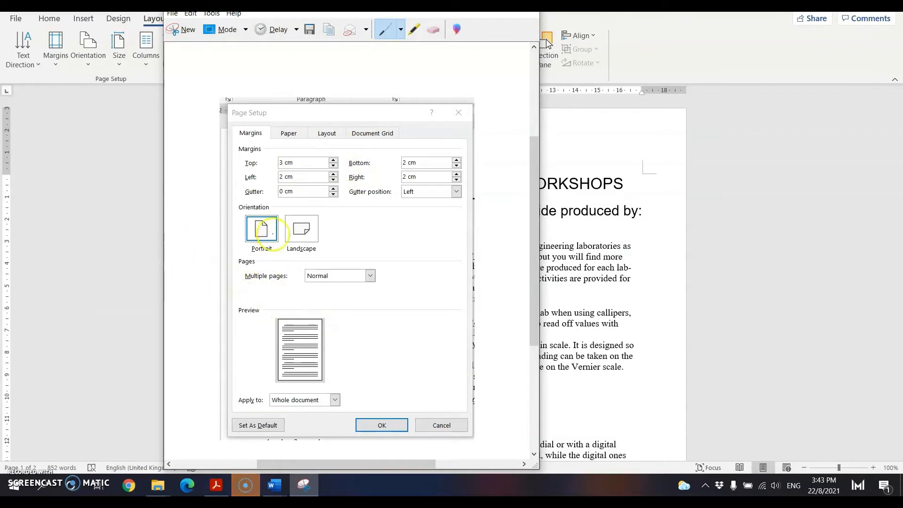
pyautogui.click(593, 226)
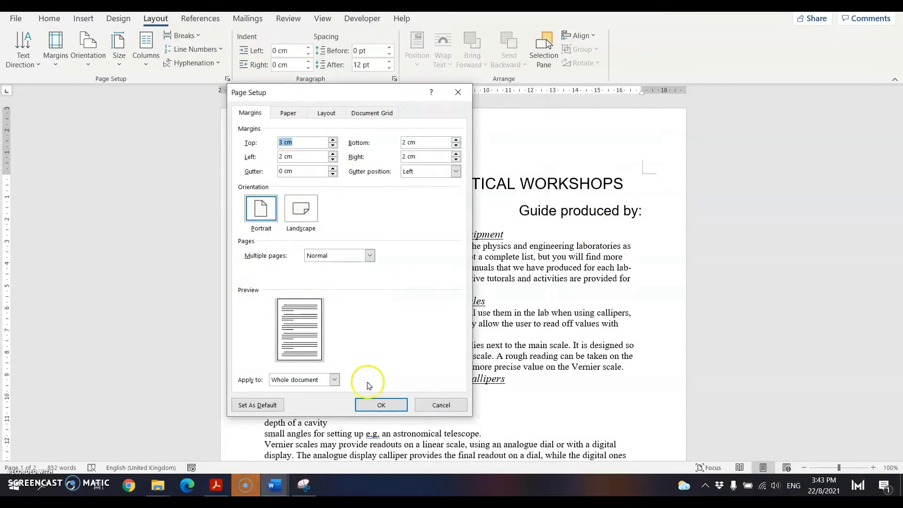
pyautogui.click(382, 403)
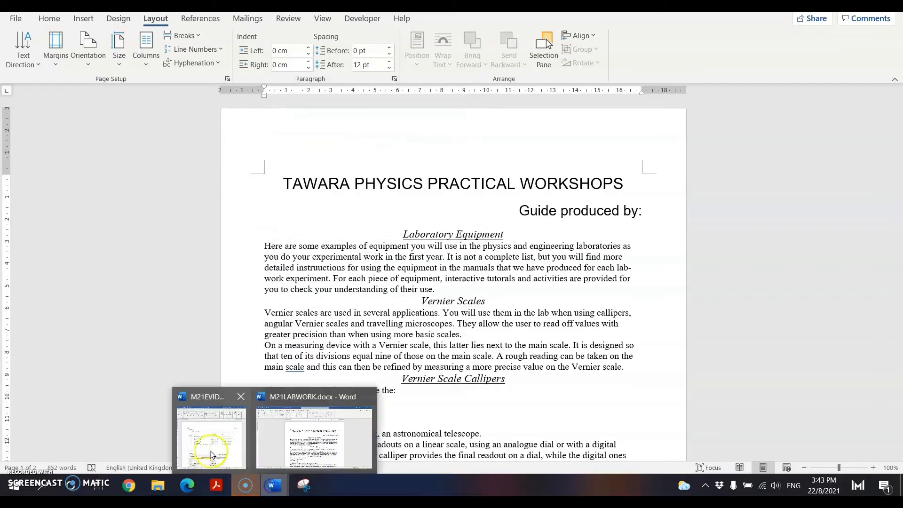
# Paste the margins screenshot under Evidence 2 in the Evidence Document and shrink it to about 8 cm wide.
pyautogui.click(207, 435)
pyautogui.scroll(-6, 116, 292)
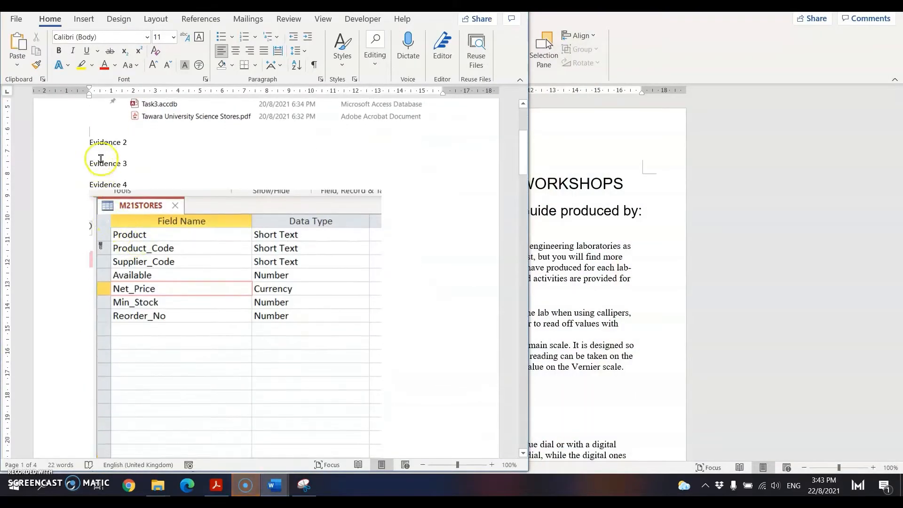
pyautogui.scroll(-15, 240, 173)
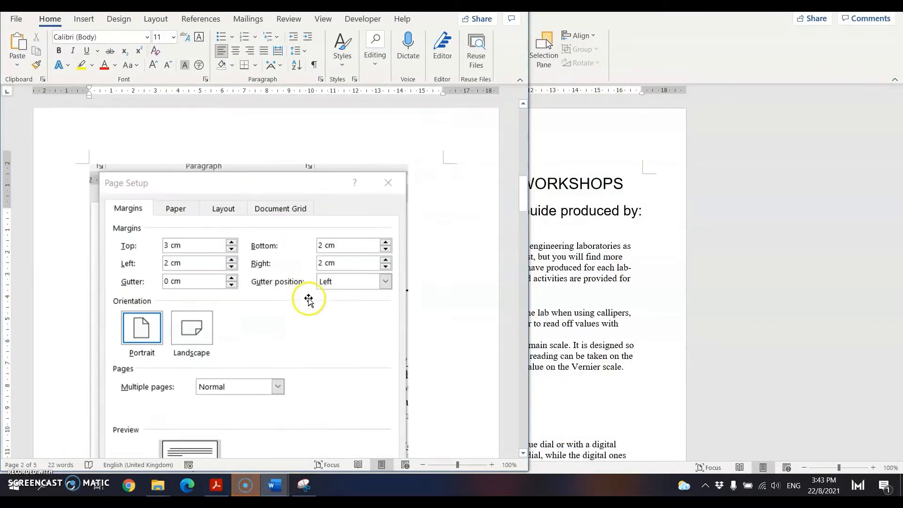
pyautogui.scroll(-10, 298, 297)
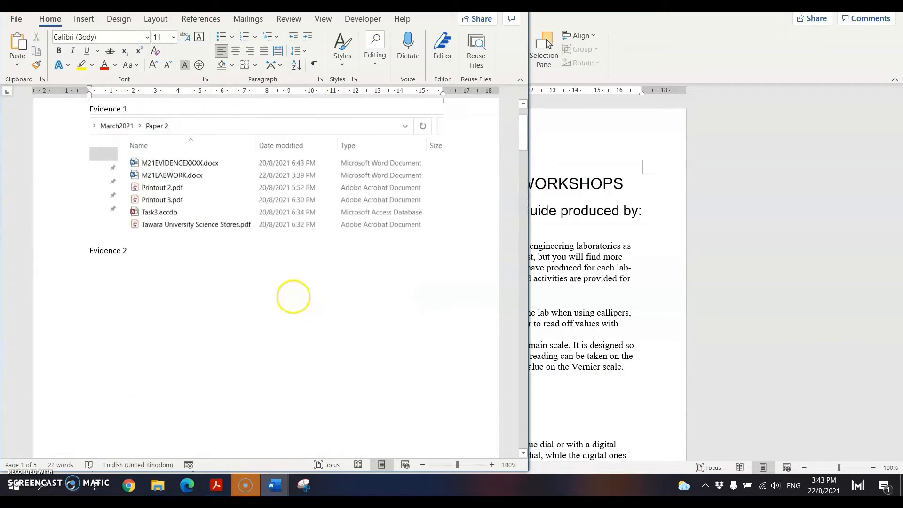
pyautogui.click(286, 288)
pyautogui.keyDown('ctrl'); pyautogui.scroll(-1, 284, 288); pyautogui.keyUp('ctrl')
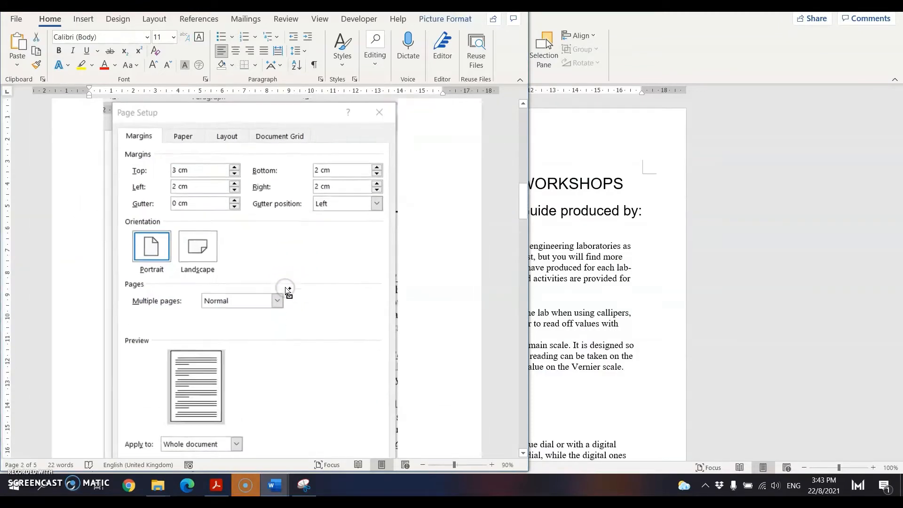
pyautogui.scroll(-2, 314, 342)
pyautogui.moveTo(394, 415); pyautogui.dragTo(276, 319)
pyautogui.scroll(-2, 296, 284)
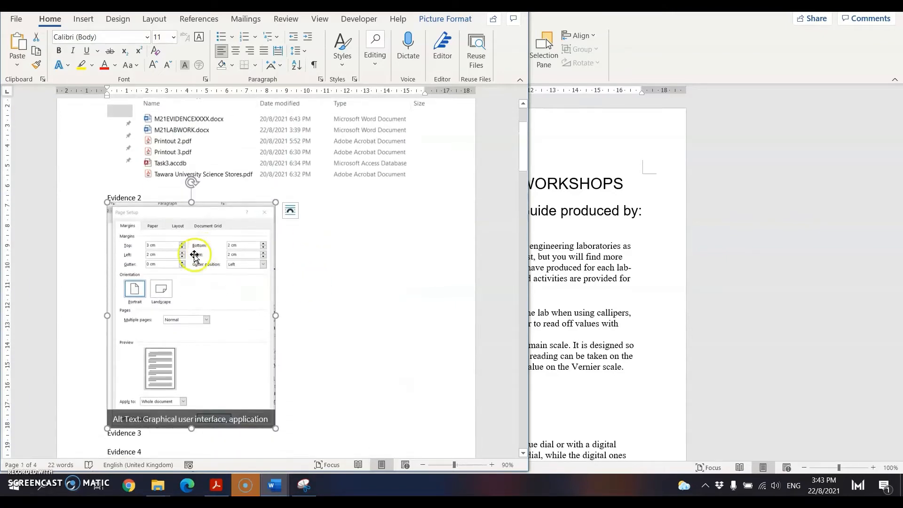
# Capture a screenshot of the M21LABWORK document's Page Setup paper settings showing the A4 paper size, and close the dialog.
pyautogui.click(598, 322)
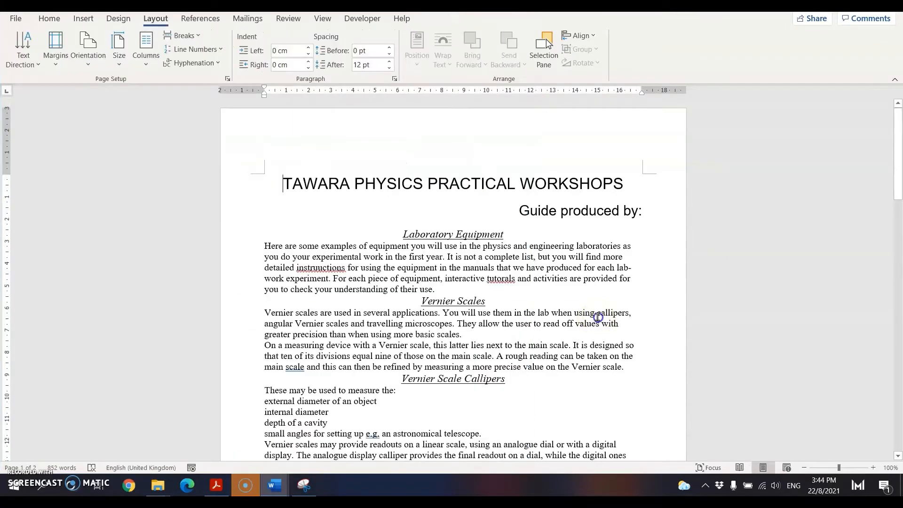
pyautogui.click(228, 78)
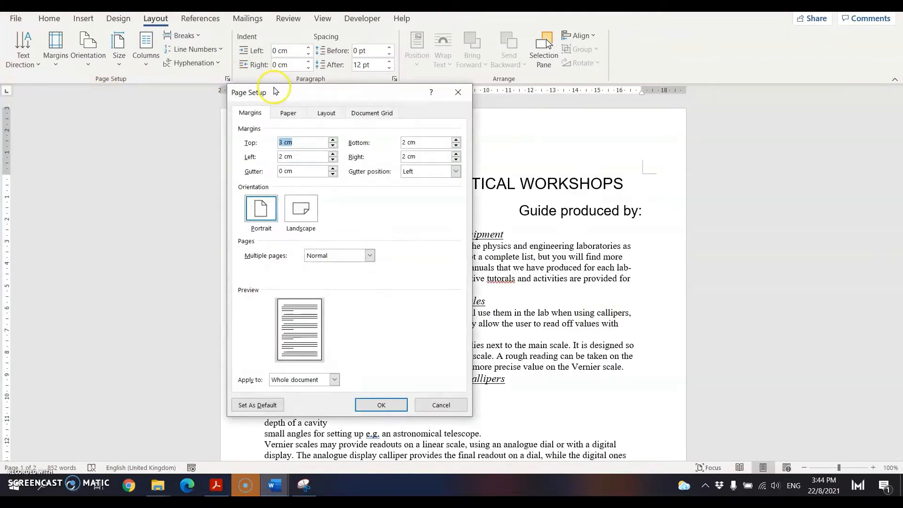
pyautogui.click(289, 116)
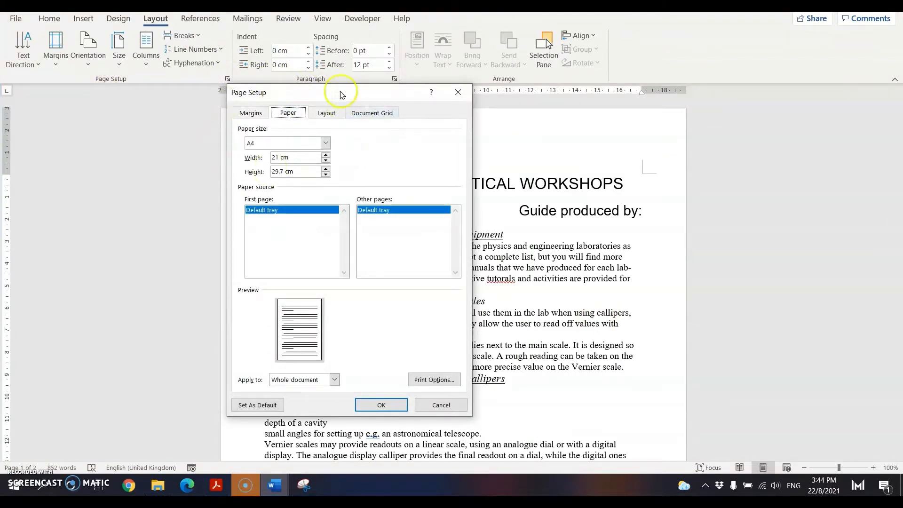
pyautogui.click(304, 484)
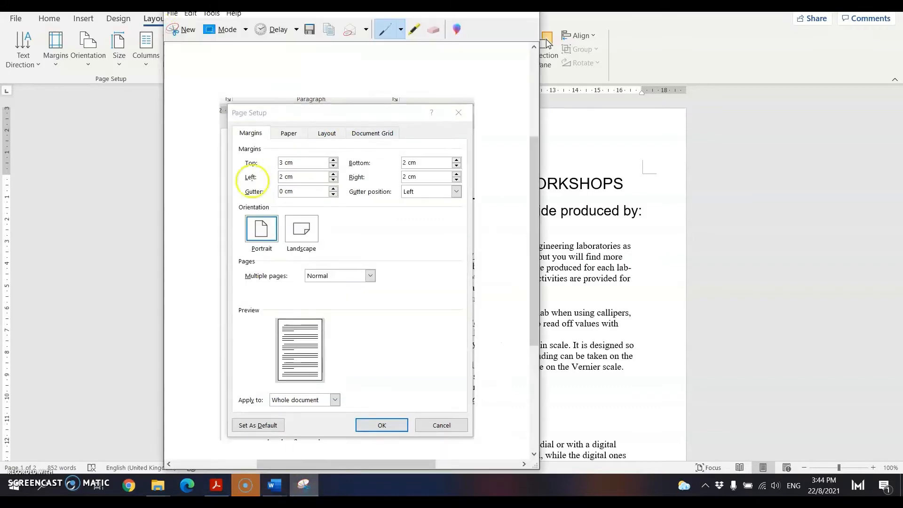
pyautogui.click(180, 40)
pyautogui.moveTo(210, 83); pyautogui.dragTo(530, 200)
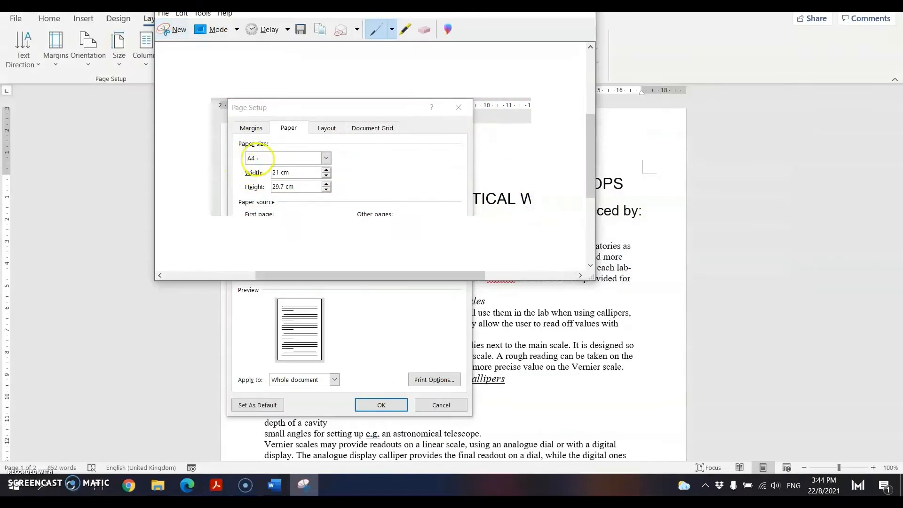
pyautogui.click(413, 296)
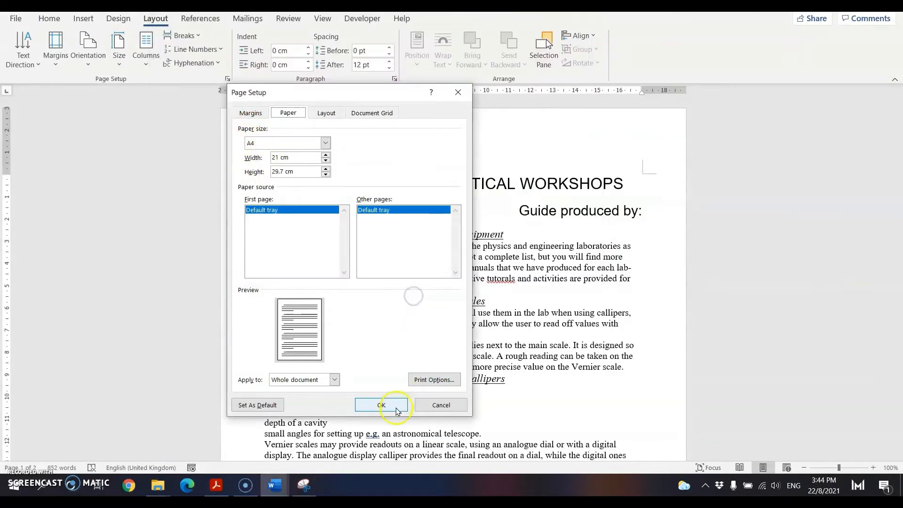
pyautogui.click(381, 405)
# Paste the paper size screenshot below the margins screenshot in the Evidence Document and shrink it to about 14 cm wide.
pyautogui.click(217, 426)
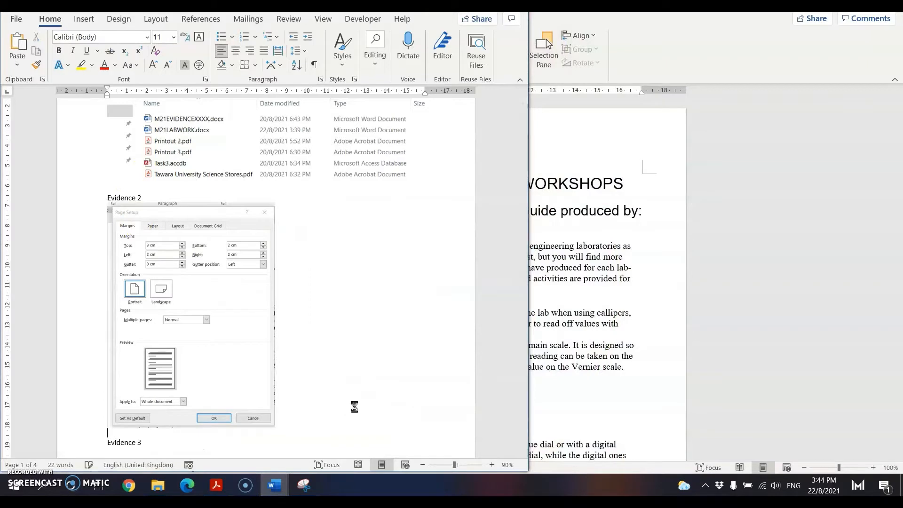
pyautogui.hotkey('ctrl', 'v')
pyautogui.click(358, 354)
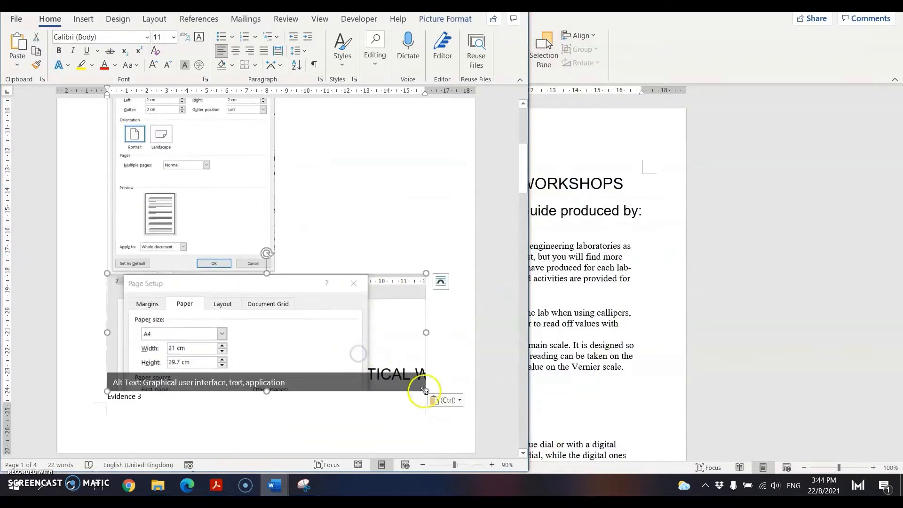
pyautogui.moveTo(426, 390); pyautogui.dragTo(380, 374)
# Add a line break between the two Evidence 2 screenshots and another before the Evidence 3 heading, and review the layout.
pyautogui.click(348, 260)
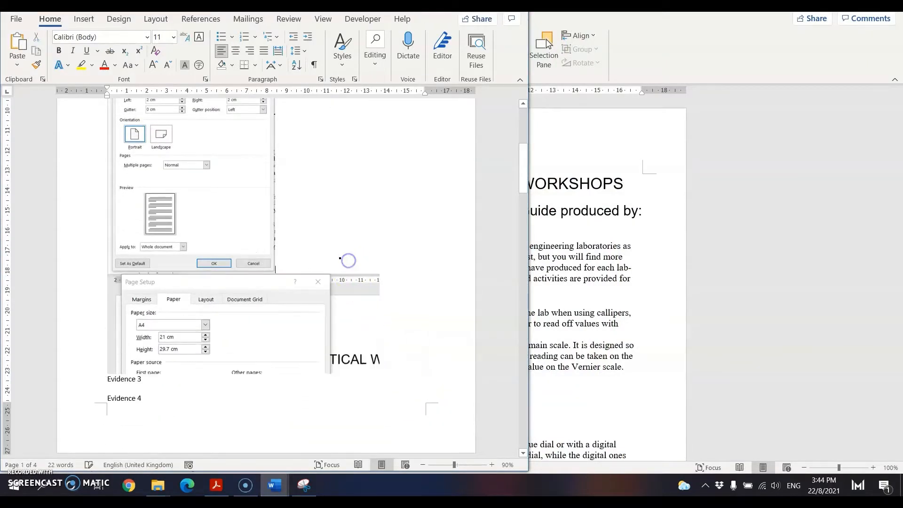
pyautogui.press('Return')
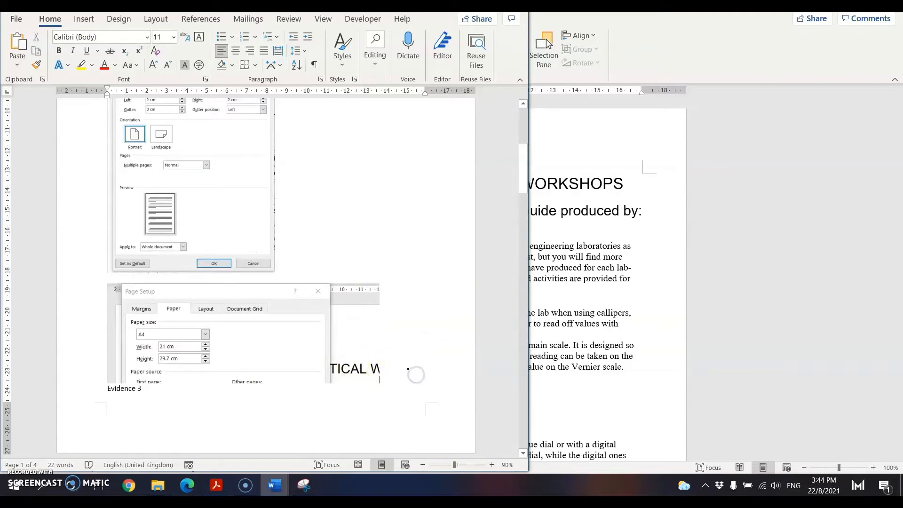
pyautogui.press('Return')
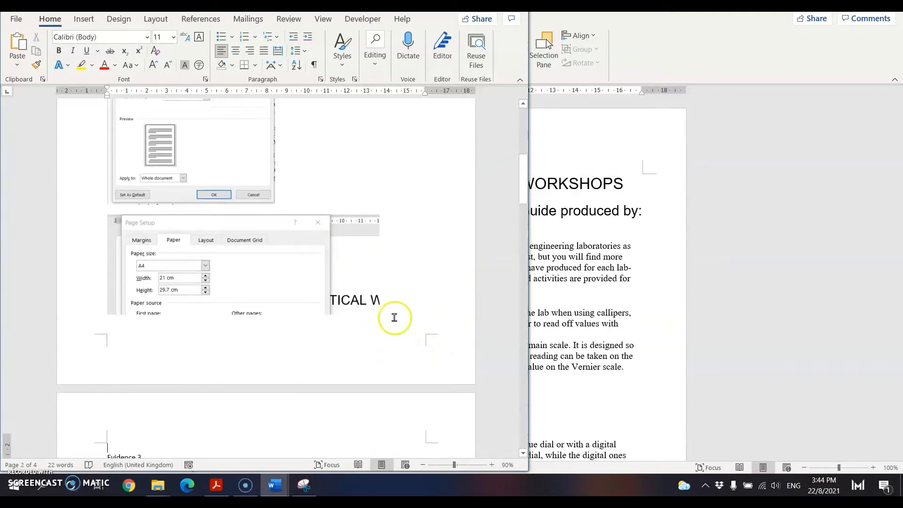
pyautogui.scroll(3, 394, 317)
pyautogui.scroll(-3, 393, 319)
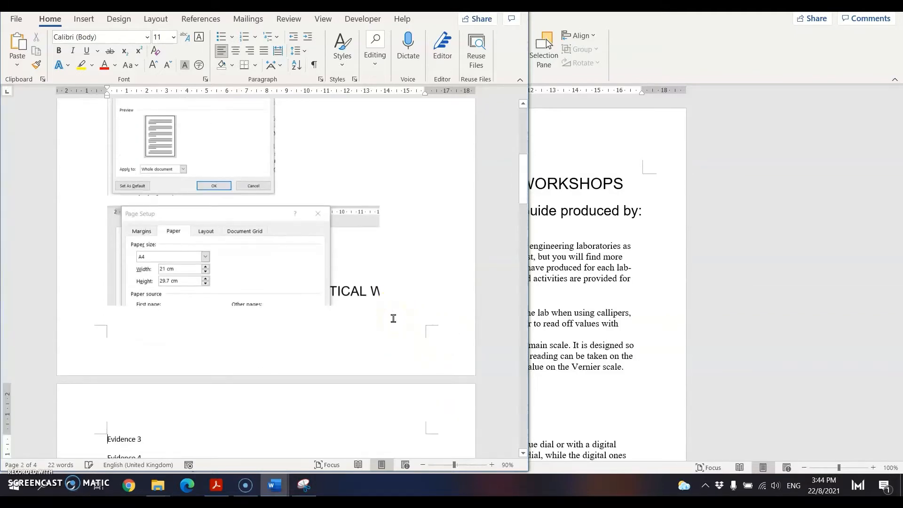
pyautogui.scroll(4, 393, 319)
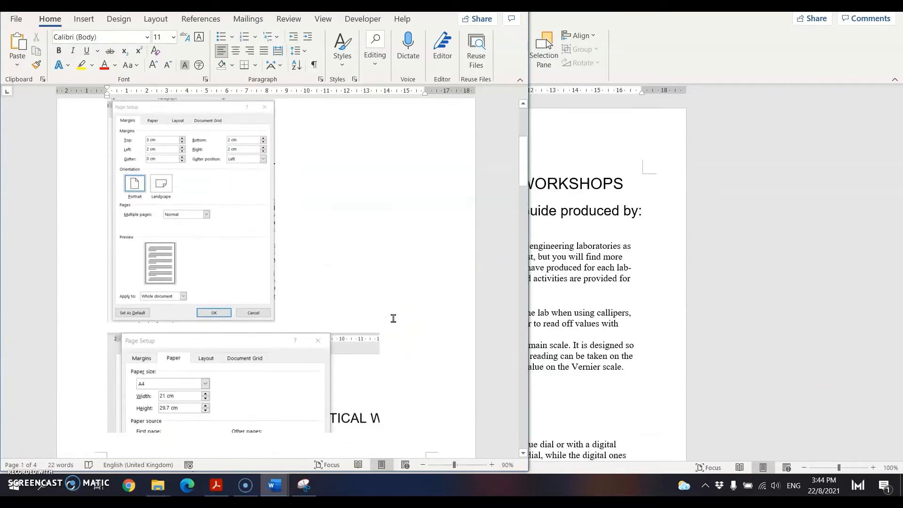
# Highlight "header" and "your name, centre number and candidate number left aligned" in question 4 of the question paper PDF.
pyautogui.click(216, 485)
pyautogui.scroll(-2, 356, 300)
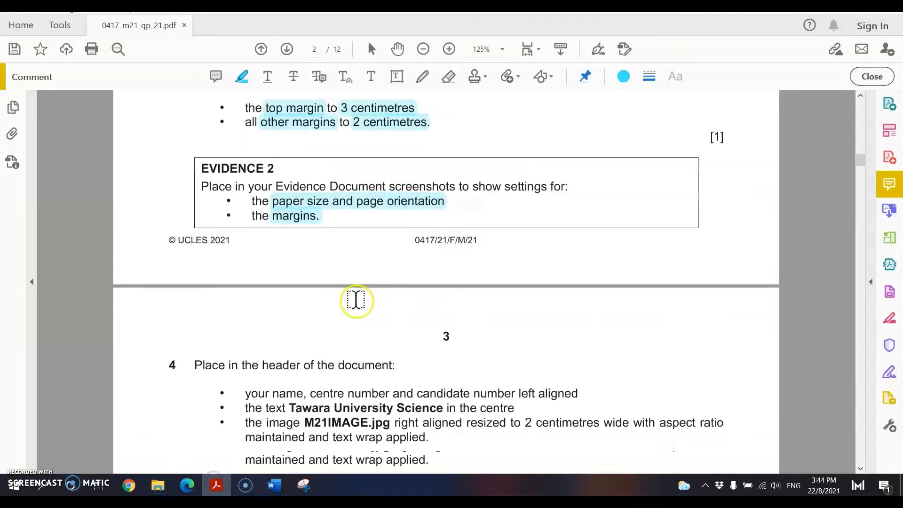
pyautogui.scroll(-4, 355, 301)
pyautogui.scroll(-1, 227, 233)
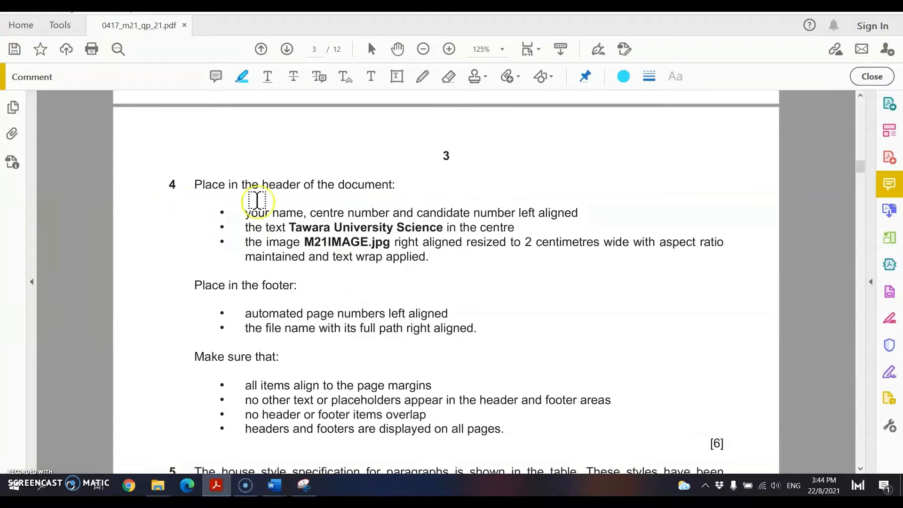
pyautogui.doubleClick(281, 185)
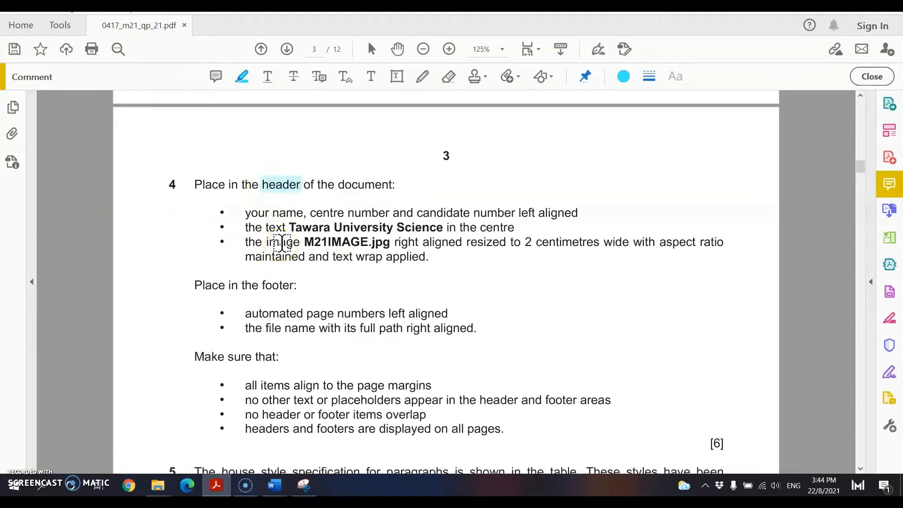
pyautogui.tripleClick(254, 214)
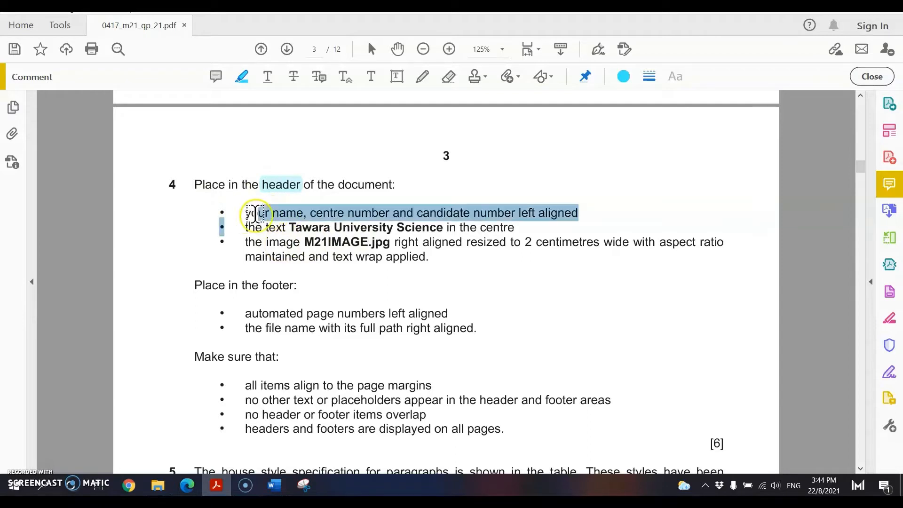
pyautogui.moveTo(577, 213); pyautogui.dragTo(249, 209)
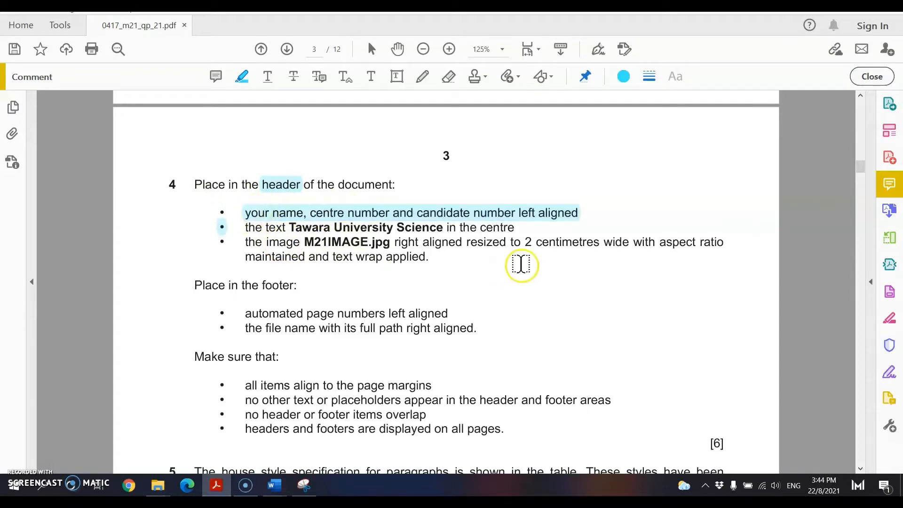
# Highlight "Tawara University Science", "M21IMAGE.jpg right aligned resized", "2 centimetres wide" and "footer:" in question 4.
pyautogui.moveTo(290, 226)
pyautogui.mouseDown()
pyautogui.moveTo(312, 210)
pyautogui.moveTo(416, 228)
pyautogui.mouseUp()
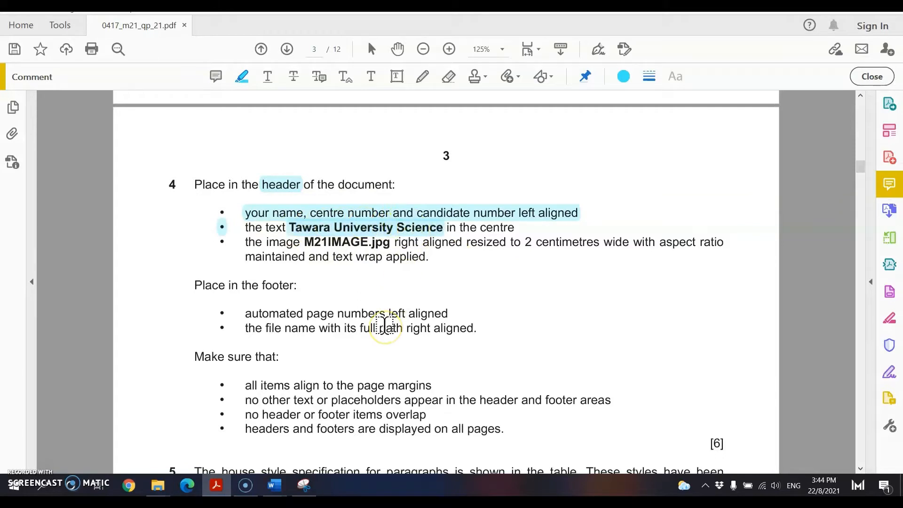
pyautogui.moveTo(304, 242); pyautogui.dragTo(629, 242)
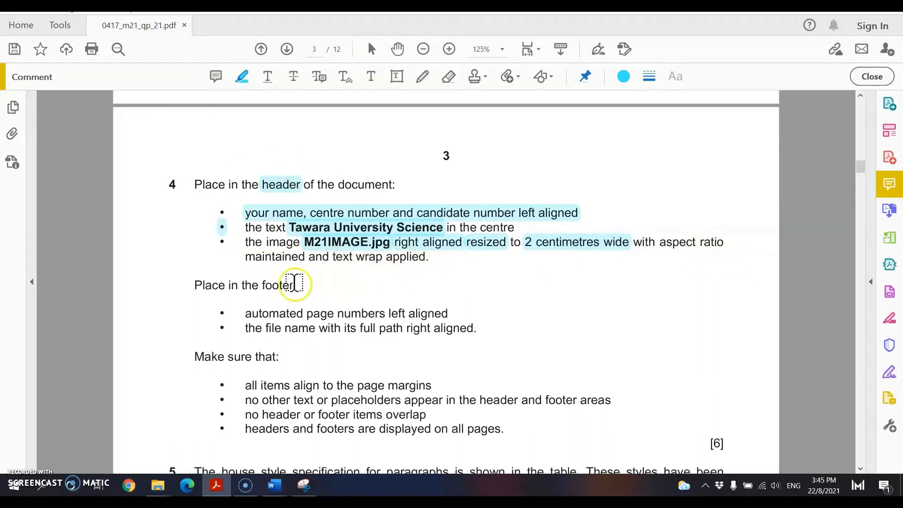
pyautogui.doubleClick(280, 284)
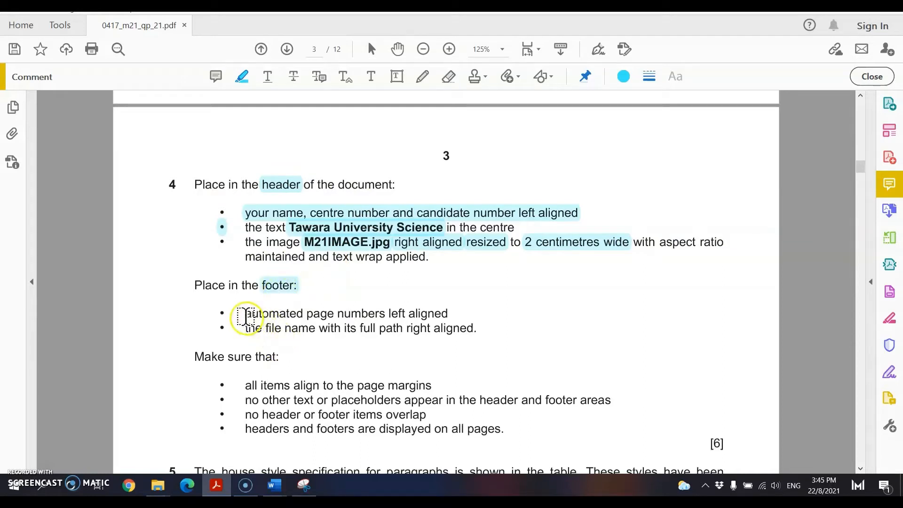
# Highlight "automated page numbers left aligned", "file name" and "its full path right aligned" in the footer requirements of question 4.
pyautogui.moveTo(243, 314); pyautogui.dragTo(448, 313)
pyautogui.moveTo(264, 328); pyautogui.dragTo(447, 330)
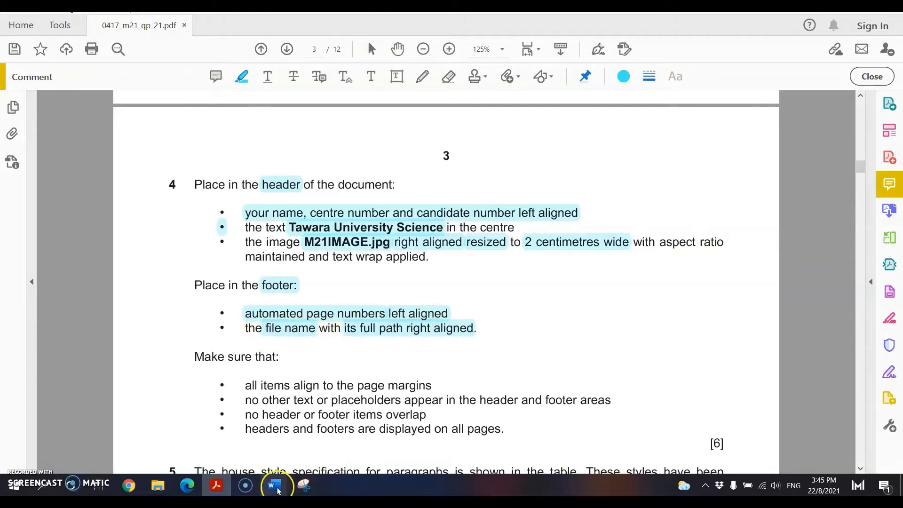
# Switch to the M21LABWORK document in Word and insert a Blank (Three Columns) header.
pyautogui.moveTo(277, 491)
pyautogui.click(289, 447)
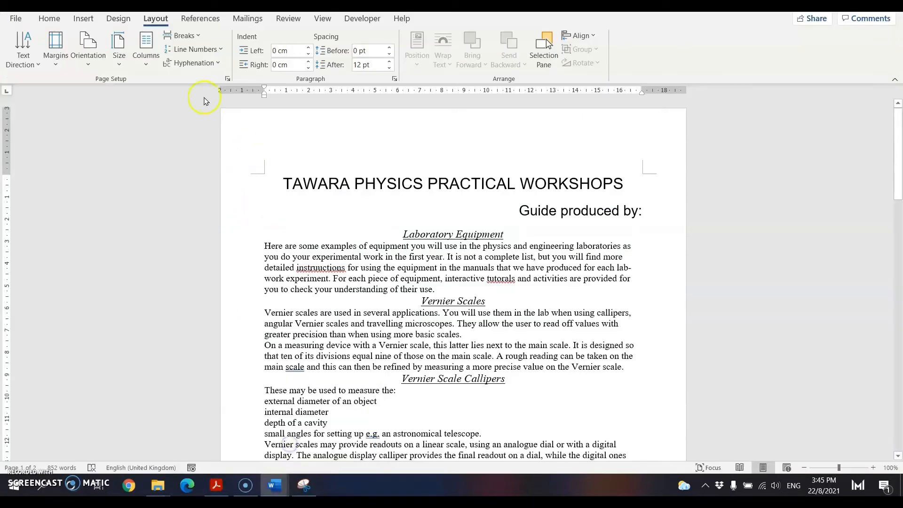
pyautogui.click(80, 22)
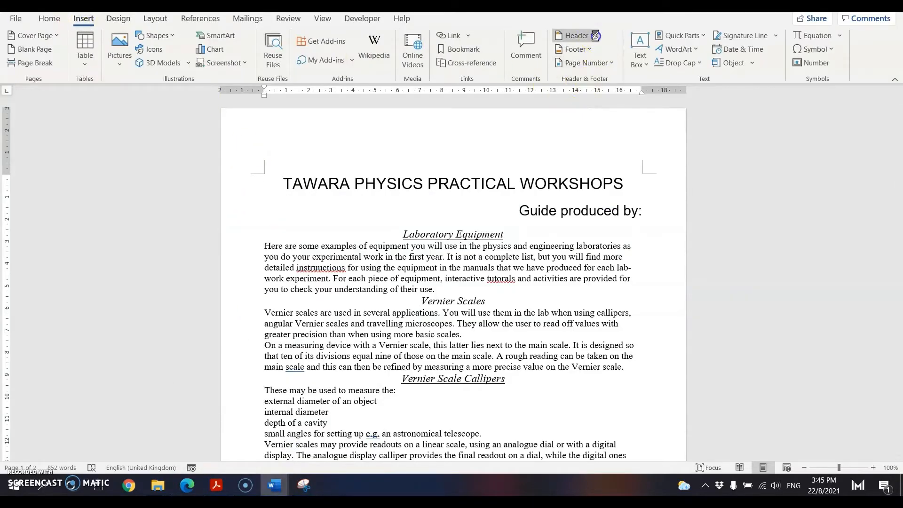
pyautogui.click(595, 36)
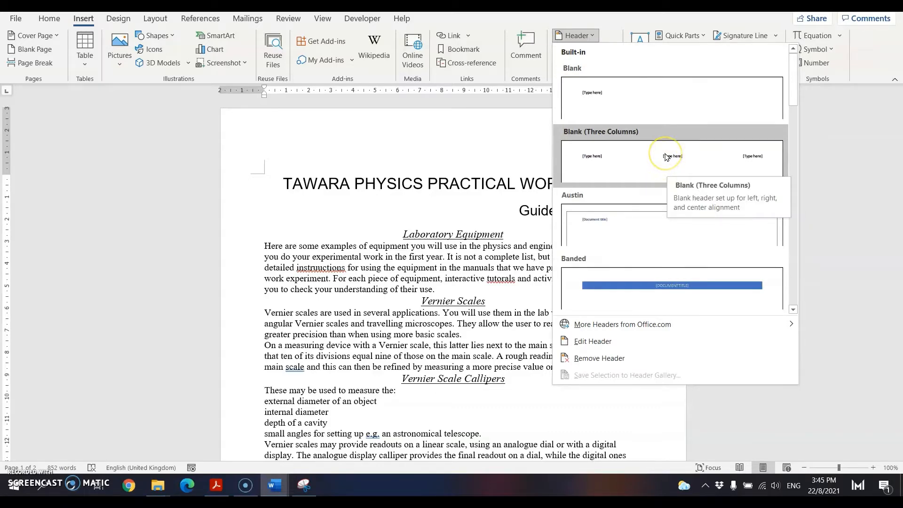
pyautogui.click(665, 157)
# Fill the header's left placeholder with "Candidate details" and its centre placeholder with "Tawara University Science".
pyautogui.click(280, 141)
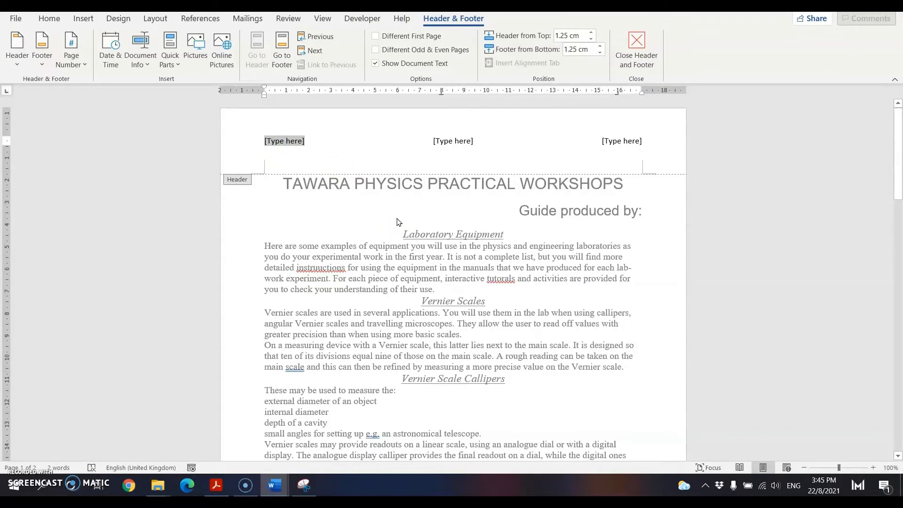
pyautogui.write('can')
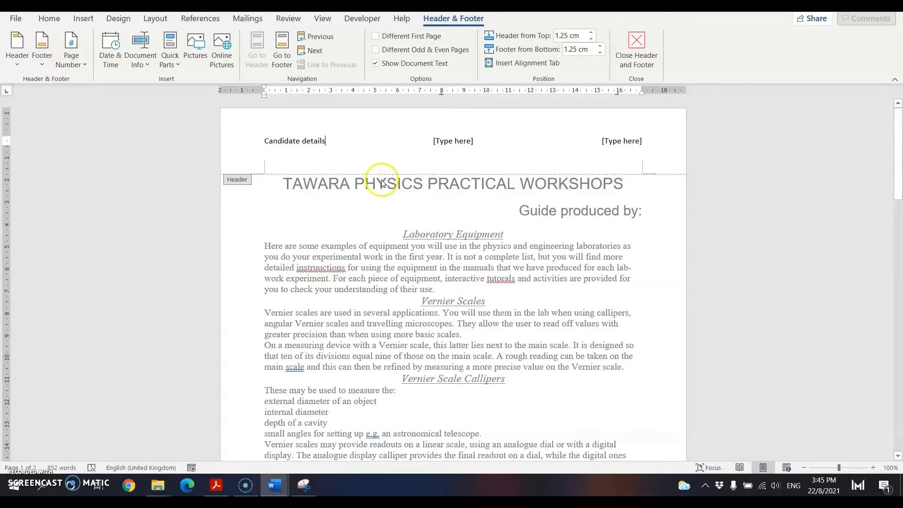
pyautogui.click(443, 138)
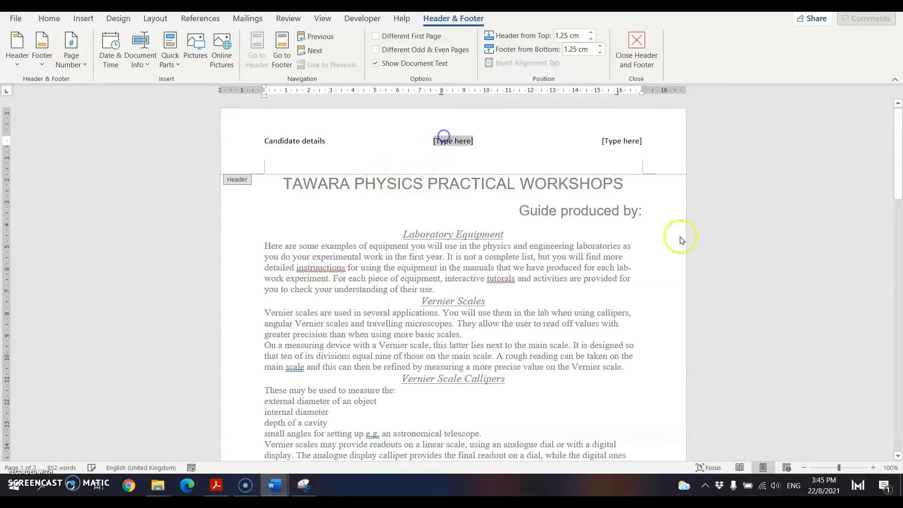
pyautogui.write('Tawara University Science')
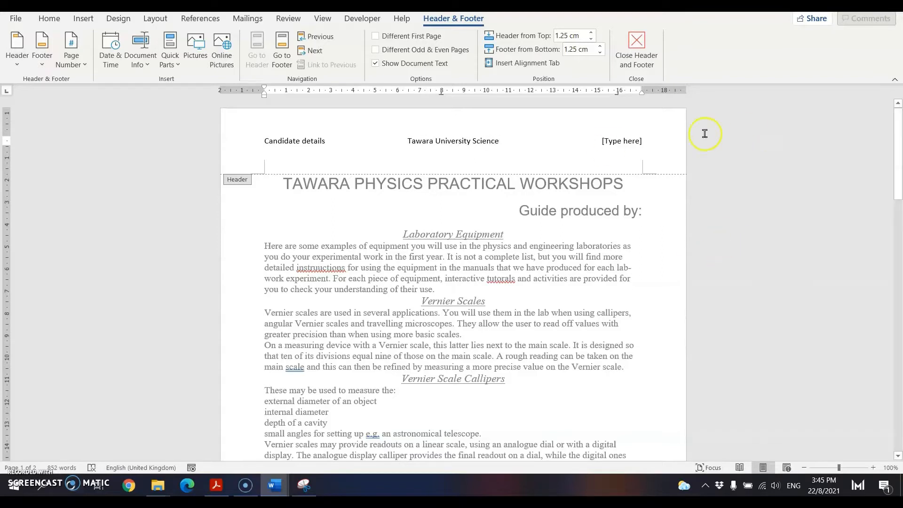
# Replace the header's right placeholder with the picture M21IMAGE.jpg from the March2021 folder on the Desktop, checking the file name in the question paper.
pyautogui.click(613, 139)
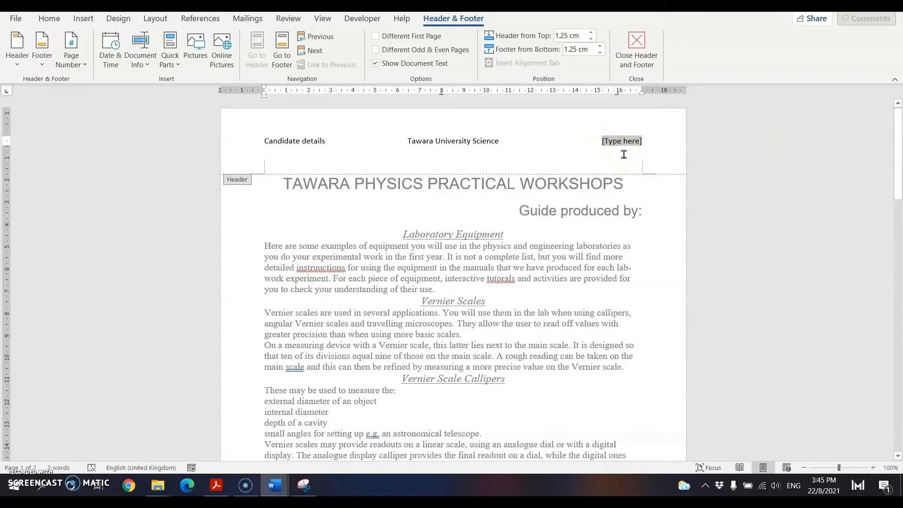
pyautogui.click(216, 485)
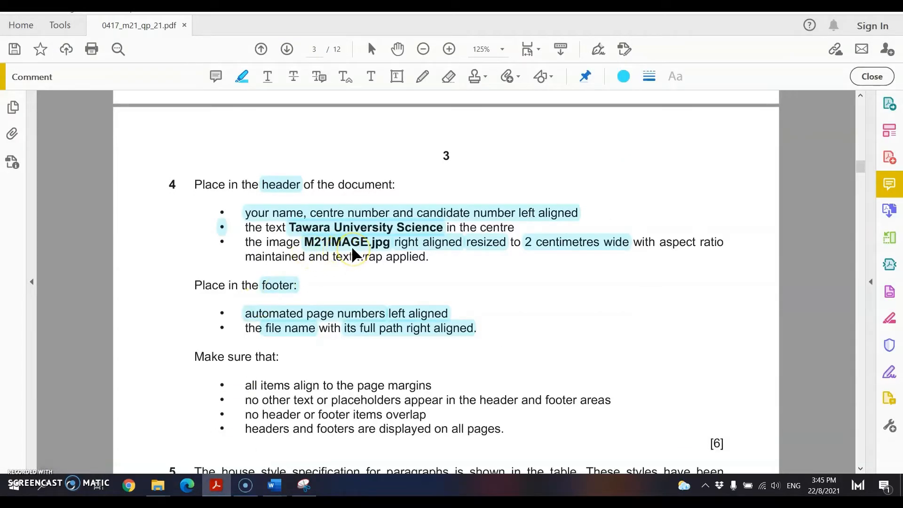
pyautogui.click(274, 485)
pyautogui.click(347, 423)
pyautogui.click(84, 18)
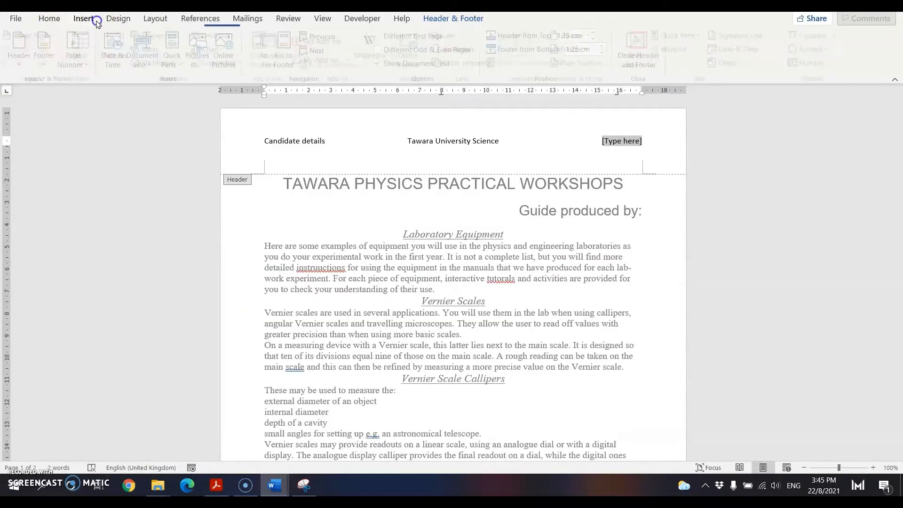
pyautogui.click(115, 64)
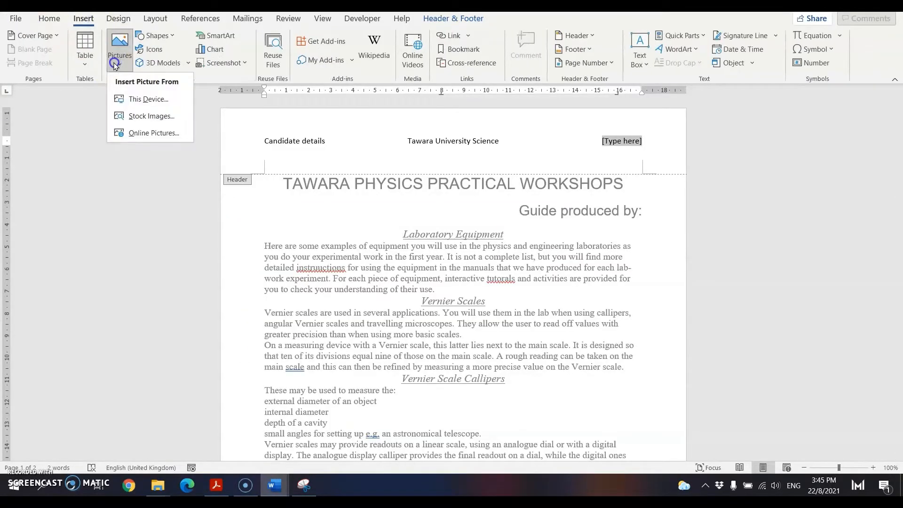
pyautogui.click(166, 105)
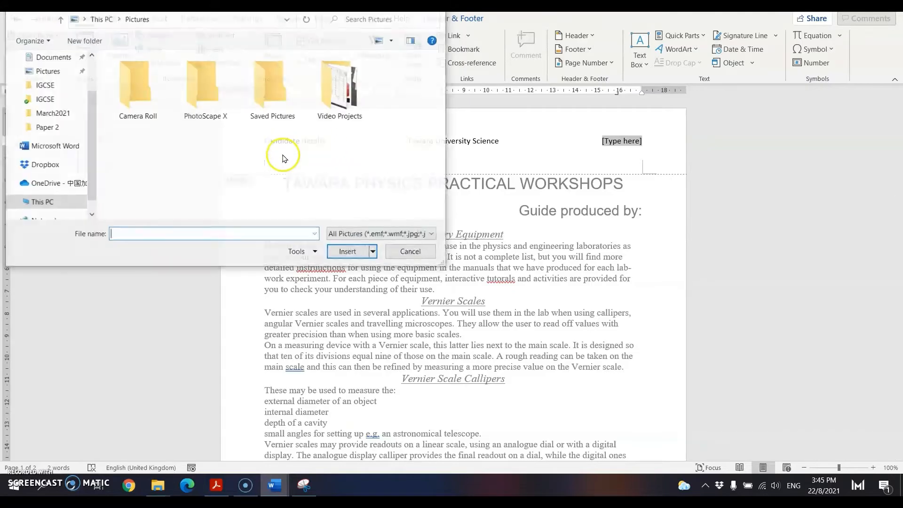
pyautogui.moveTo(89, 104); pyautogui.dragTo(85, 66)
pyautogui.click(47, 80)
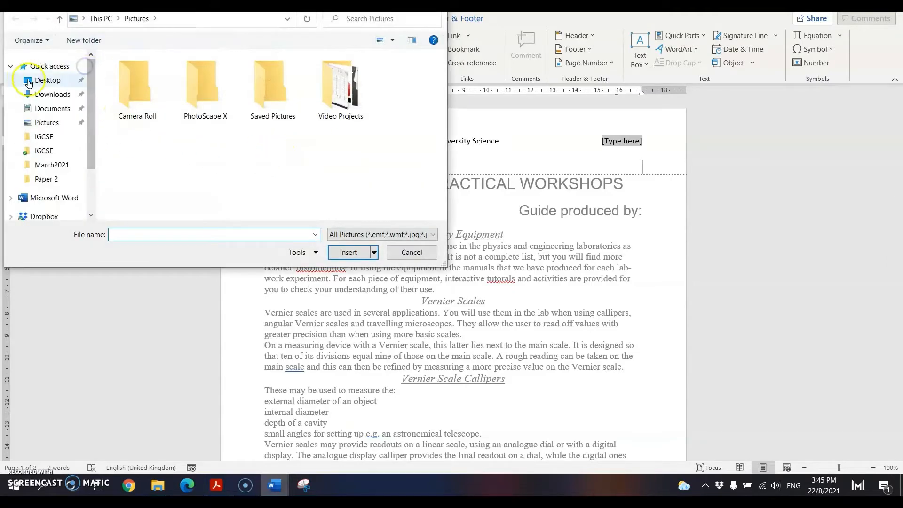
pyautogui.doubleClick(245, 91)
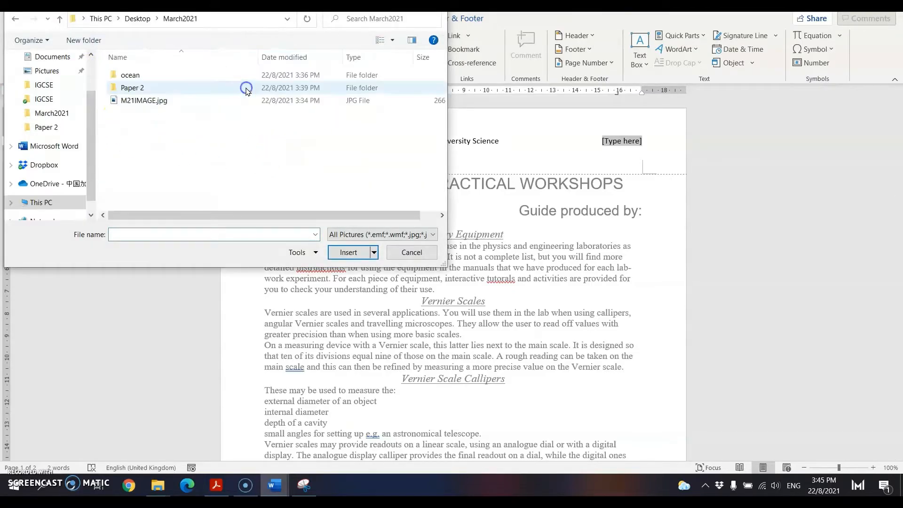
pyautogui.click(137, 100)
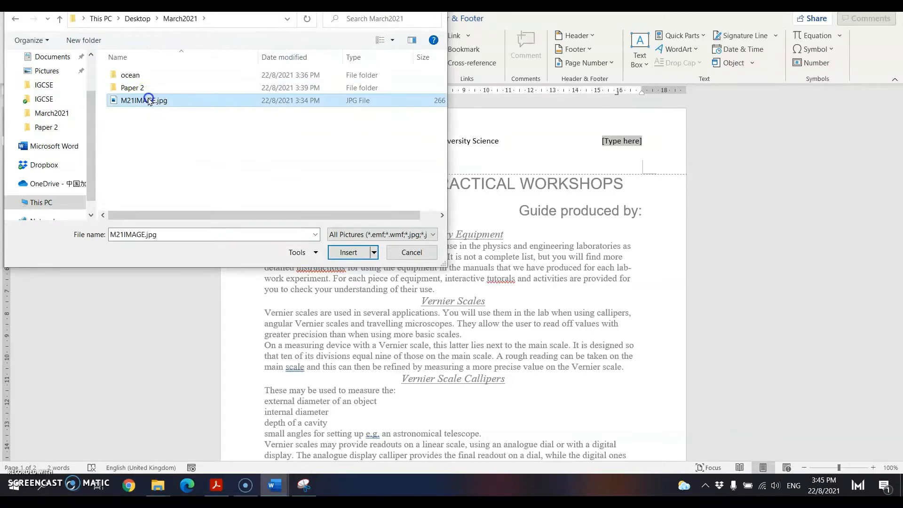
pyautogui.click(348, 252)
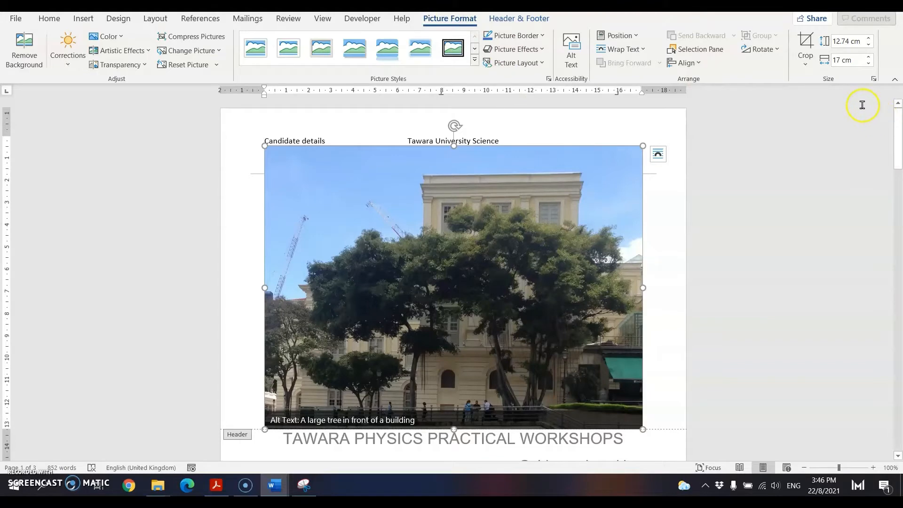
# Check the required image width in the question paper and resize the header picture to 2 cm wide with its aspect ratio maintained.
pyautogui.click(216, 485)
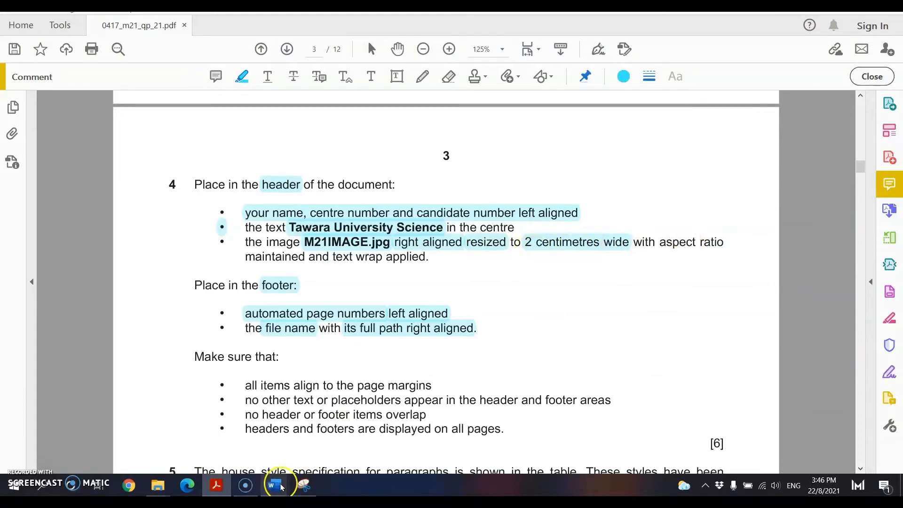
pyautogui.moveTo(280, 487)
pyautogui.click(298, 449)
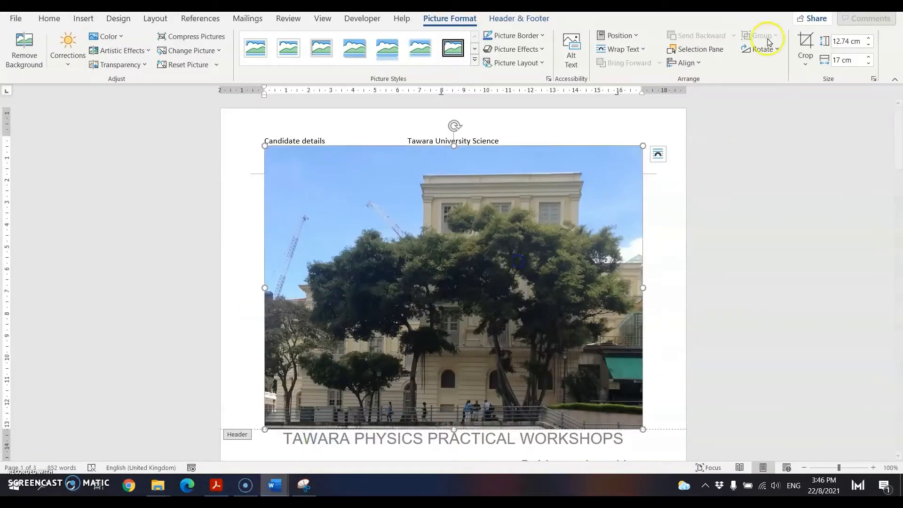
pyautogui.click(843, 60)
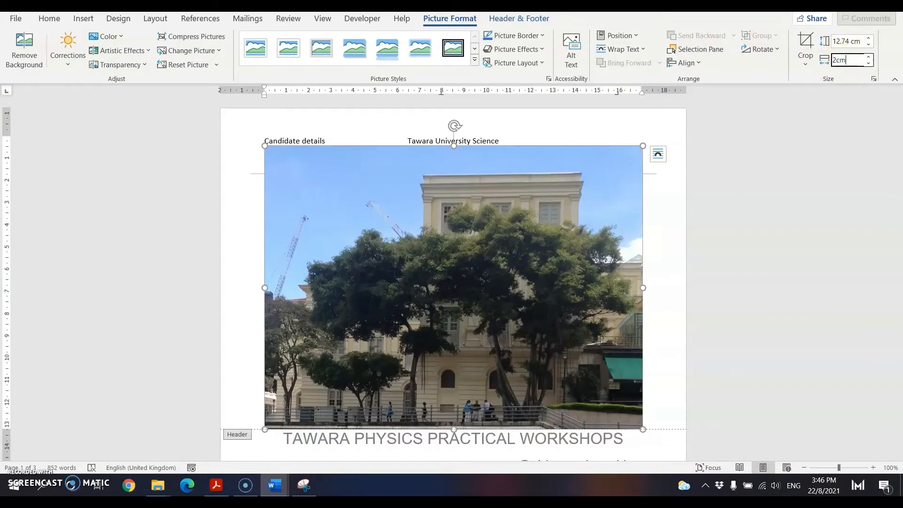
pyautogui.write('2cm')
pyautogui.click(830, 42)
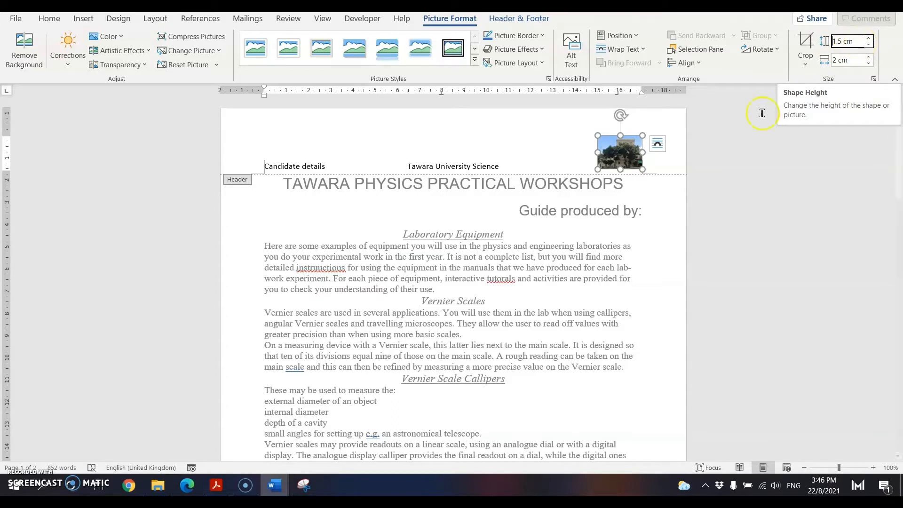
# Apply Square text wrapping to the header picture and close the header to return to the document body.
pyautogui.click(659, 146)
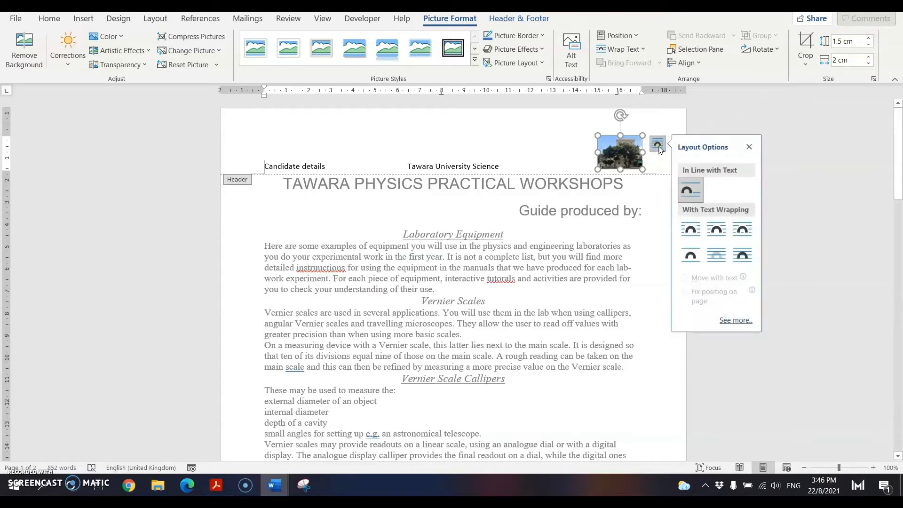
pyautogui.click(685, 235)
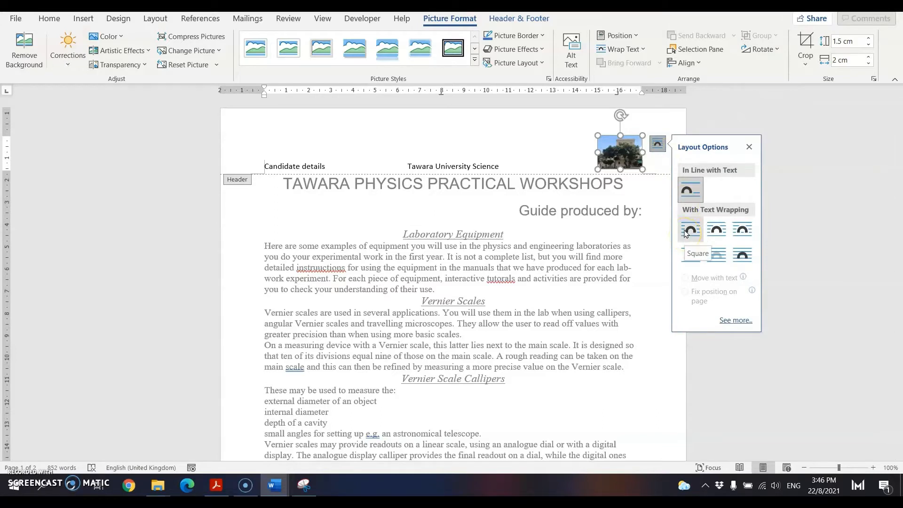
pyautogui.click(685, 233)
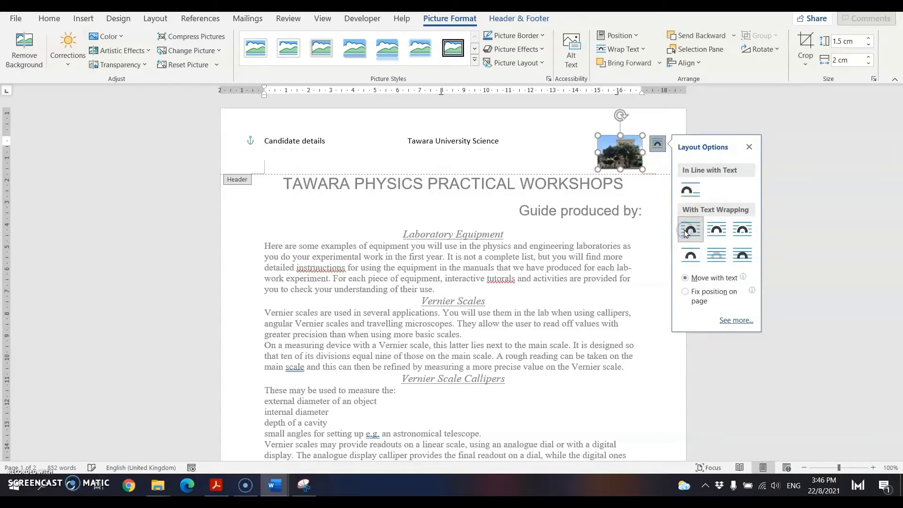
pyautogui.click(688, 234)
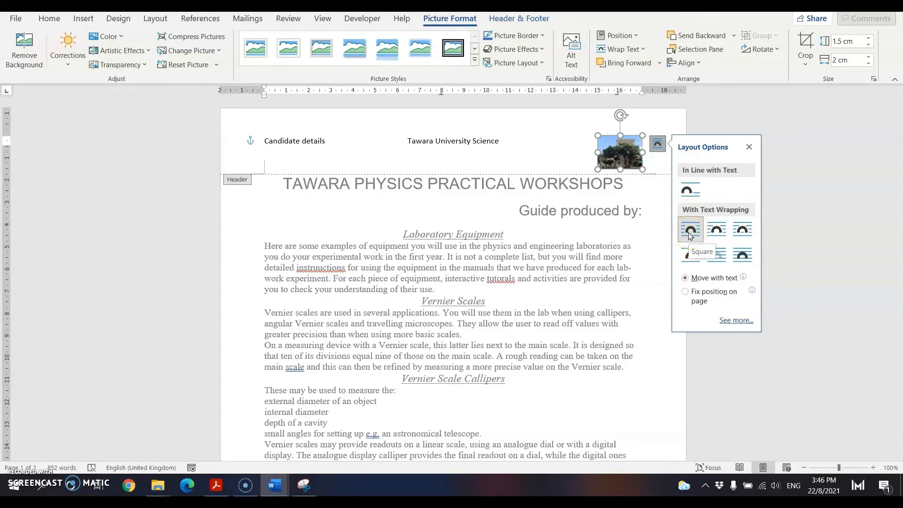
pyautogui.click(690, 234)
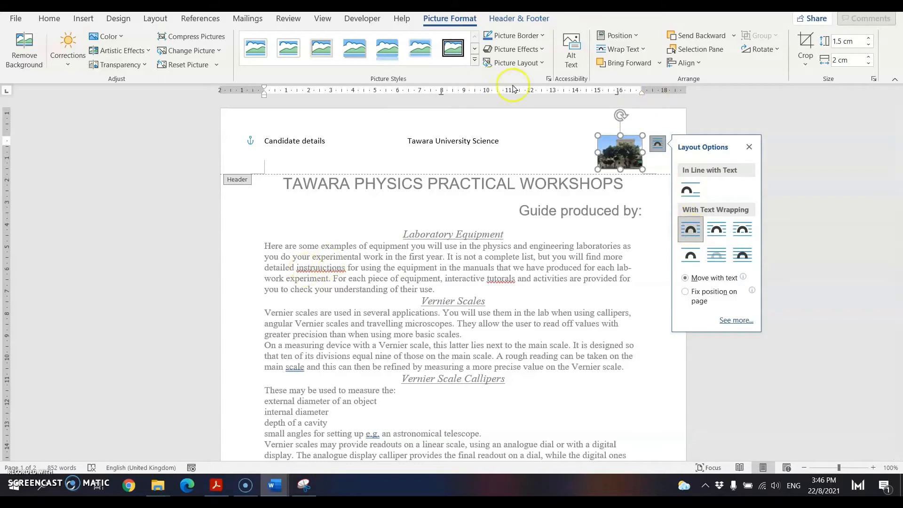
pyautogui.click(505, 19)
pyautogui.click(639, 45)
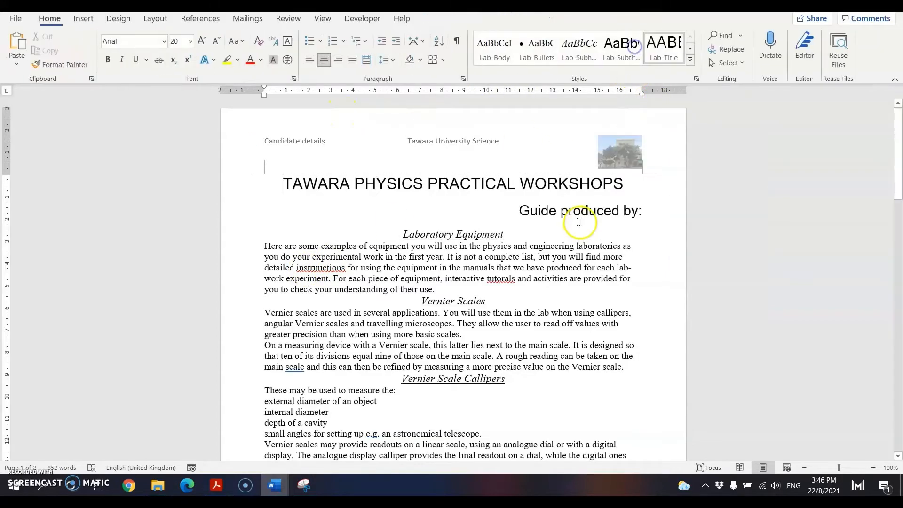
pyautogui.click(665, 70)
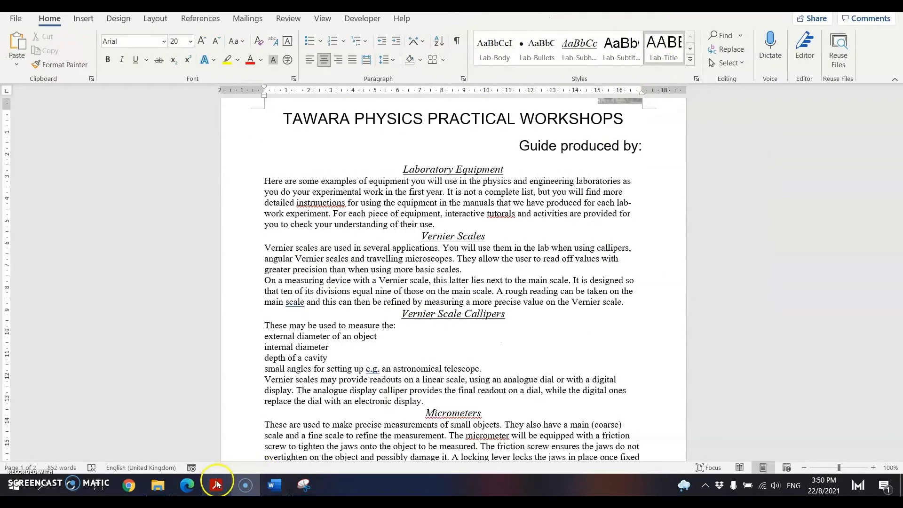
# Review the footer requirements in the question paper, then insert a Blank (Three Columns) footer in M21LABWORK.docx and select its left placeholder.
pyautogui.click(217, 484)
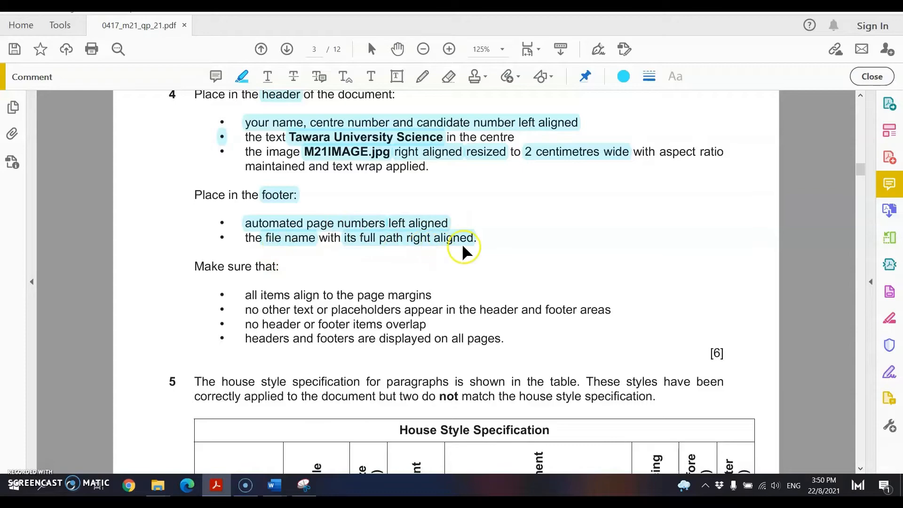
pyautogui.click(274, 484)
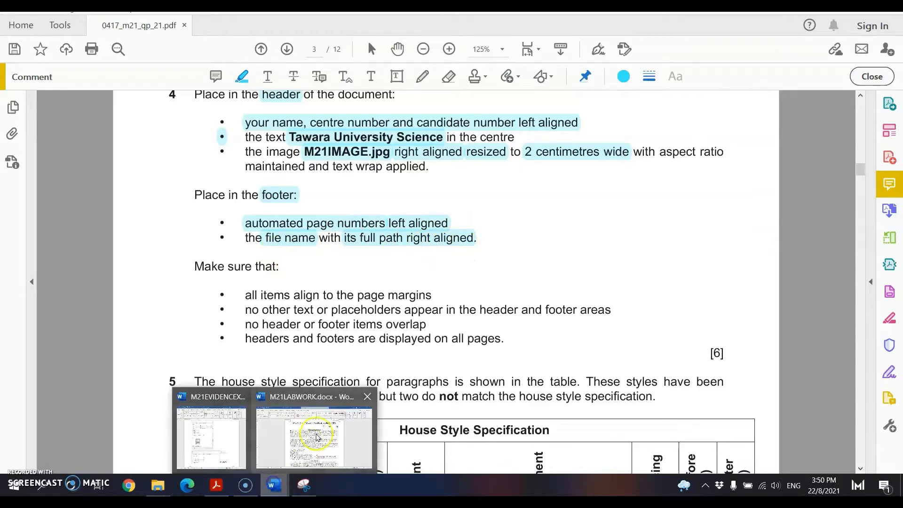
pyautogui.click(316, 432)
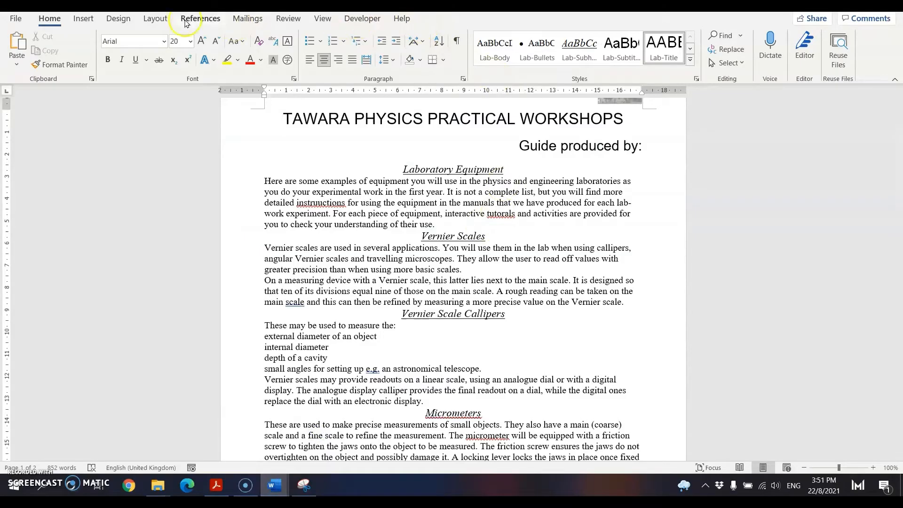
pyautogui.click(93, 19)
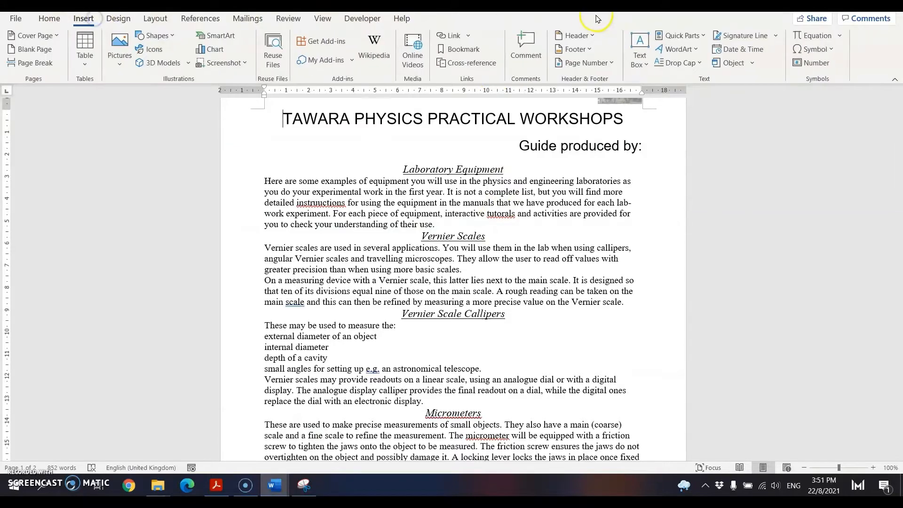
pyautogui.click(587, 48)
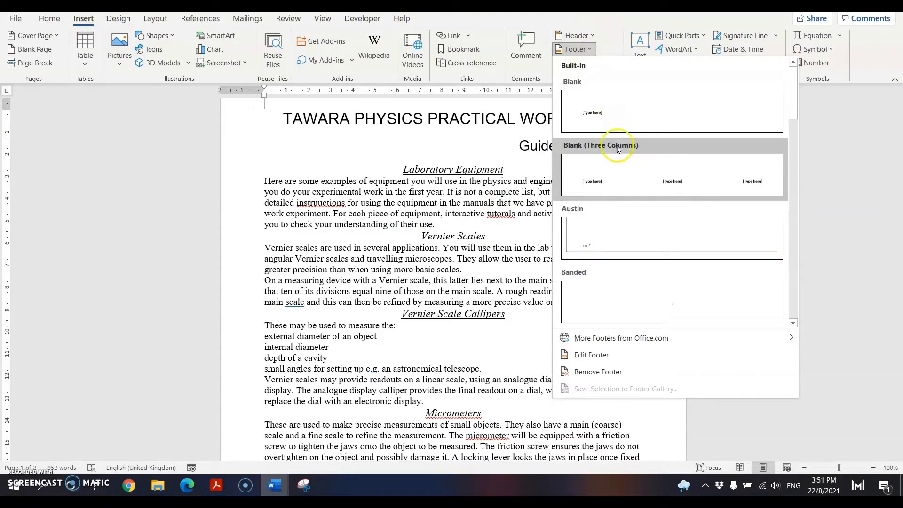
pyautogui.click(619, 181)
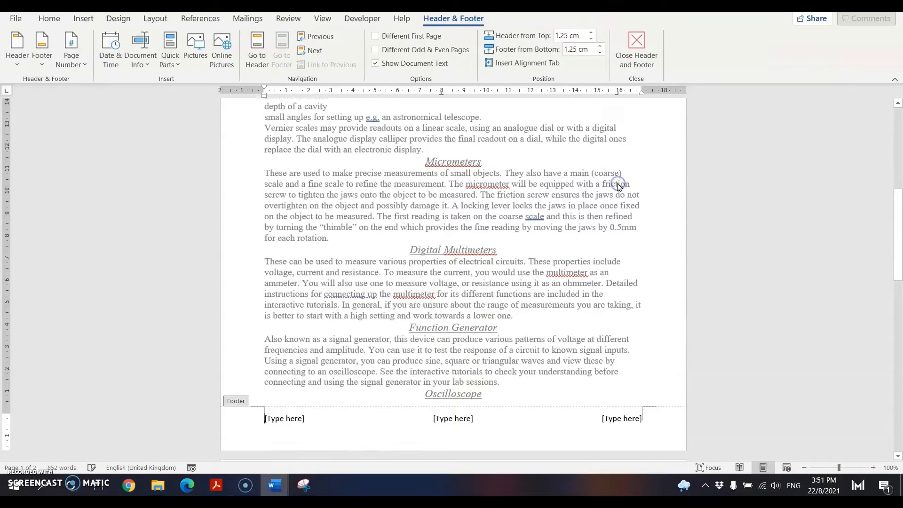
pyautogui.click(272, 418)
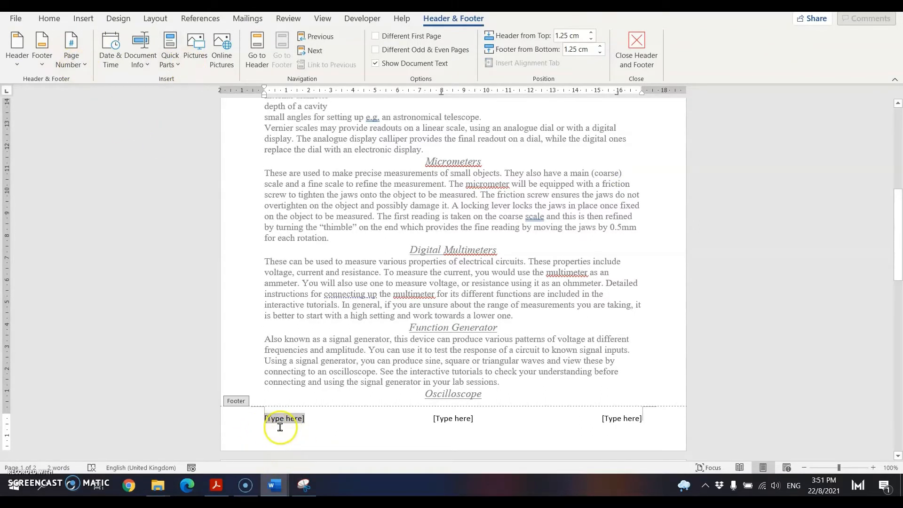
# Replace the footer's left placeholder with a Plain Number automatic page number and delete the centre placeholder.
pyautogui.click(68, 61)
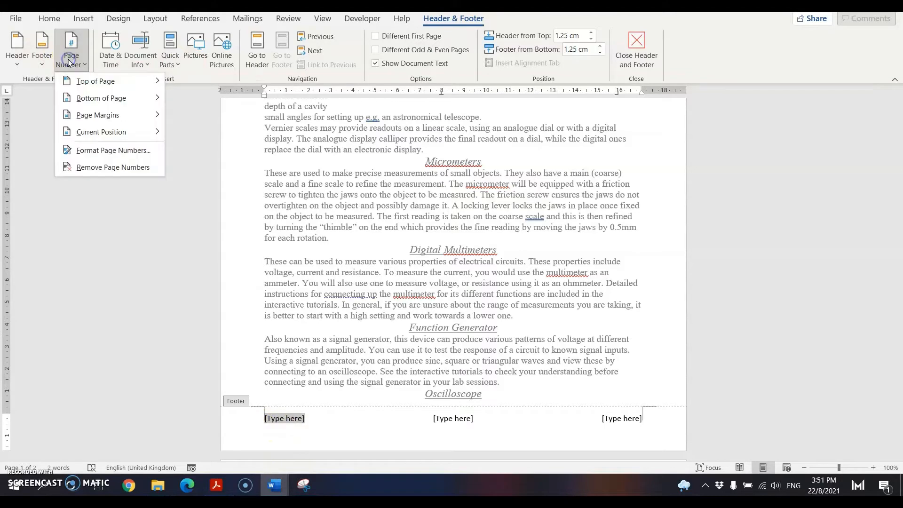
pyautogui.moveTo(117, 134)
pyautogui.click(248, 289)
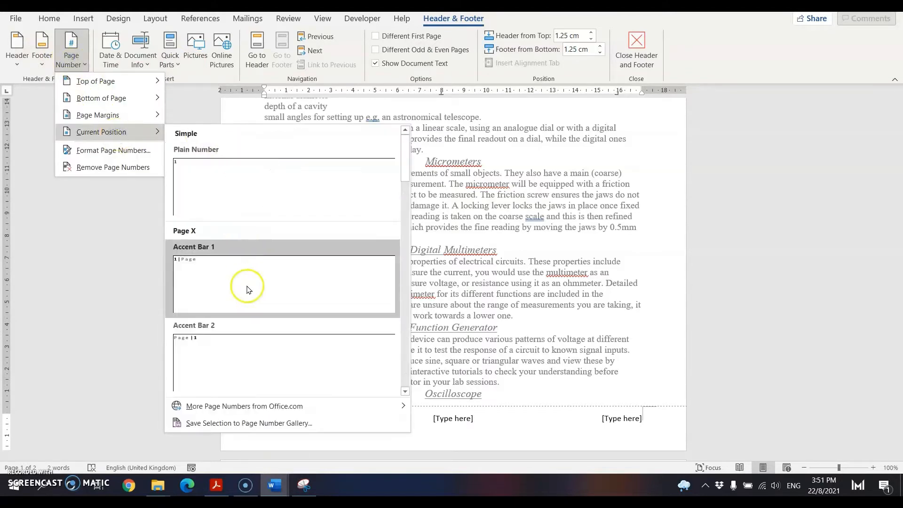
pyautogui.click(235, 178)
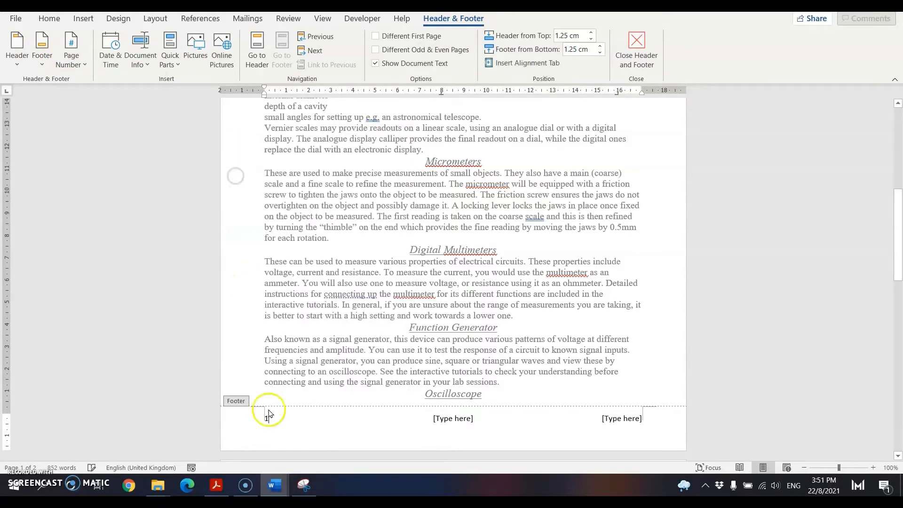
pyautogui.click(456, 420)
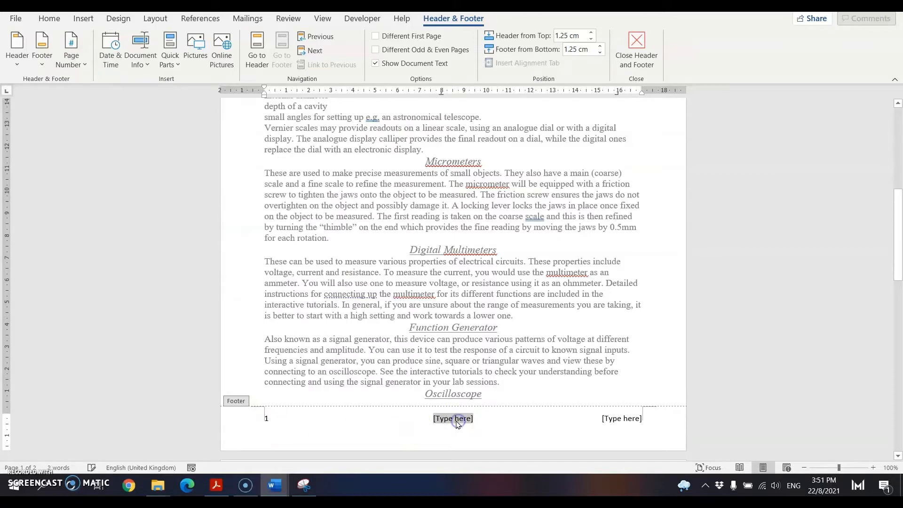
pyautogui.press('Delete')
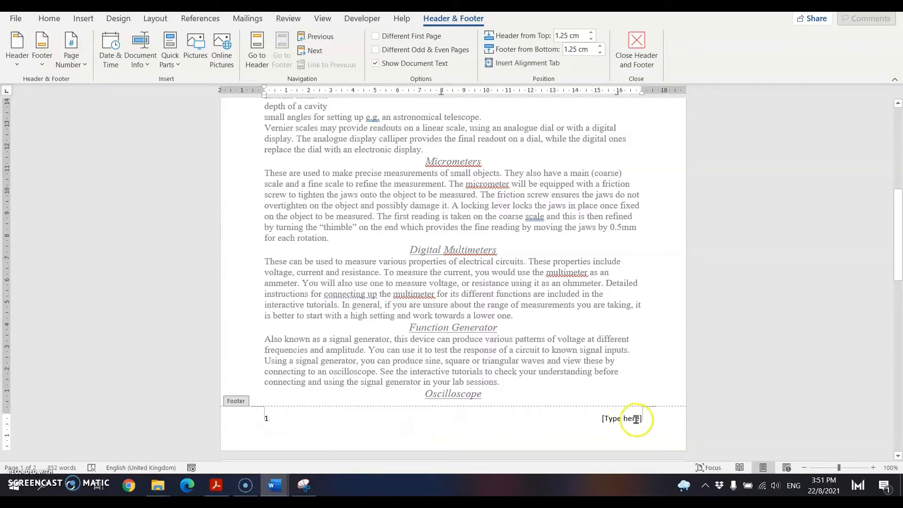
# Replace the footer's right placeholder with an automatic file name field that includes the full path.
pyautogui.click(635, 418)
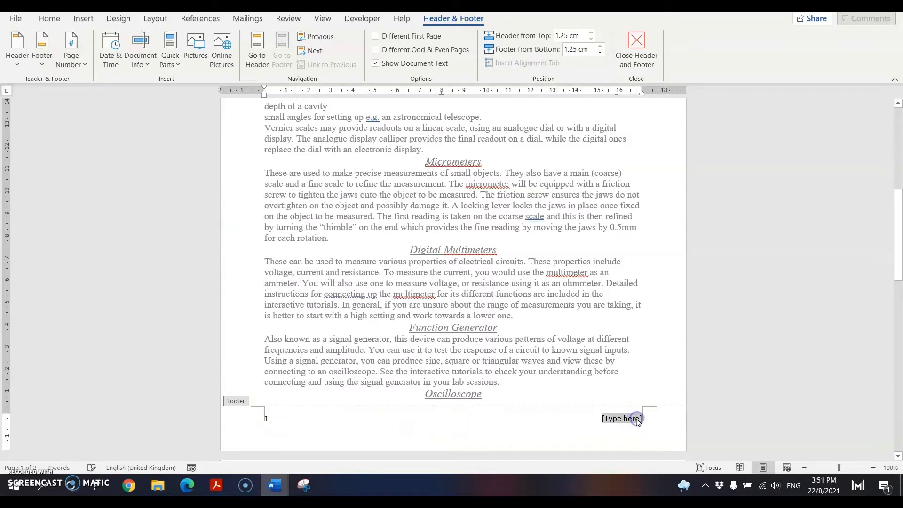
pyautogui.click(137, 66)
pyautogui.click(144, 122)
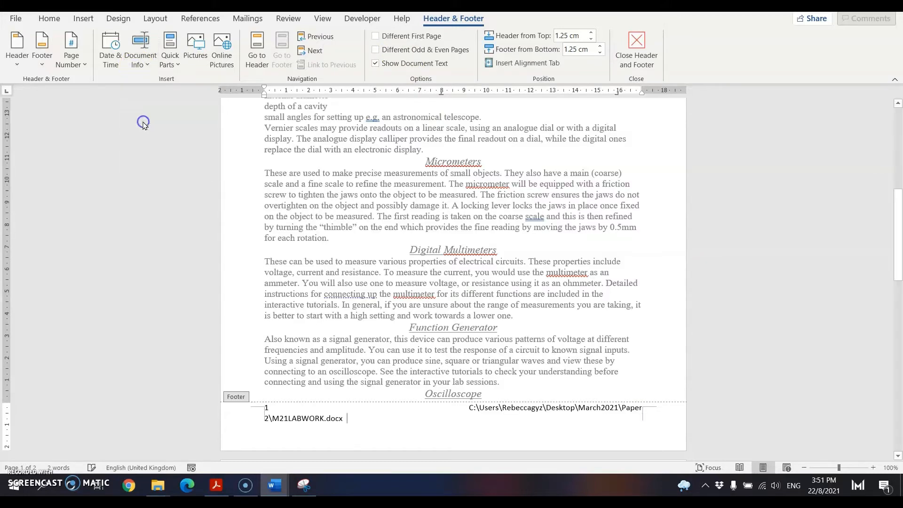
# Adjust the spacing before the footer's file path and insert a right alignment tab relative to the margin.
pyautogui.click(468, 407)
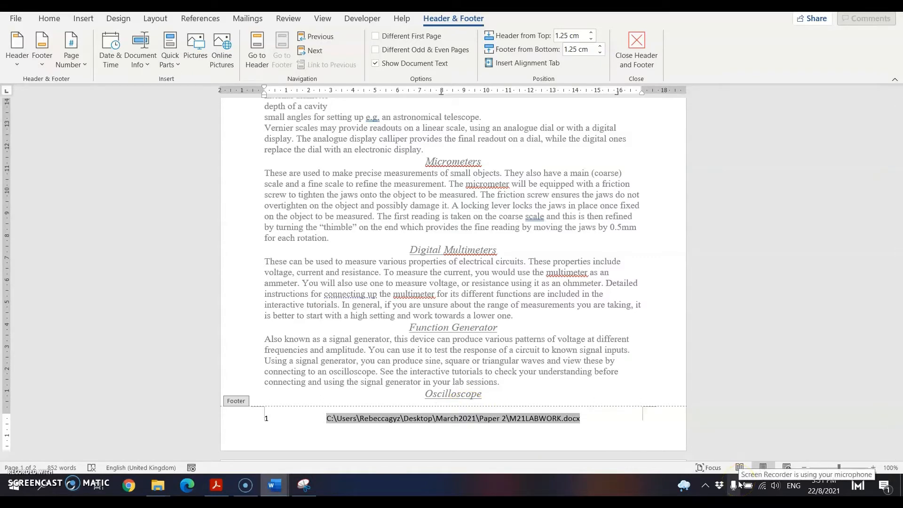
pyautogui.press('Tab')
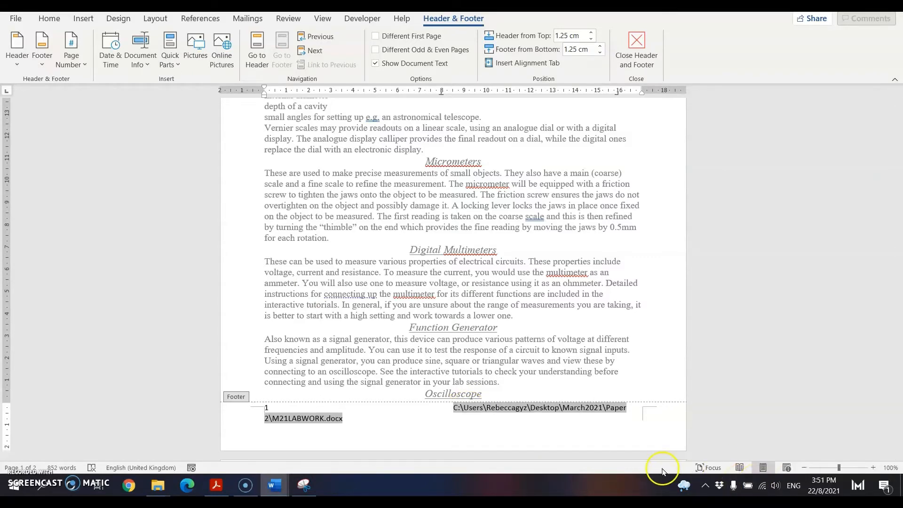
pyautogui.press('BackSpace')
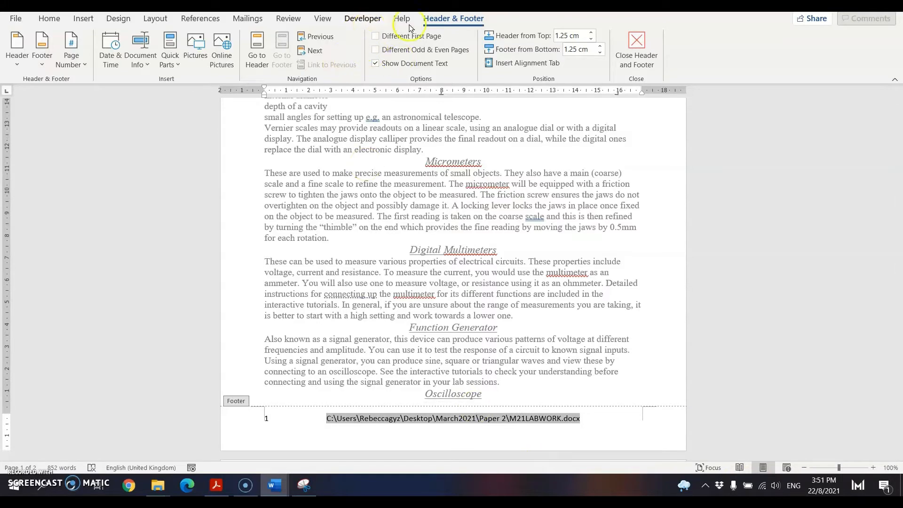
pyautogui.click(525, 63)
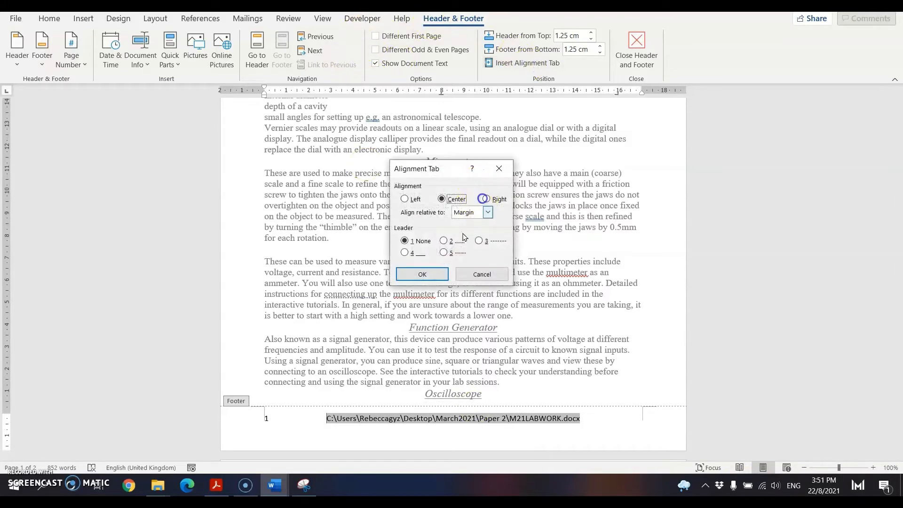
pyautogui.click(485, 199)
pyautogui.click(422, 274)
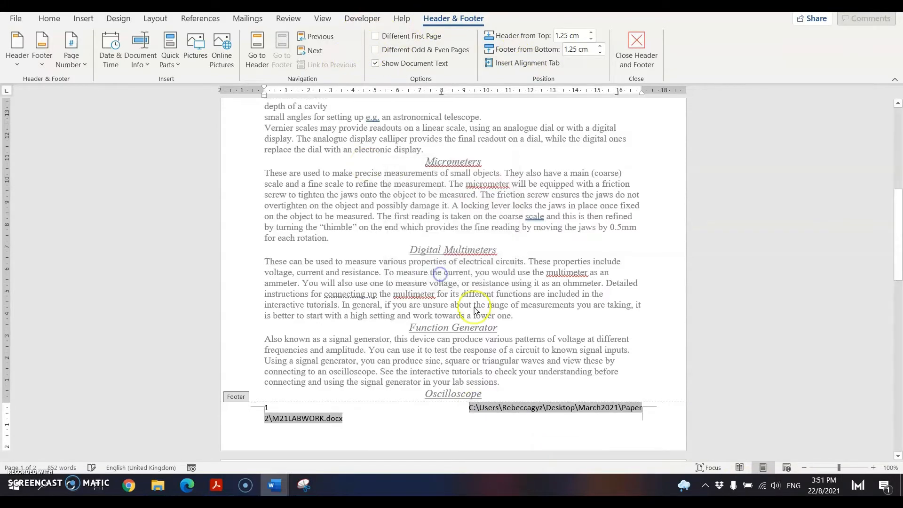
# Show formatting marks, delete the extra tab between the page number and the file path in the footer, and hide the marks again.
pyautogui.click(49, 18)
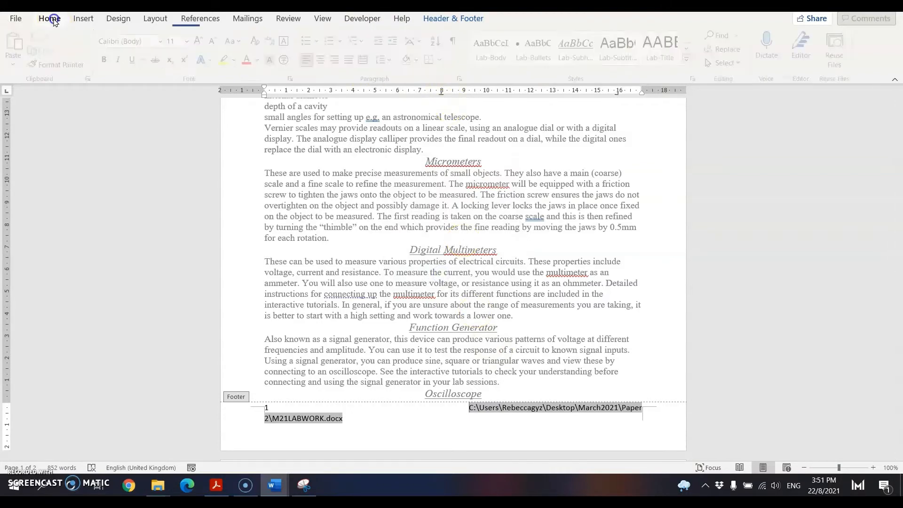
pyautogui.click(456, 41)
pyautogui.click(430, 405)
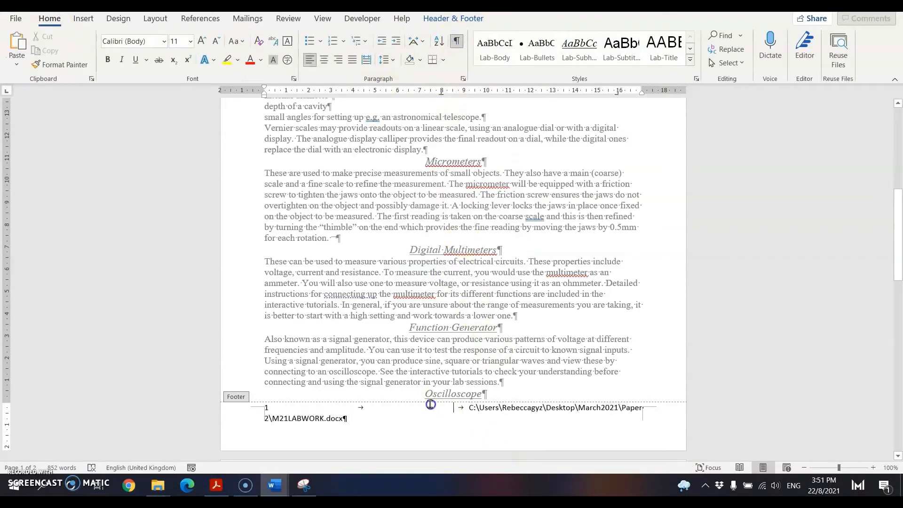
pyautogui.doubleClick(390, 415)
pyautogui.press('Delete')
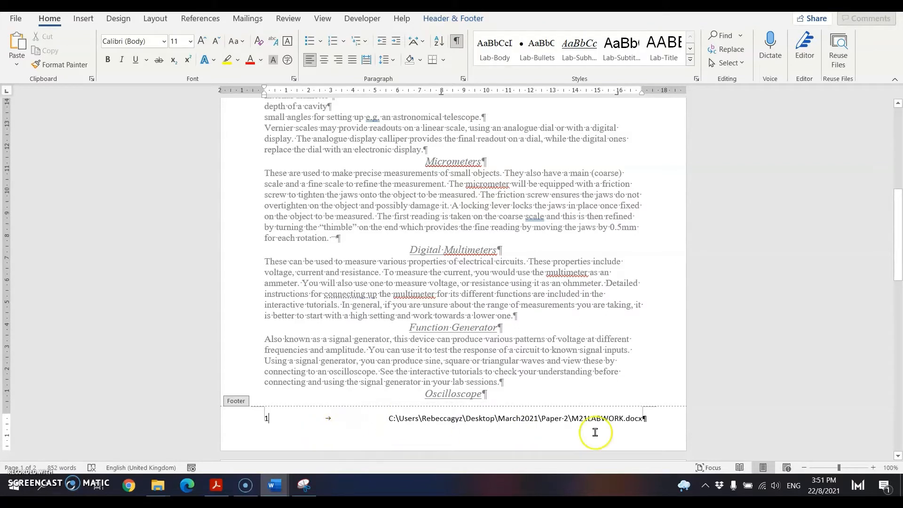
pyautogui.click(456, 41)
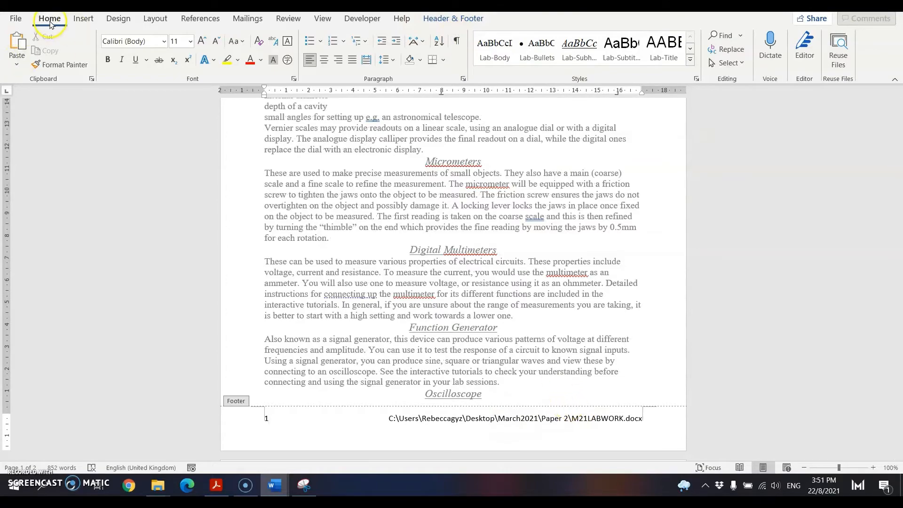
# Close the footer and check how the header and footer appear across the two pages.
pyautogui.click(451, 19)
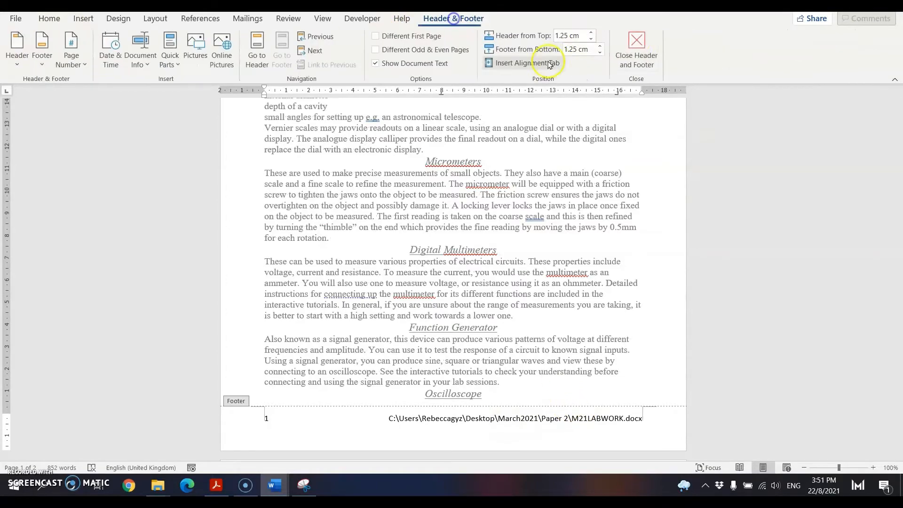
pyautogui.click(642, 45)
pyautogui.scroll(-10, 695, 325)
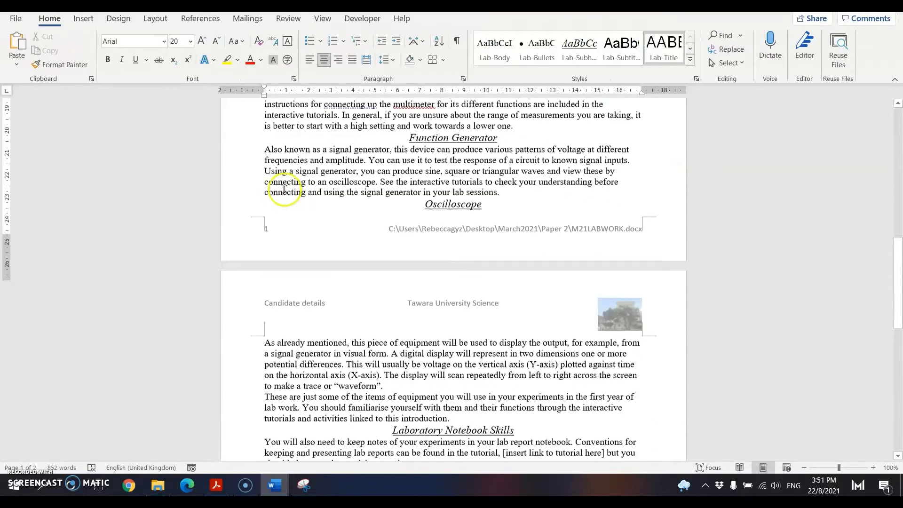
pyautogui.scroll(1, 284, 189)
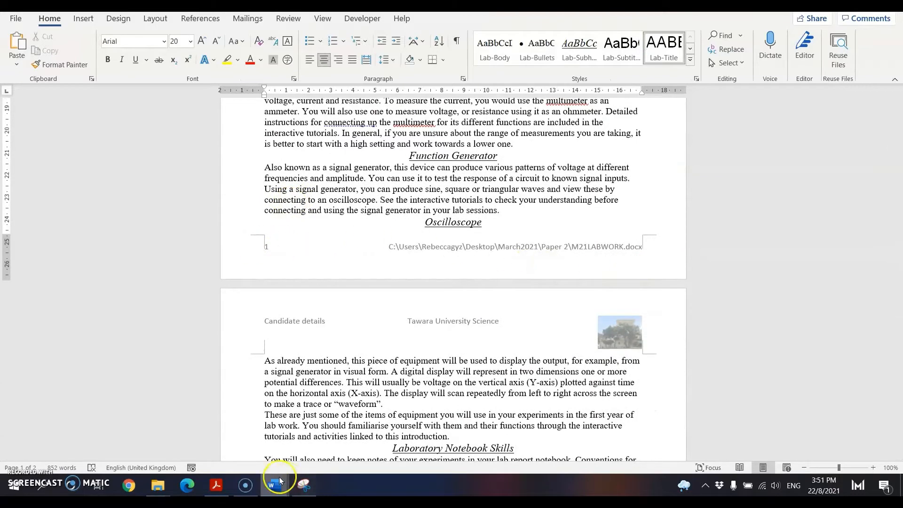
# Switch to the question paper and read the header and footer checks and the question 5 House Style Specification.
pyautogui.click(210, 491)
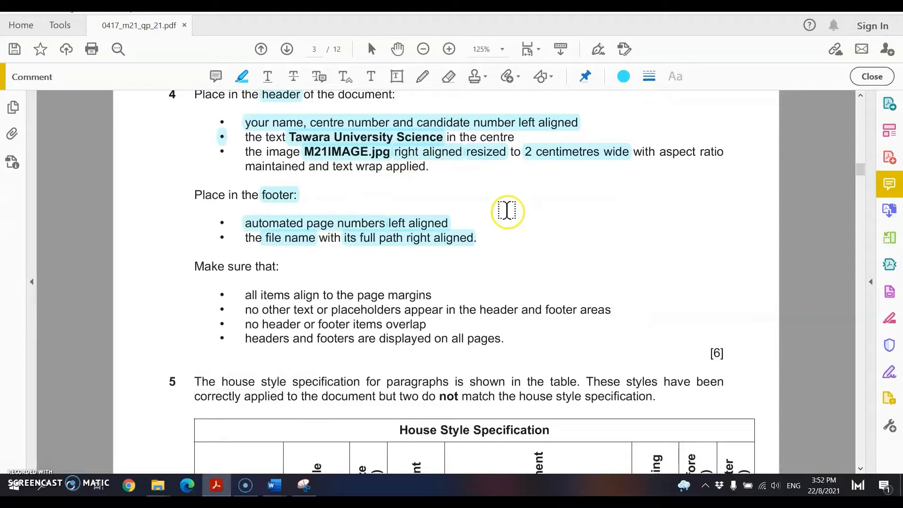
pyautogui.scroll(-2, 507, 211)
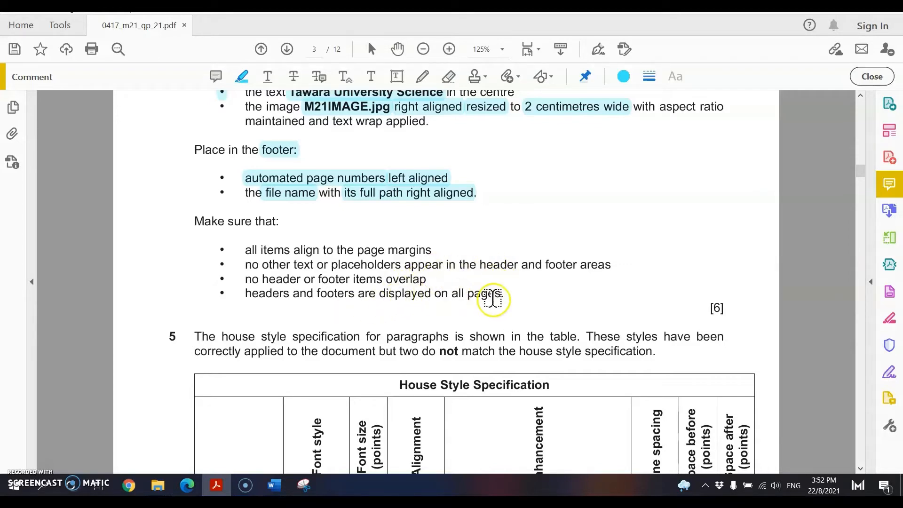
pyautogui.scroll(-10, 492, 297)
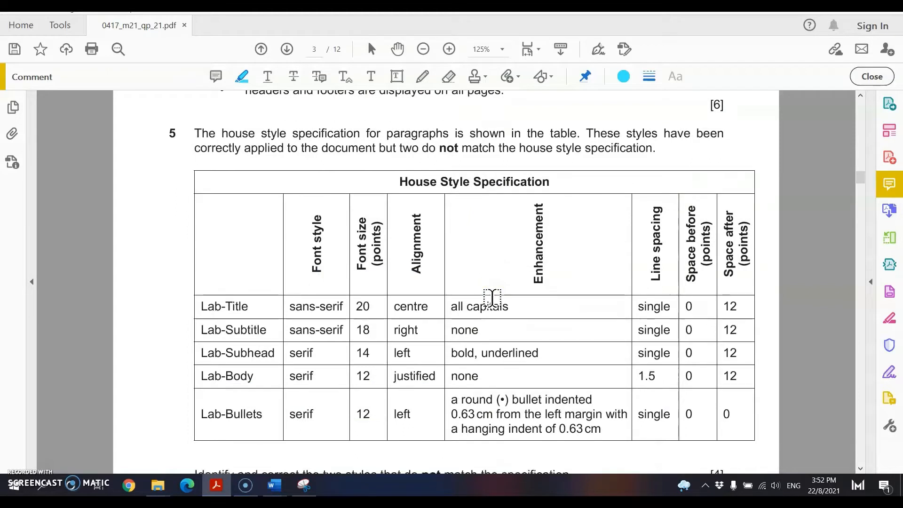
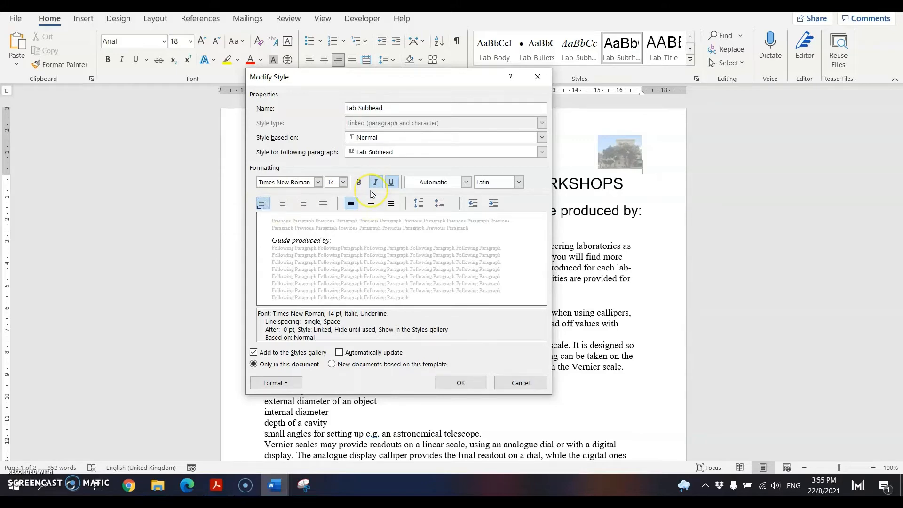
# Highlight Lab-Subhead's "bold, underlined" enhancement in the question paper, and make the Lab-Subhead style bold with italic removed.
pyautogui.click(216, 485)
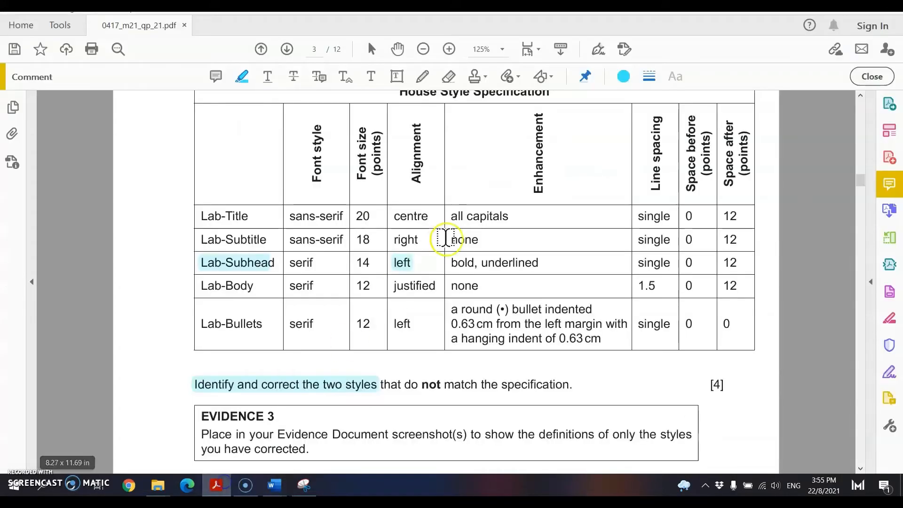
pyautogui.moveTo(450, 262); pyautogui.dragTo(540, 256)
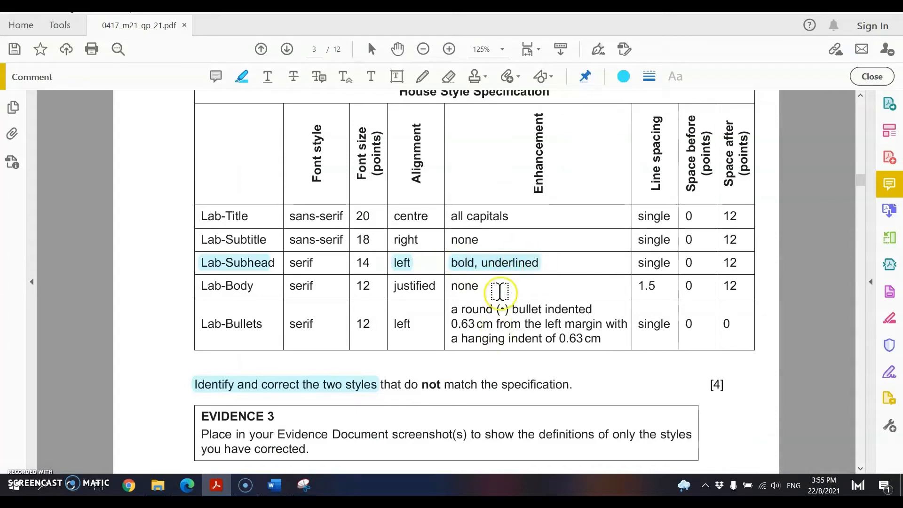
pyautogui.click(273, 494)
pyautogui.click(307, 414)
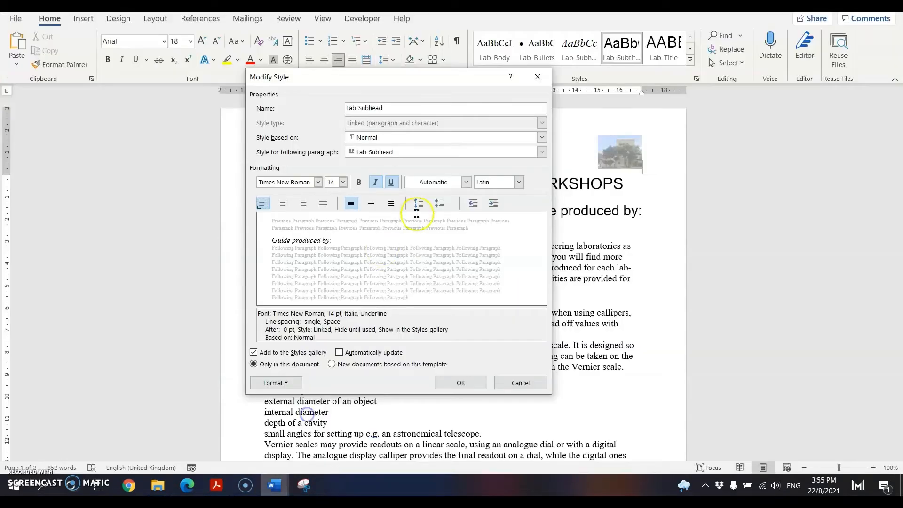
pyautogui.click(378, 183)
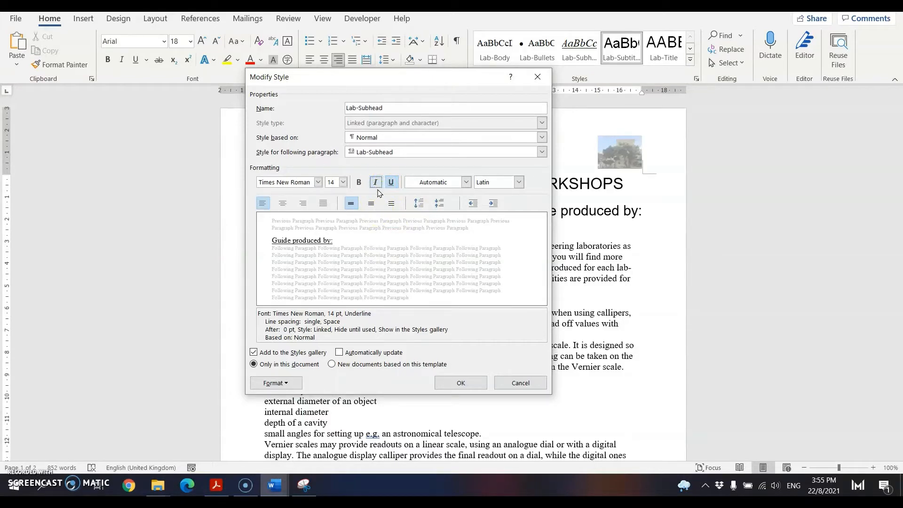
pyautogui.click(358, 182)
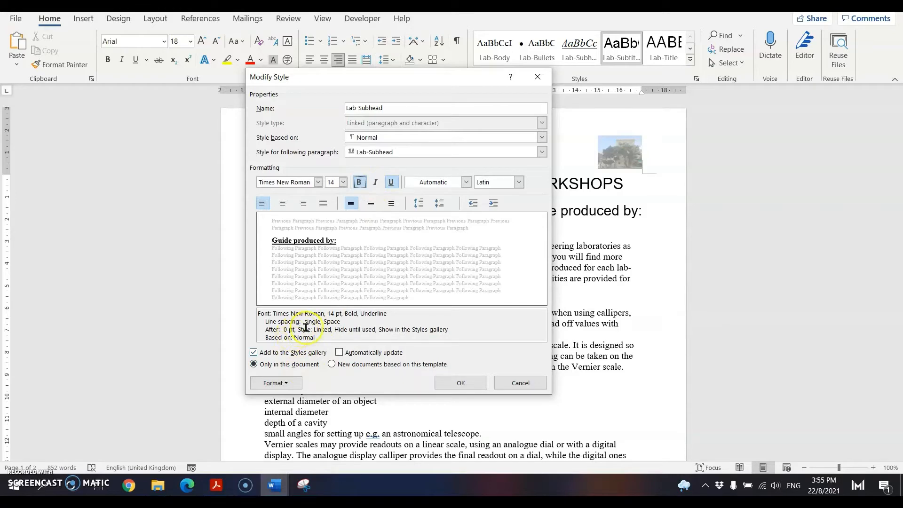
# Set Lab-Subhead's spacing after to 12 pt, highlight that value in the question paper, and apply the modified style to the document.
pyautogui.click(276, 383)
pyautogui.click(313, 272)
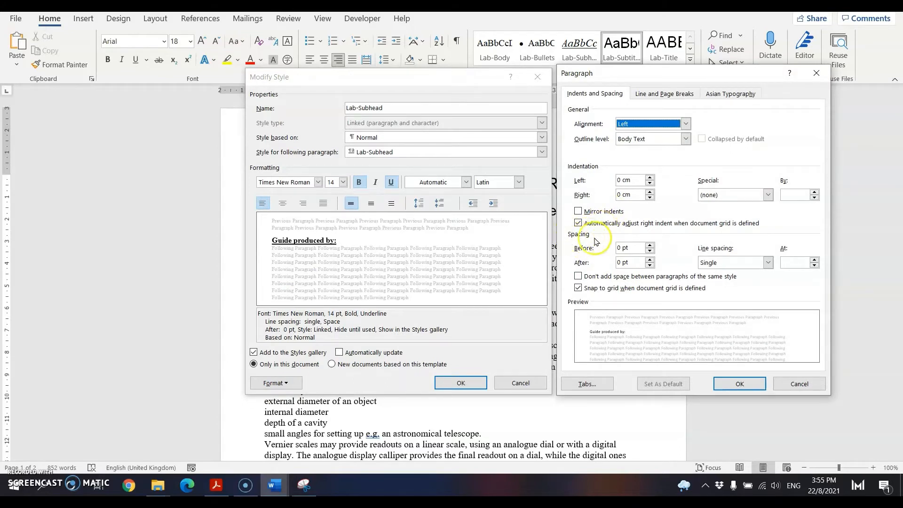
pyautogui.click(617, 263)
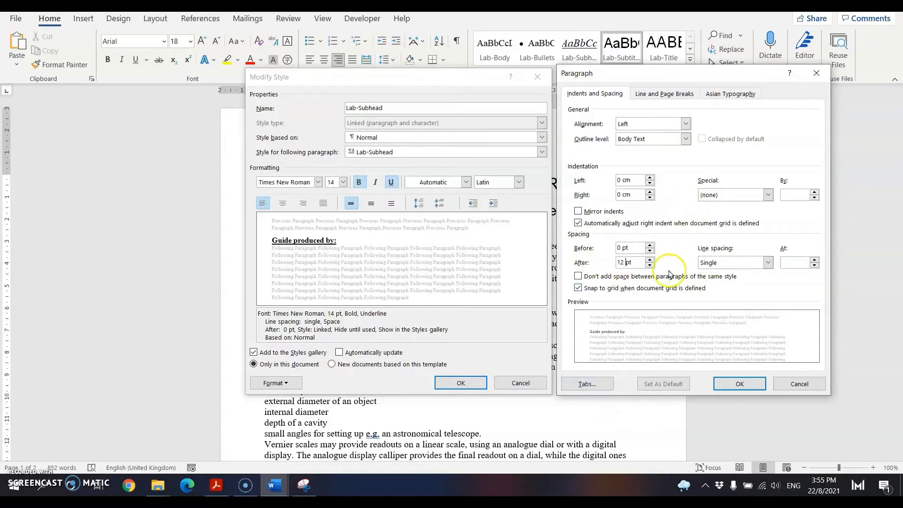
pyautogui.click(215, 485)
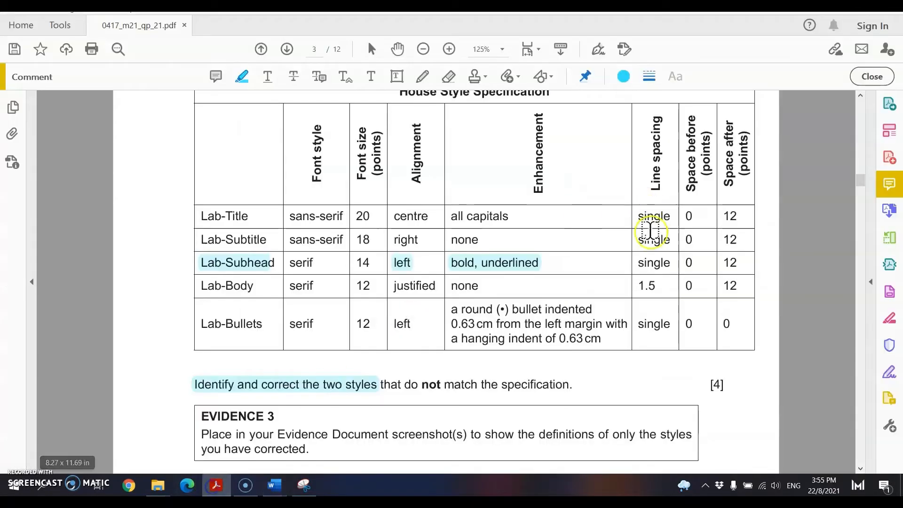
pyautogui.moveTo(723, 263); pyautogui.dragTo(734, 264)
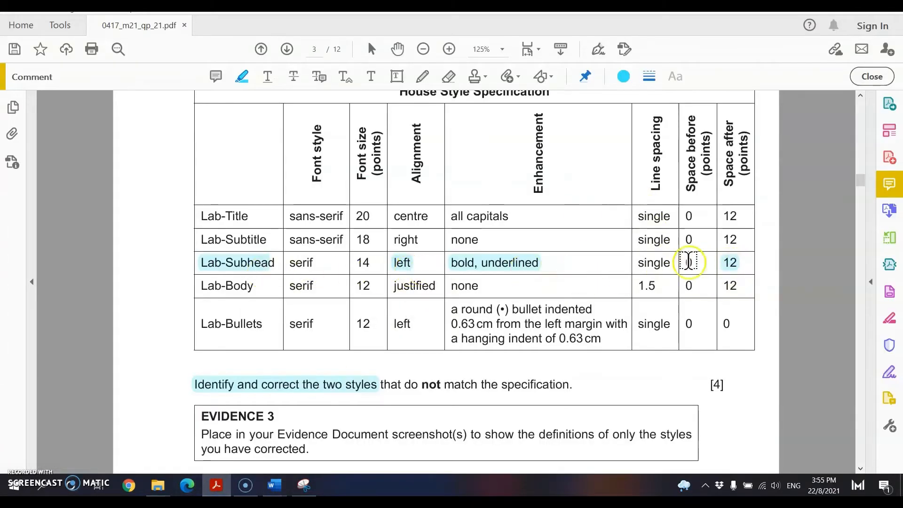
pyautogui.click(270, 489)
pyautogui.click(324, 369)
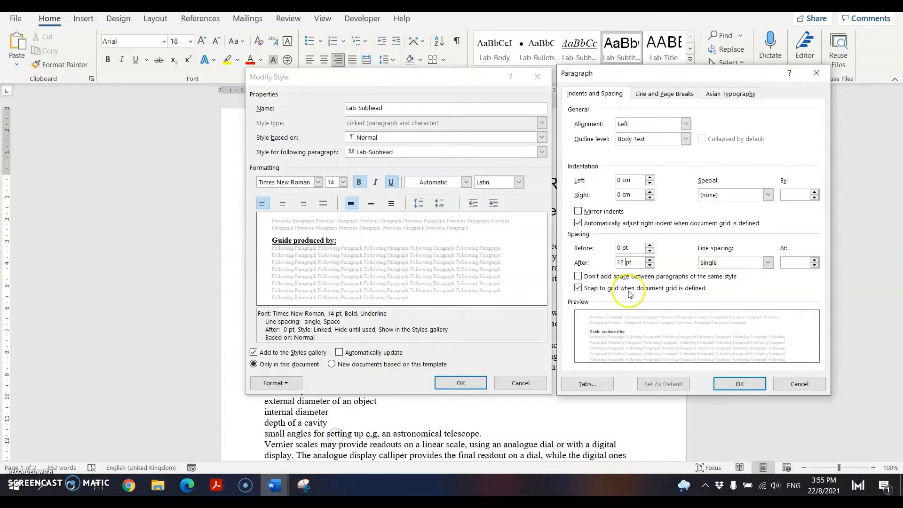
pyautogui.click(456, 384)
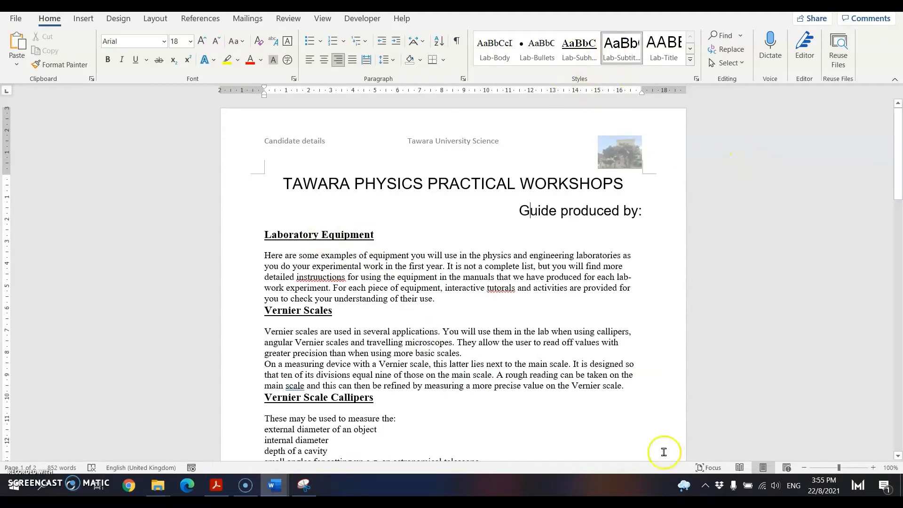
pyautogui.click(358, 239)
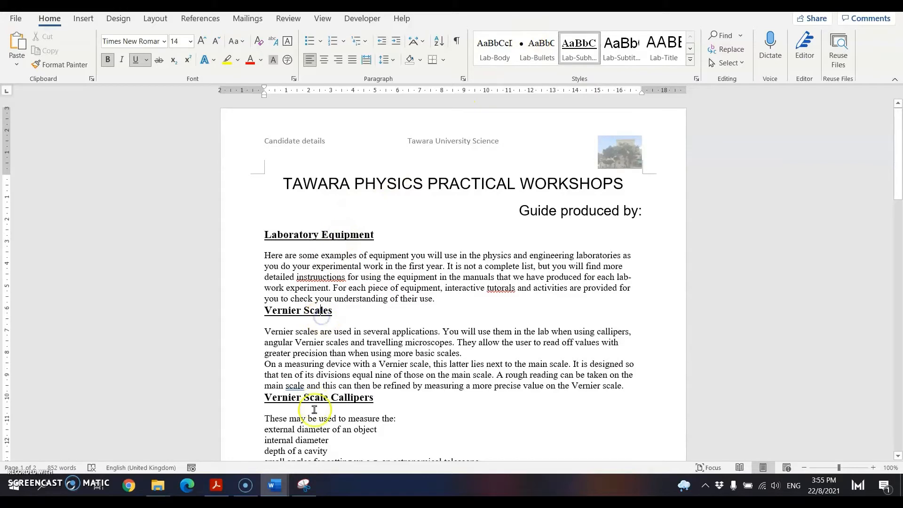
# Check the Lab-Subhead formatting on the document's subheadings against the House Style Specification in the question paper.
pyautogui.scroll(-3, 300, 397)
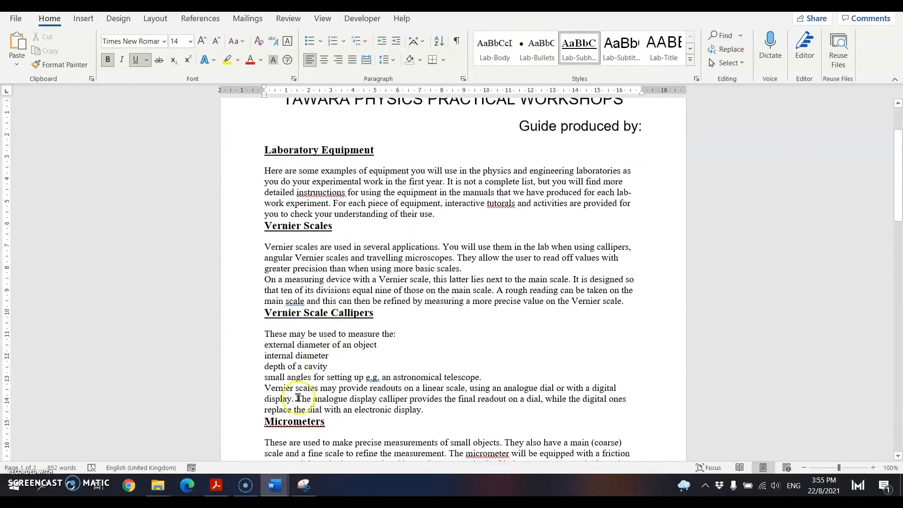
pyautogui.click(282, 420)
pyautogui.scroll(2, 356, 204)
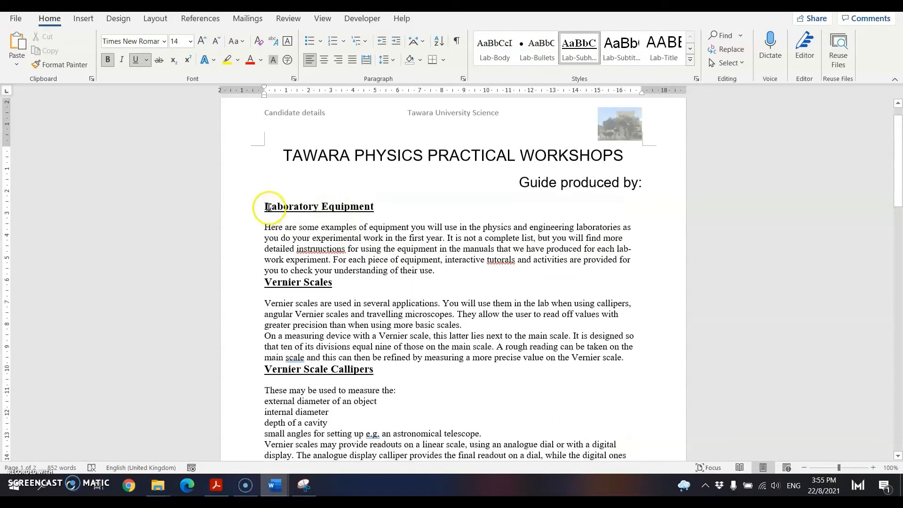
pyautogui.moveTo(302, 204); pyautogui.dragTo(357, 206)
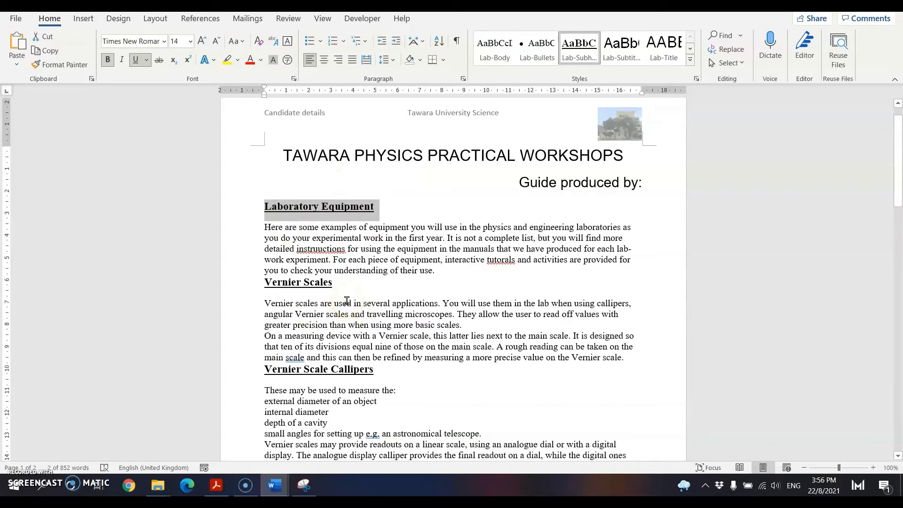
pyautogui.click(217, 485)
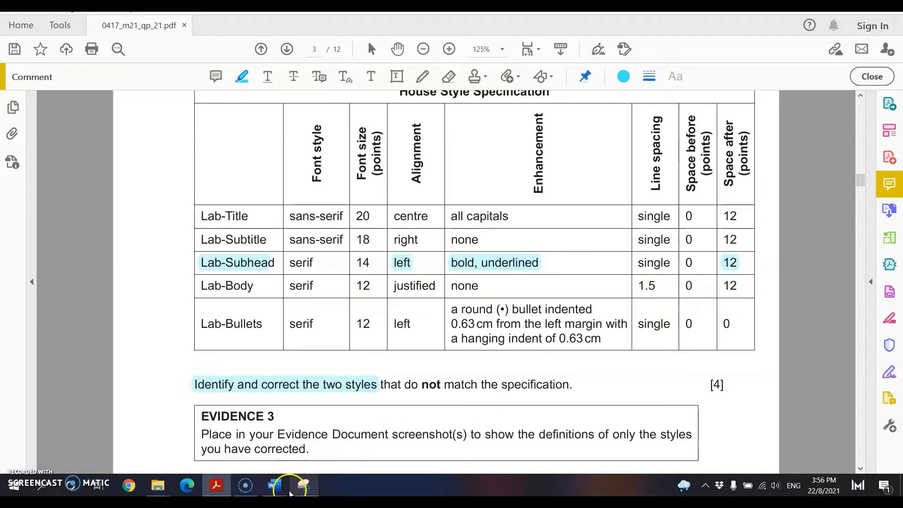
pyautogui.moveTo(278, 491)
pyautogui.click(286, 426)
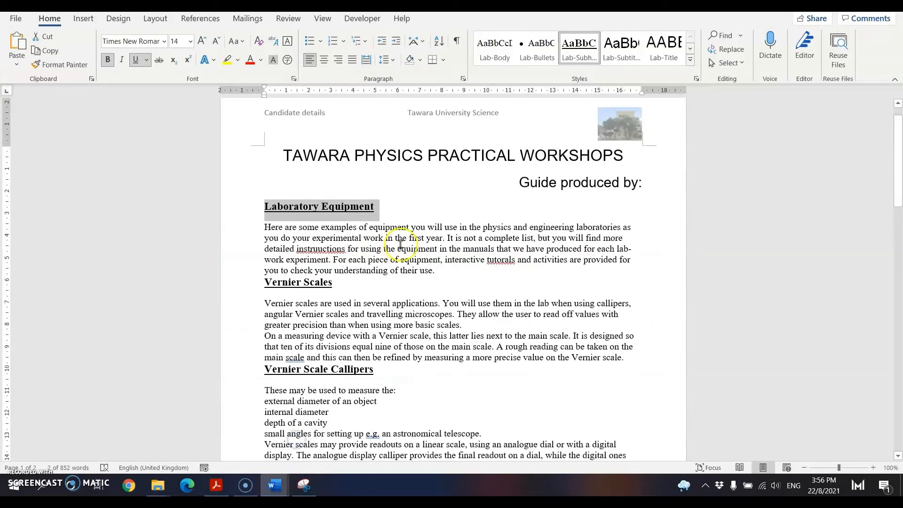
# Highlight Lab-Body's "justified" alignment in the question paper, and set the Lab-Body style's alignment to justified in the Word document.
pyautogui.click(387, 247)
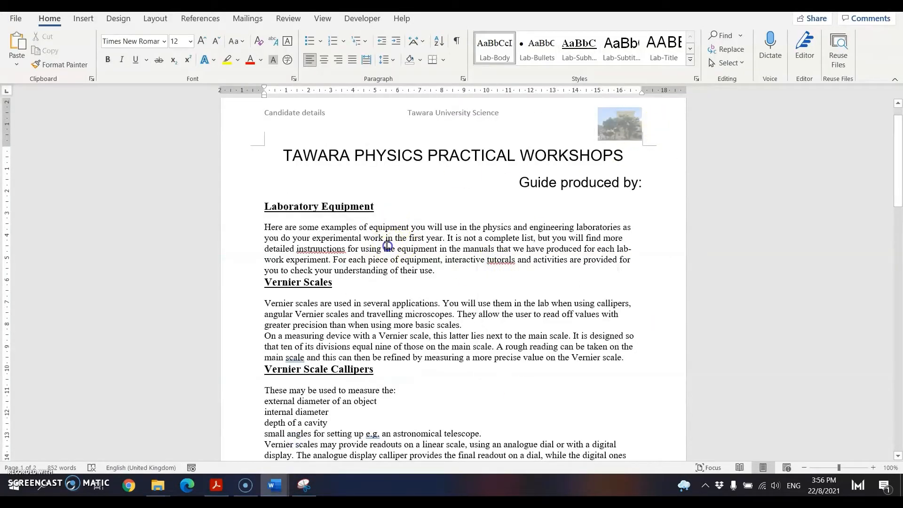
pyautogui.rightClick(493, 54)
pyautogui.click(501, 73)
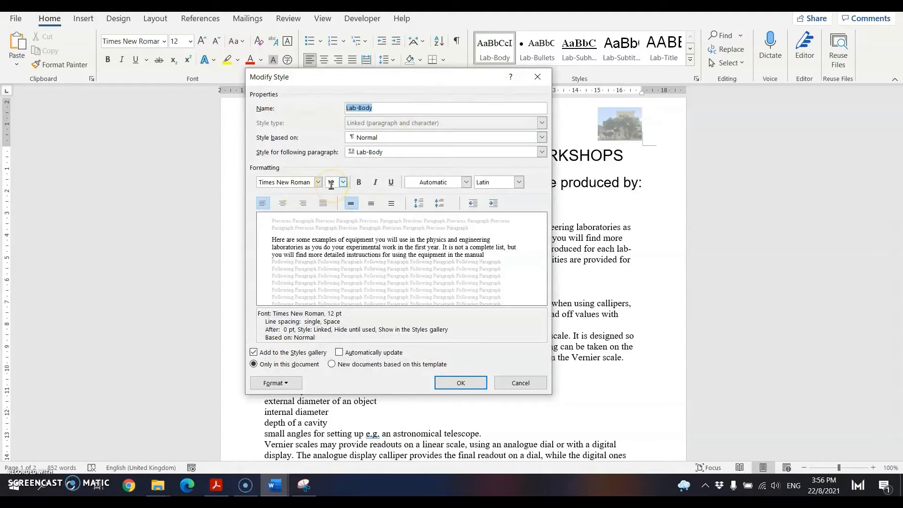
pyautogui.click(216, 485)
pyautogui.moveTo(400, 288); pyautogui.dragTo(435, 286)
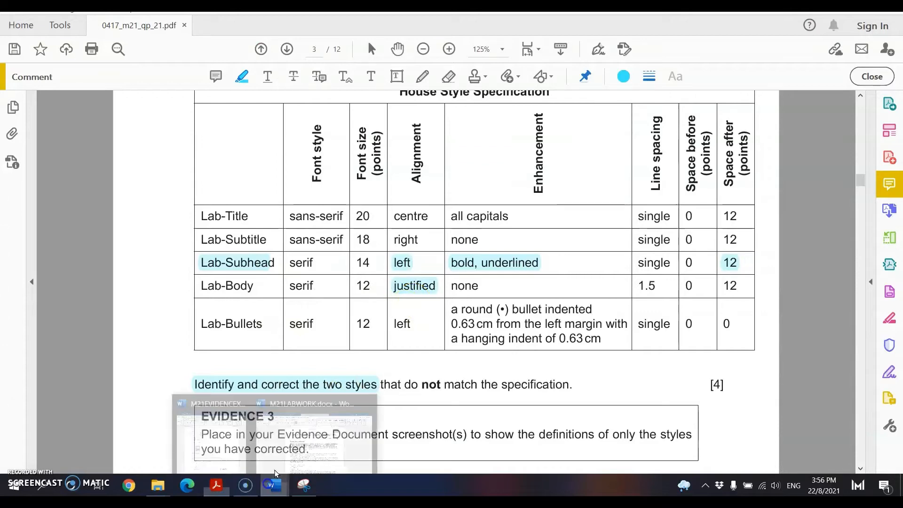
pyautogui.click(274, 485)
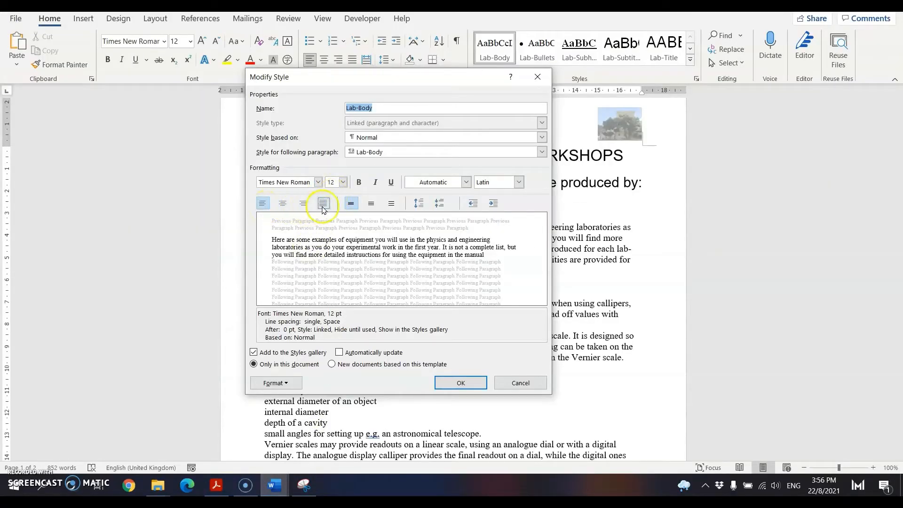
pyautogui.click(324, 204)
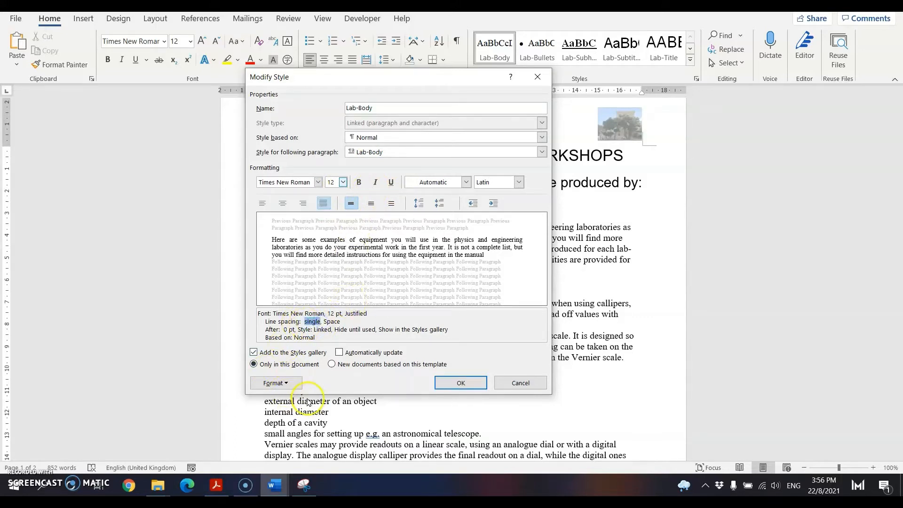
# Set the Lab-Body style's line spacing to 1.5 lines and its spacing after to 12 pt.
pyautogui.click(288, 383)
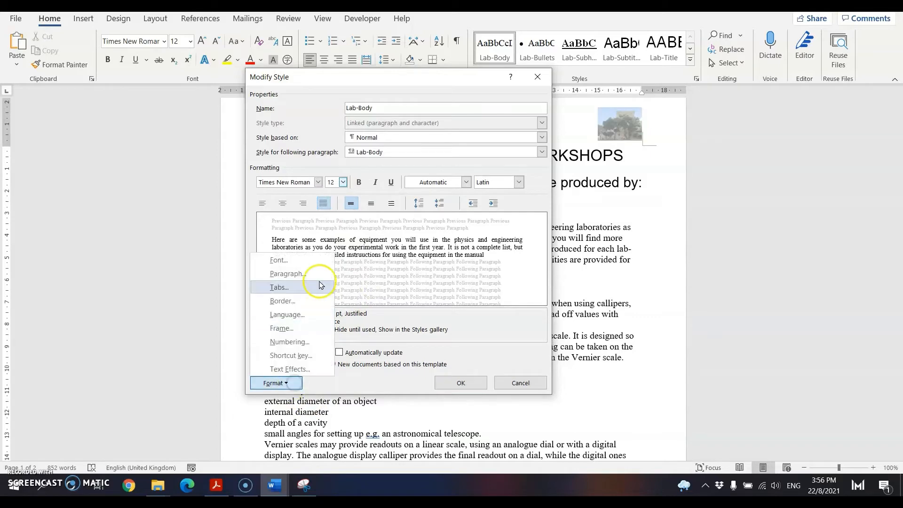
pyautogui.click(284, 273)
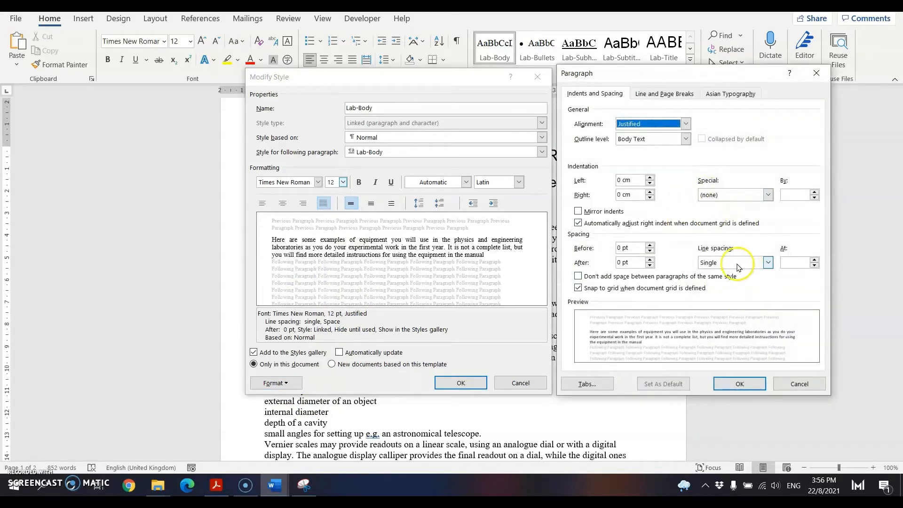
pyautogui.click(707, 264)
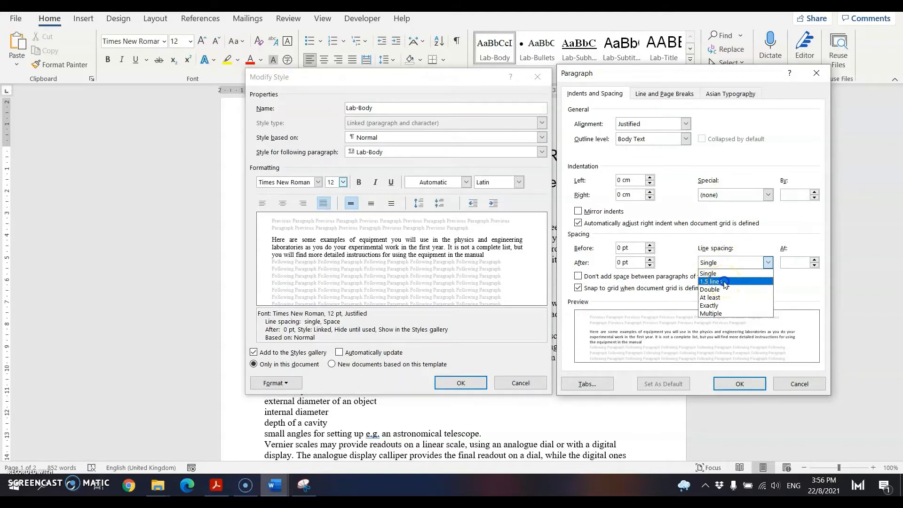
pyautogui.click(724, 283)
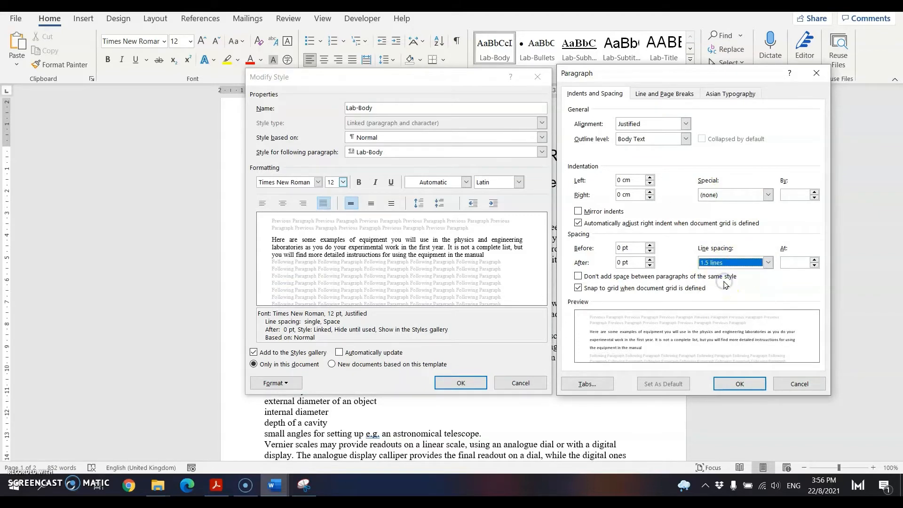
pyautogui.doubleClick(620, 263)
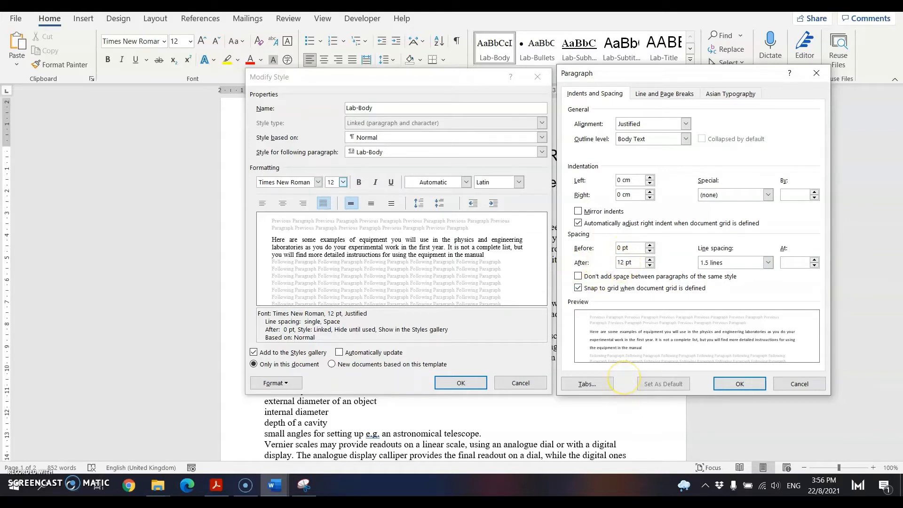
# Highlight Lab-Body's 1.5 line spacing and 12 pt space after in the question paper, and apply the modified style to the document.
pyautogui.click(216, 484)
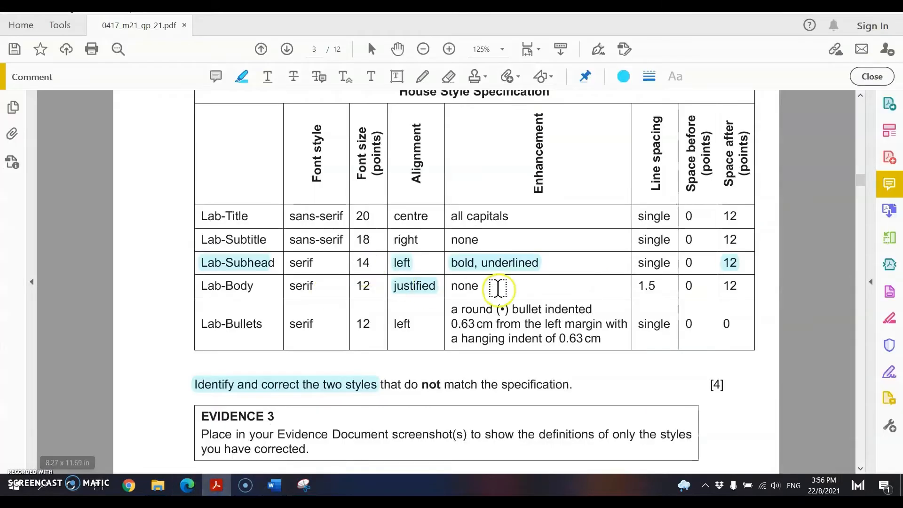
pyautogui.moveTo(639, 285); pyautogui.dragTo(657, 285)
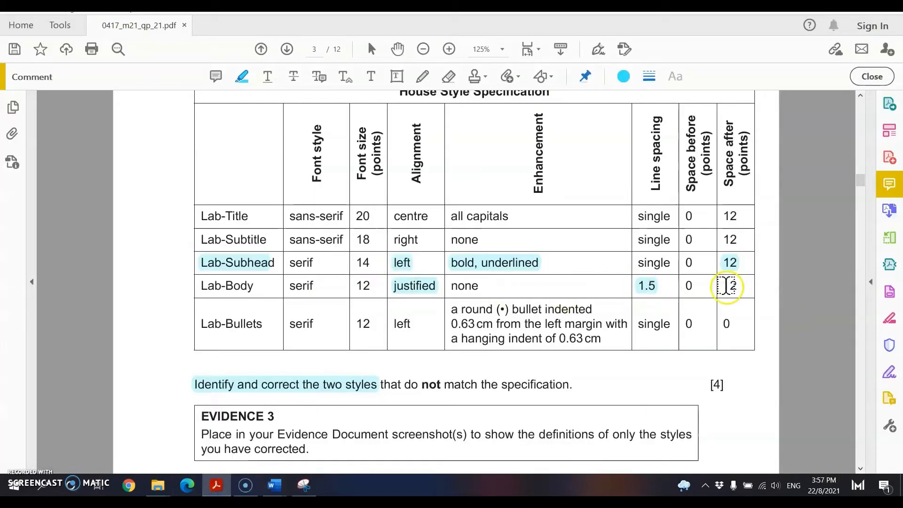
pyautogui.moveTo(723, 285); pyautogui.dragTo(736, 285)
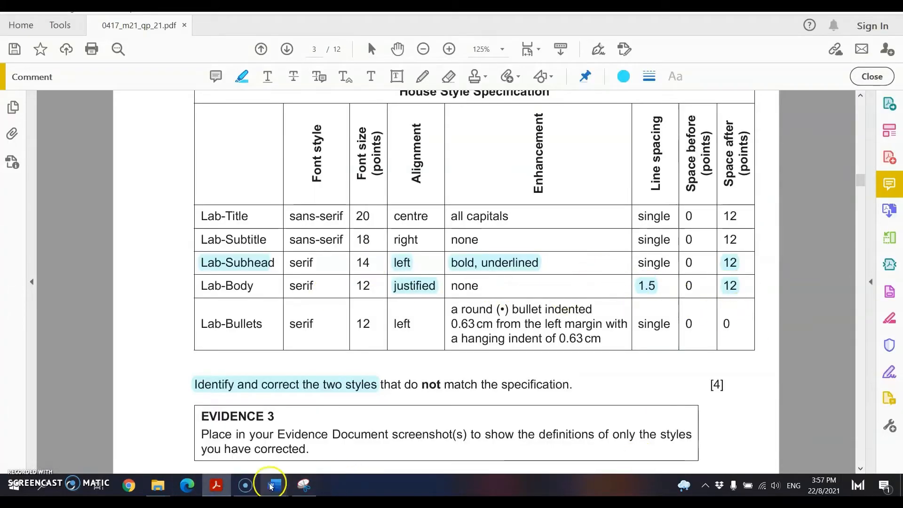
pyautogui.moveTo(276, 474)
pyautogui.click(306, 435)
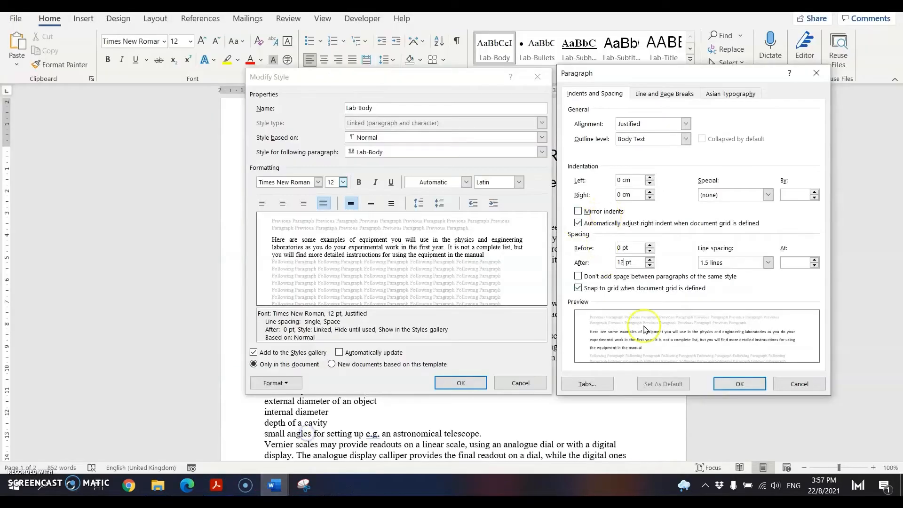
pyautogui.click(741, 386)
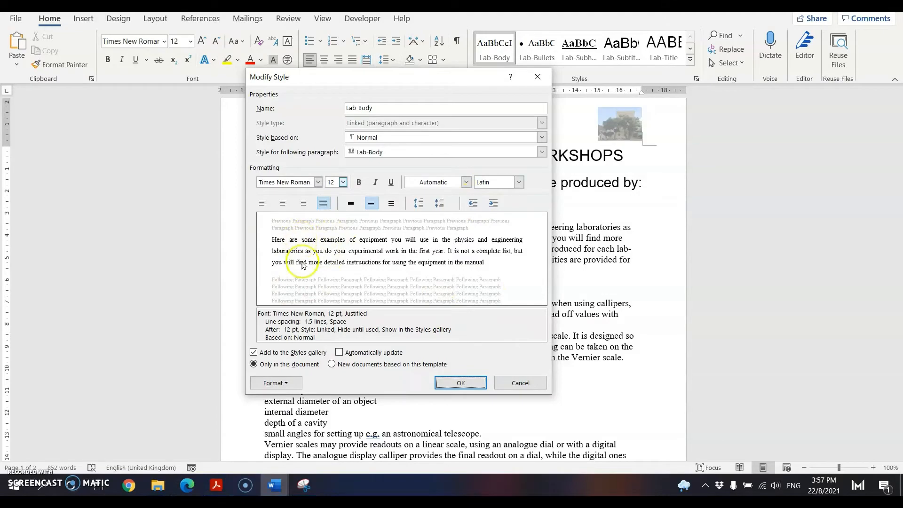
pyautogui.click(461, 382)
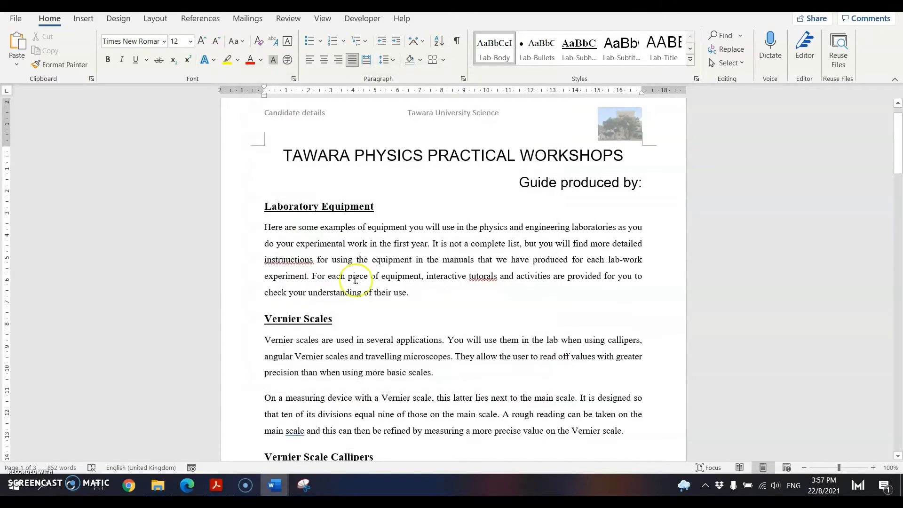
# Check the restyled body text throughout the document, and highlight the Lab-Body style name in the question paper's specification.
pyautogui.scroll(-10, 348, 395)
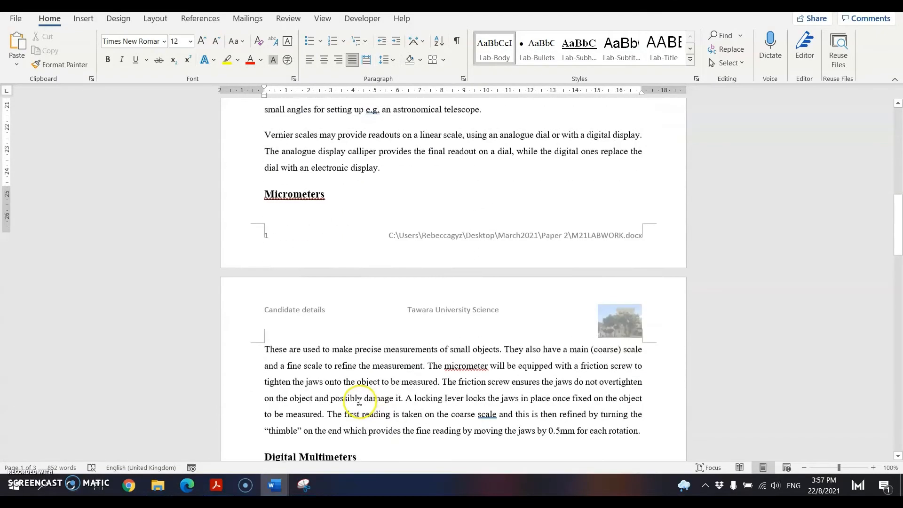
pyautogui.scroll(-15, 358, 400)
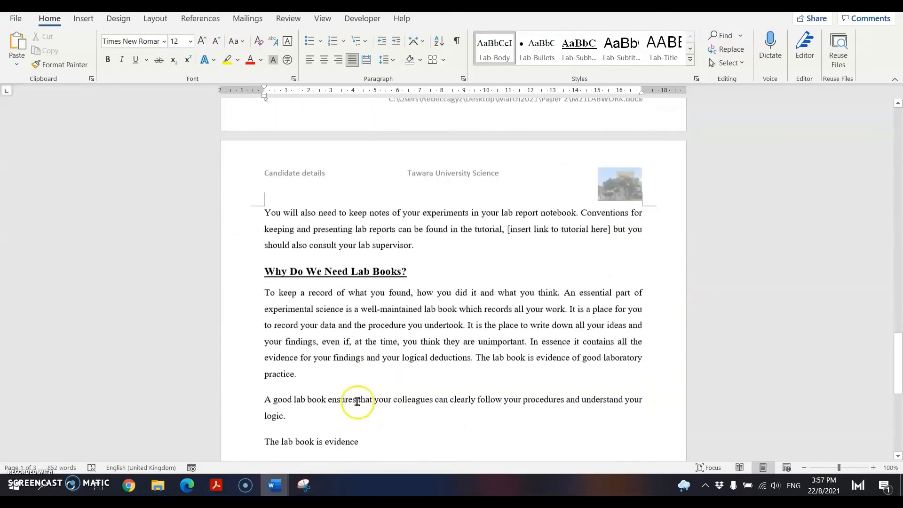
pyautogui.scroll(15, 357, 400)
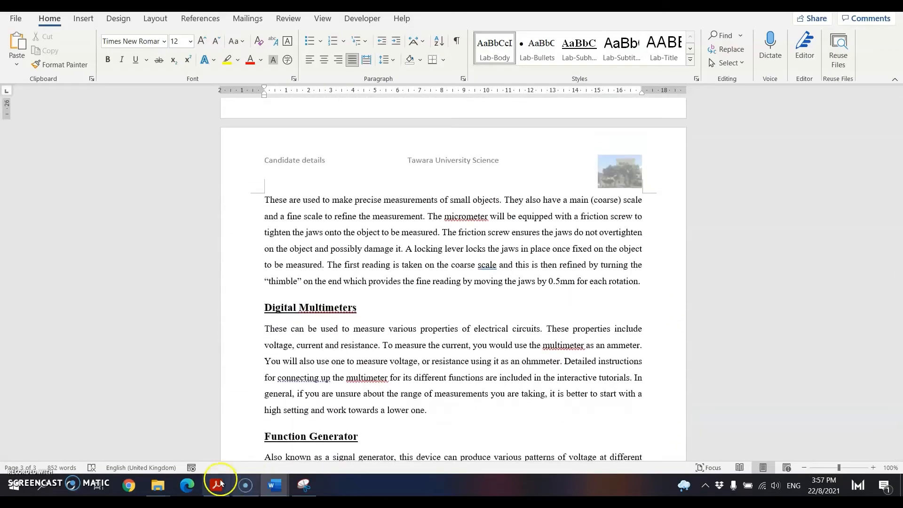
pyautogui.scroll(5, 464, 352)
pyautogui.hotkey('alt', 'Tab')
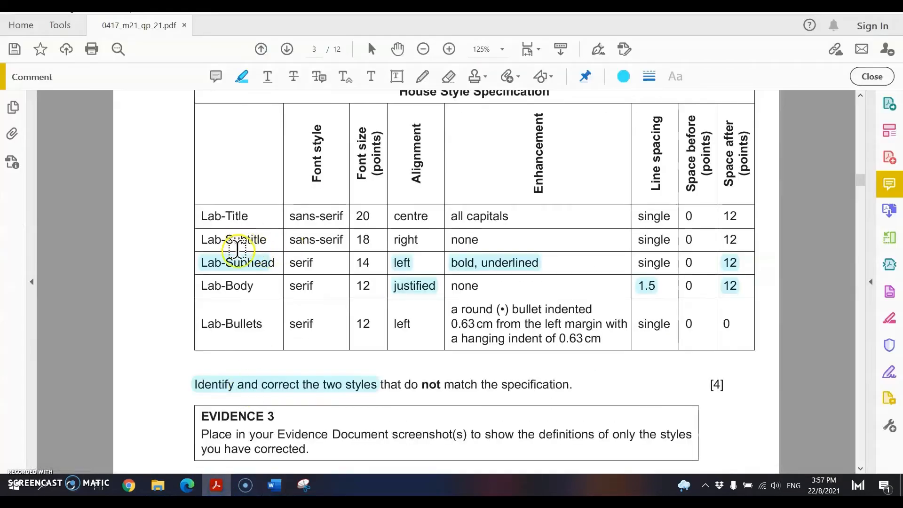
pyautogui.moveTo(202, 287); pyautogui.dragTo(252, 285)
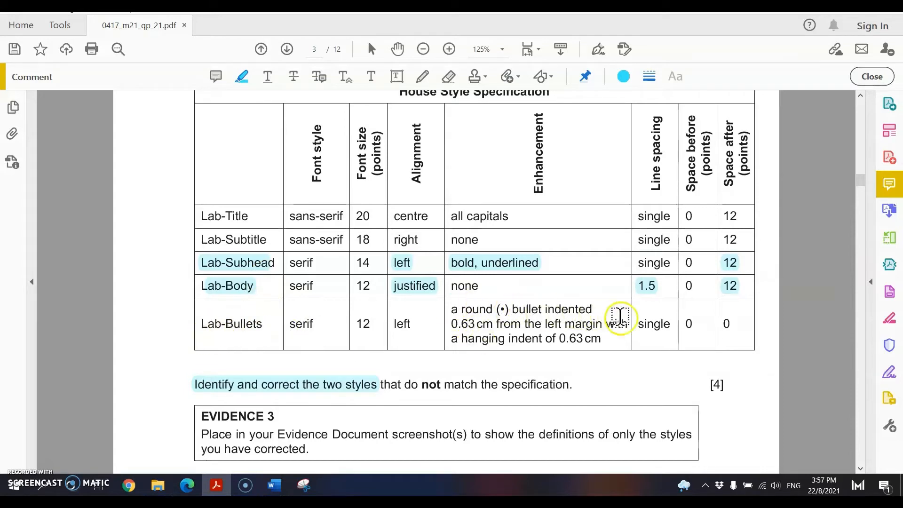
# Switch back to M21LABWORK in Word and examine the Lab-Bullets style's font, bullet, indent and spacing settings, leaving without editing them.
pyautogui.moveTo(274, 484)
pyautogui.click(316, 409)
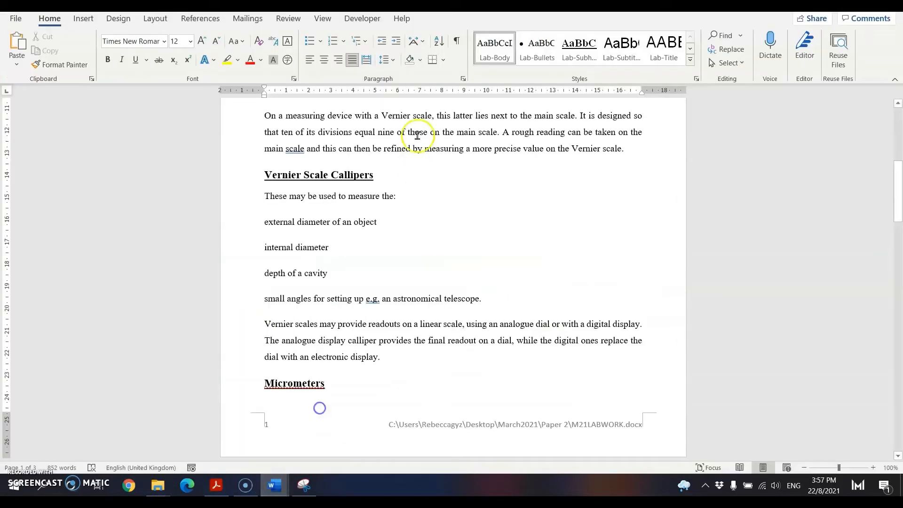
pyautogui.rightClick(540, 47)
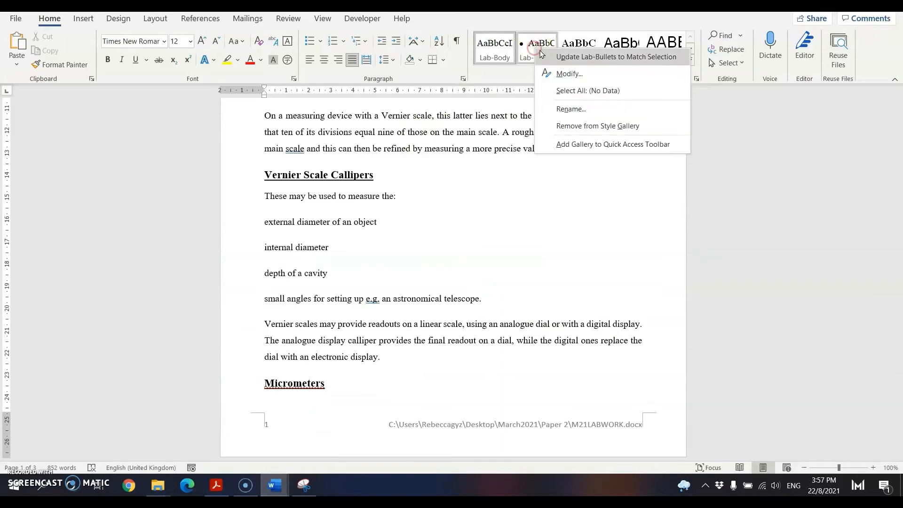
pyautogui.click(564, 74)
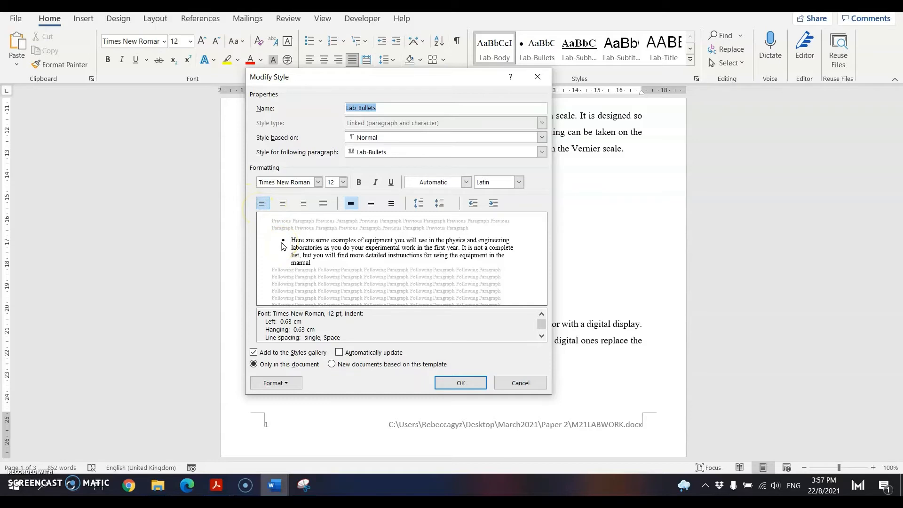
pyautogui.click(289, 384)
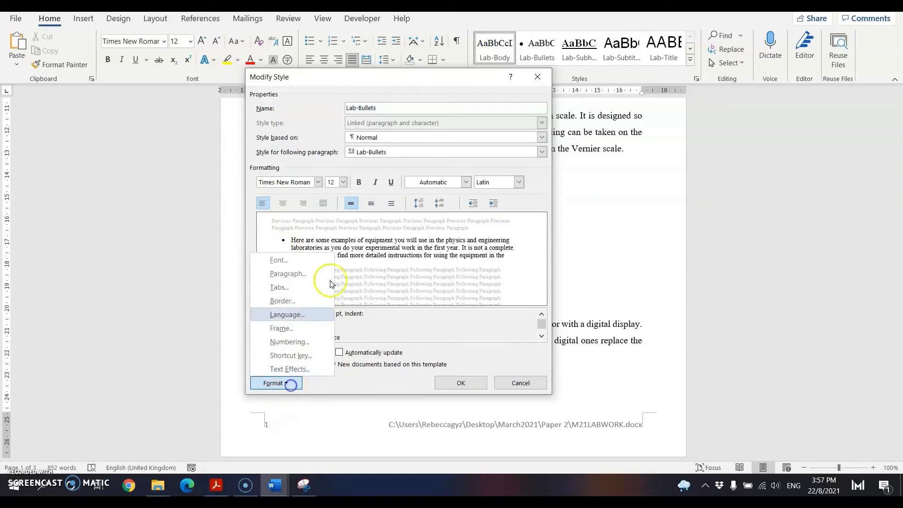
pyautogui.click(322, 279)
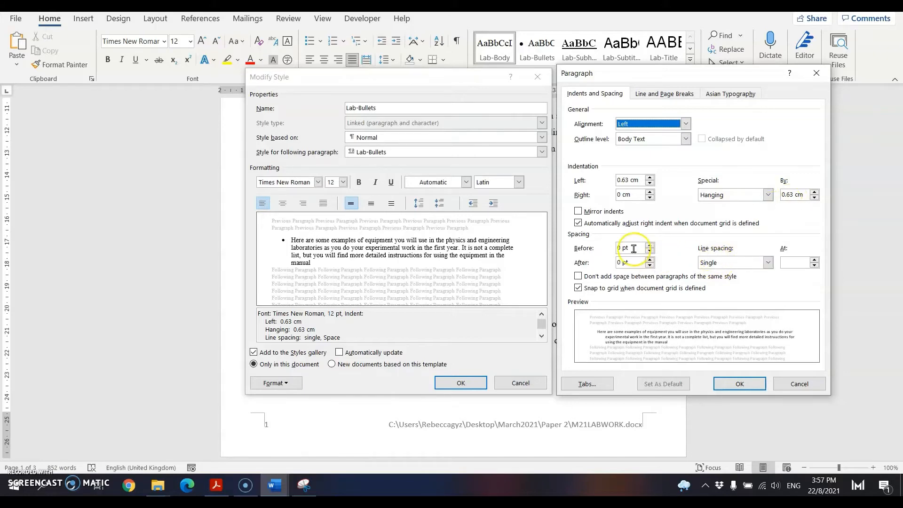
pyautogui.click(739, 383)
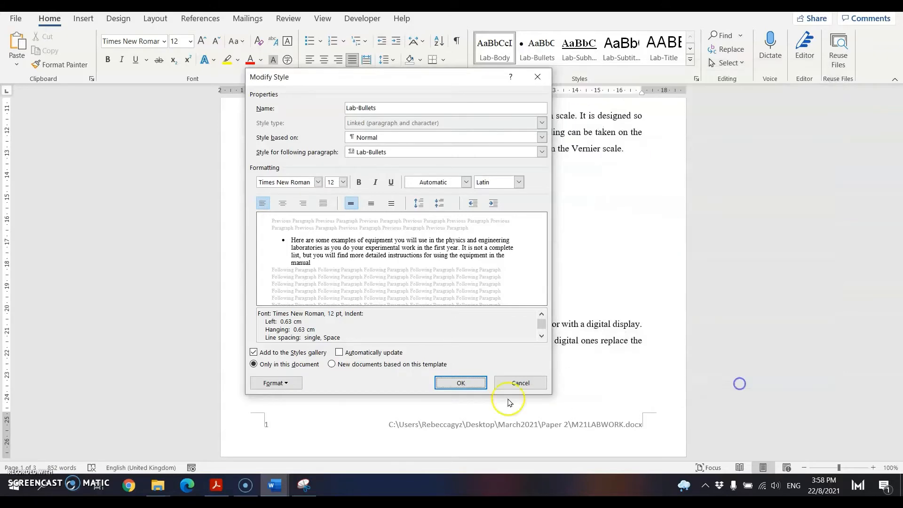
pyautogui.click(518, 383)
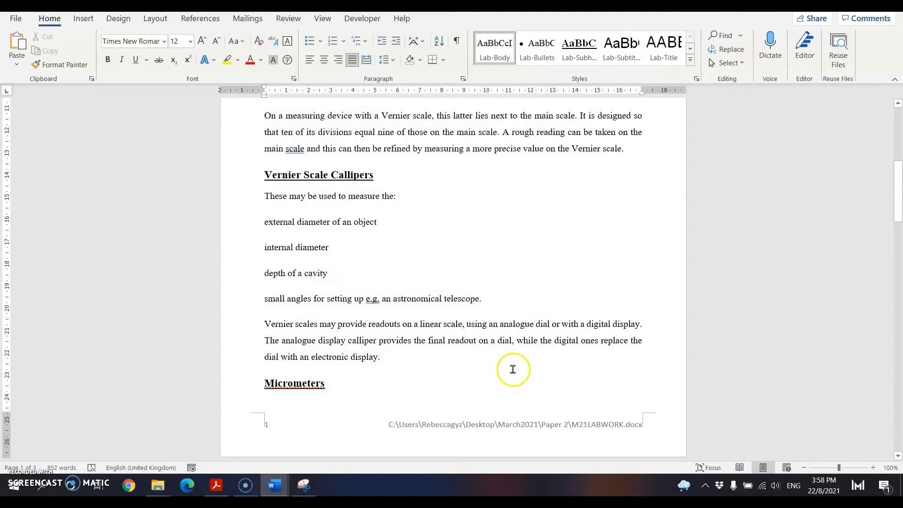
# Switch to the question paper and read the Evidence 3 screenshot instruction and the questions that follow it.
pyautogui.click(220, 487)
pyautogui.scroll(-5, 296, 261)
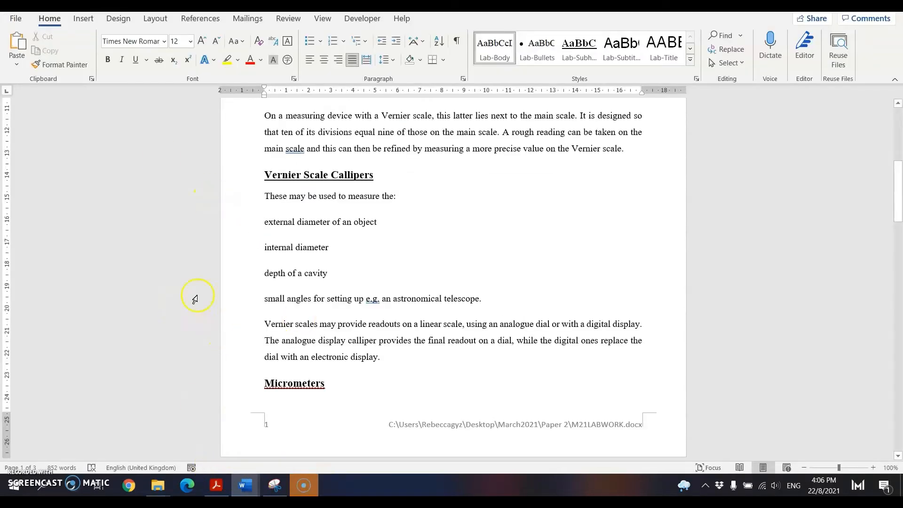
pyautogui.click(216, 484)
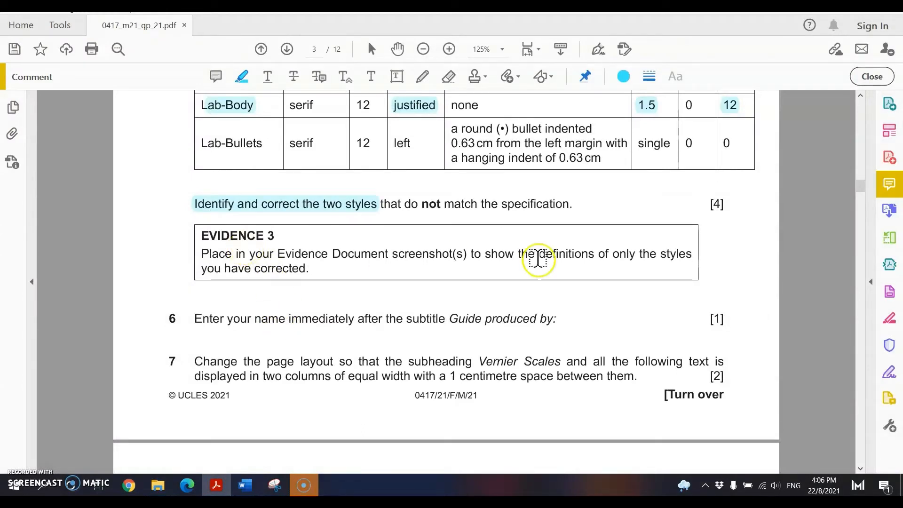
# Switch to M21LABWORK in Word and display the Lab-Subhead style's definition and paragraph settings side by side.
pyautogui.moveTo(284, 484)
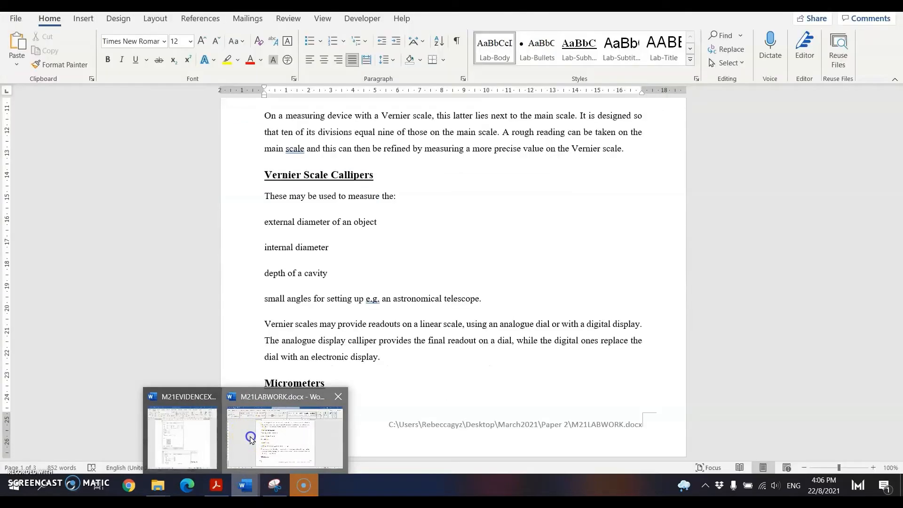
pyautogui.click(249, 435)
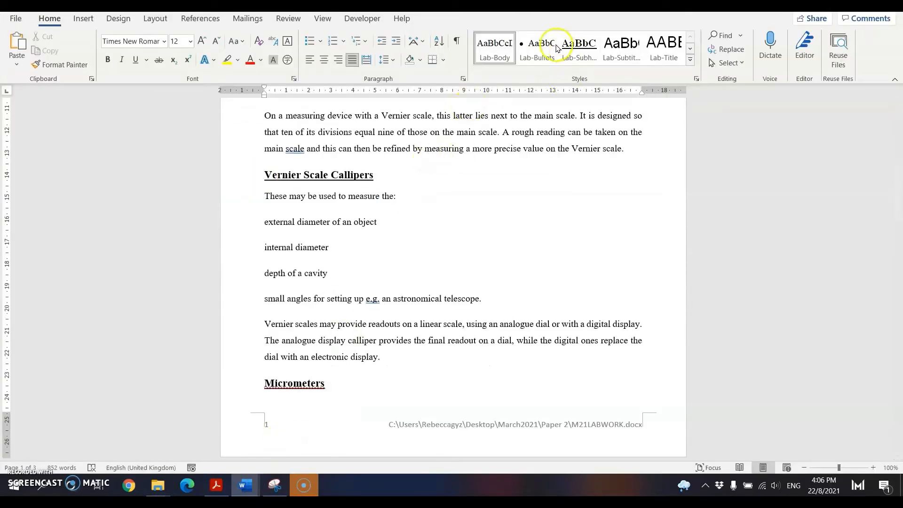
pyautogui.rightClick(573, 62)
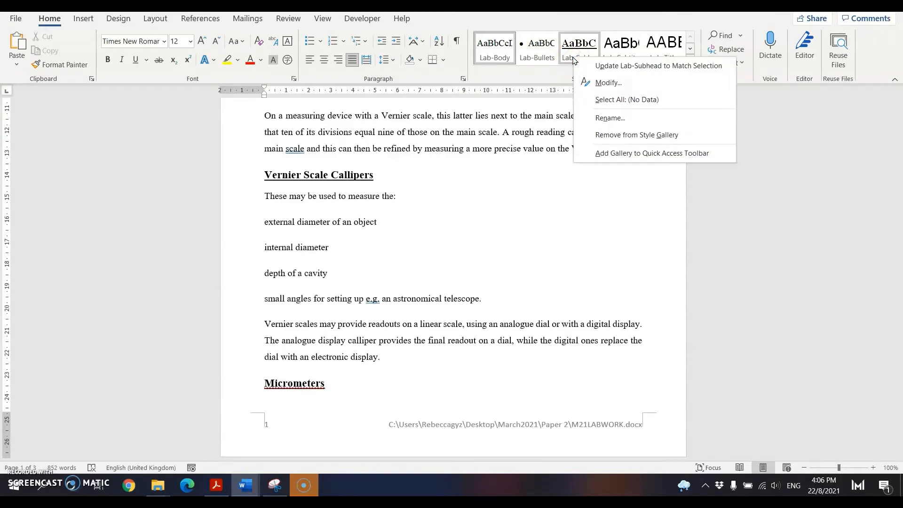
pyautogui.click(588, 82)
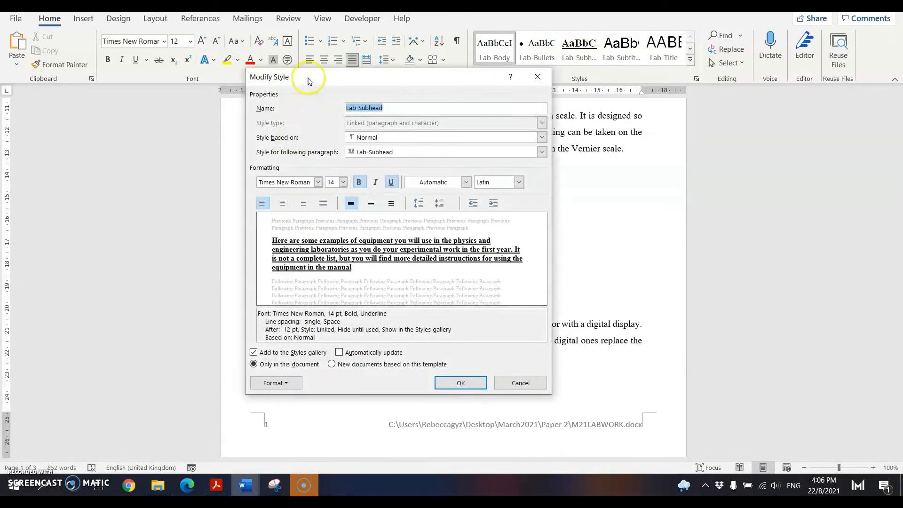
pyautogui.moveTo(310, 81); pyautogui.dragTo(239, 63)
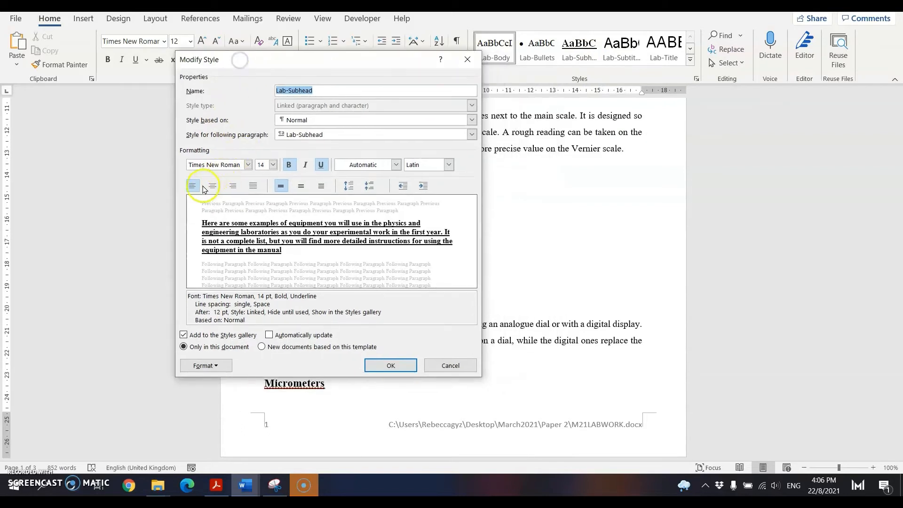
pyautogui.click(217, 371)
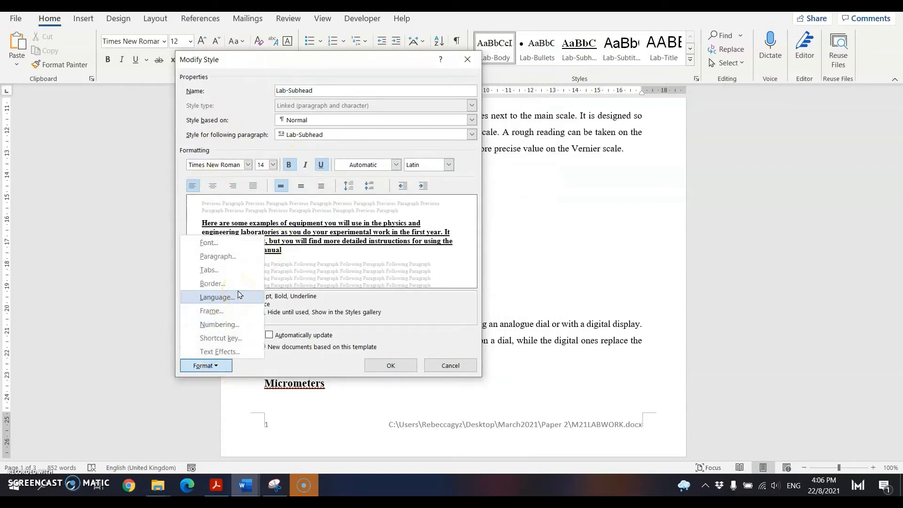
pyautogui.click(237, 255)
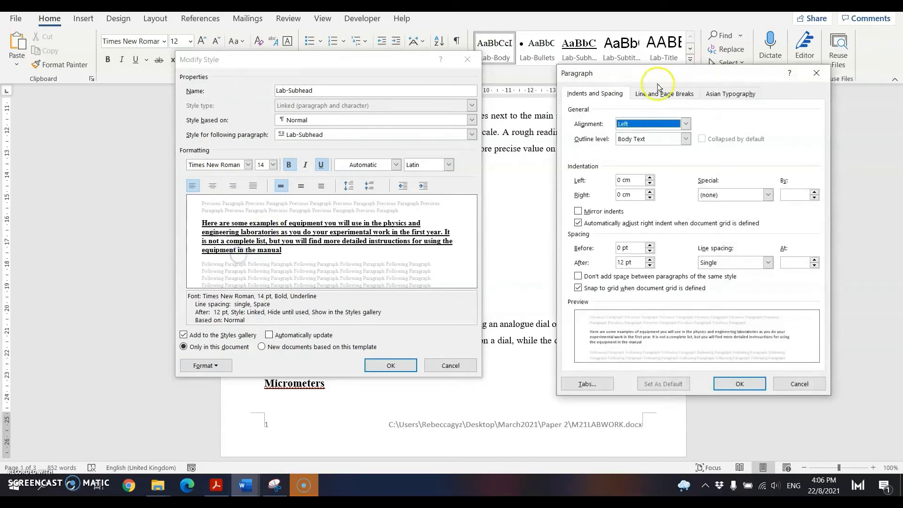
pyautogui.moveTo(654, 73); pyautogui.dragTo(583, 58)
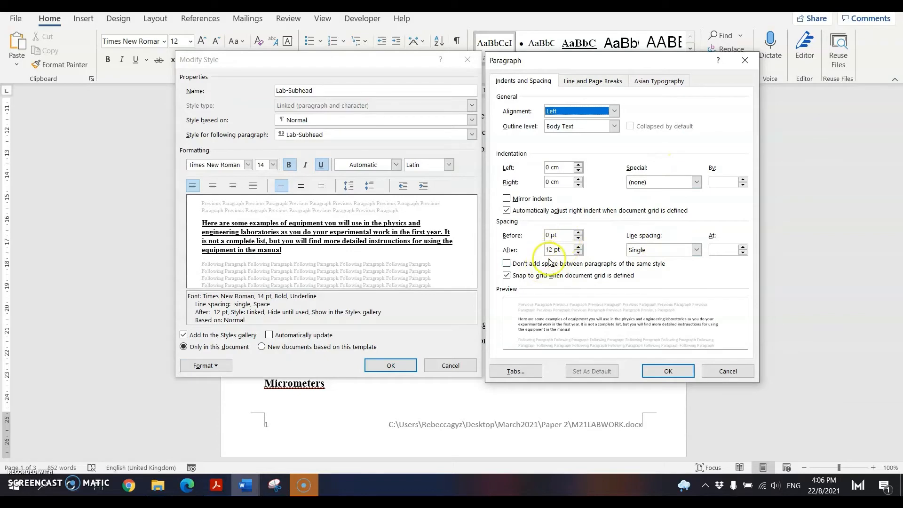
pyautogui.moveTo(494, 57); pyautogui.dragTo(496, 55)
# Capture both Lab-Subhead settings windows in one new Snipping Tool snip, and close the style settings in Word.
pyautogui.click(273, 482)
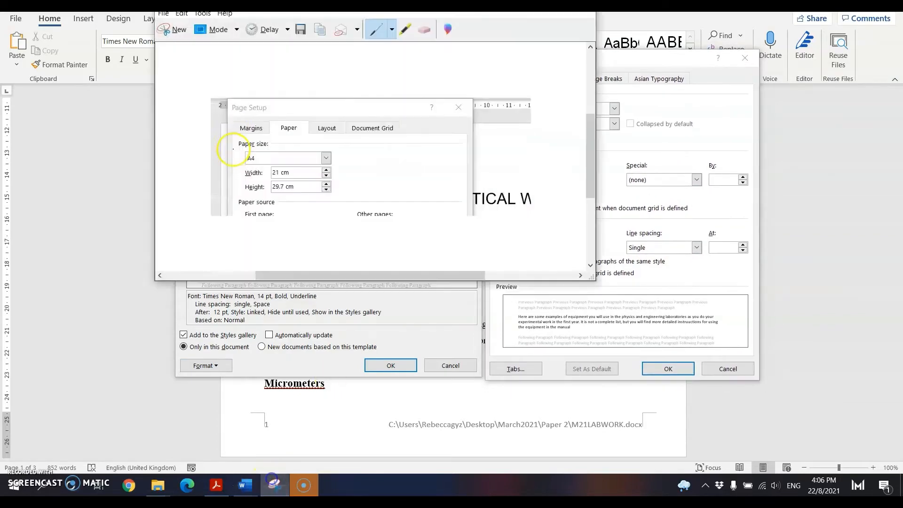
pyautogui.click(182, 28)
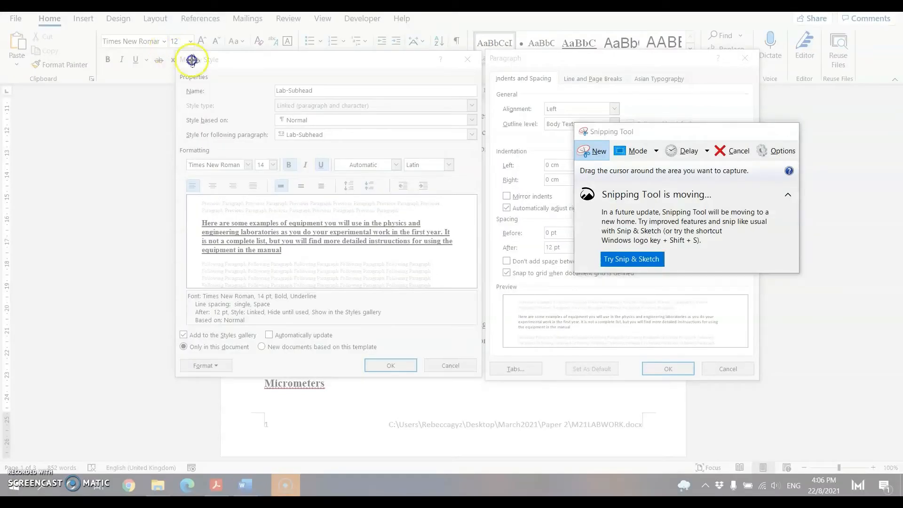
pyautogui.moveTo(166, 47); pyautogui.dragTo(775, 386)
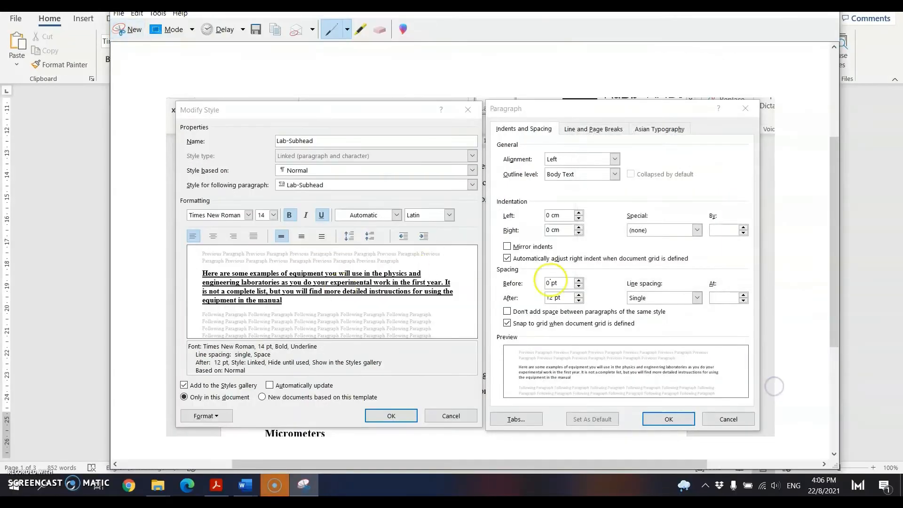
pyautogui.click(62, 222)
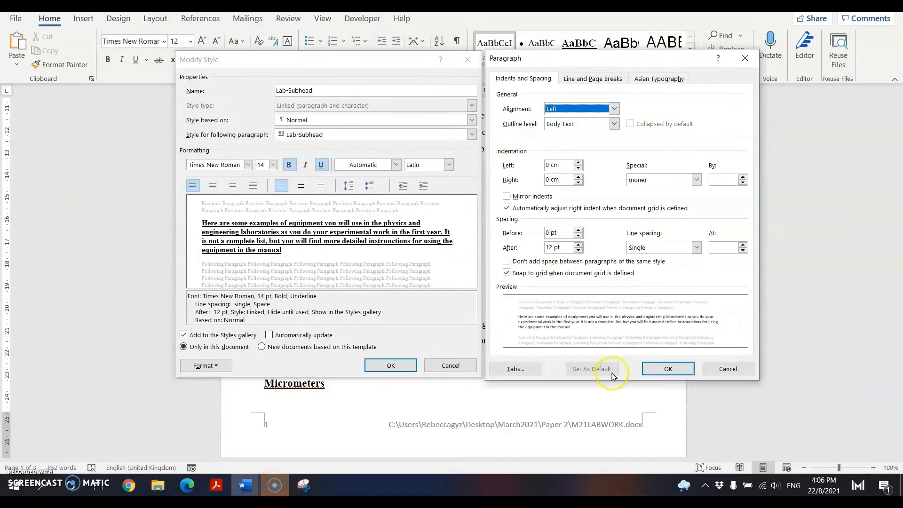
pyautogui.click(659, 367)
pyautogui.click(395, 365)
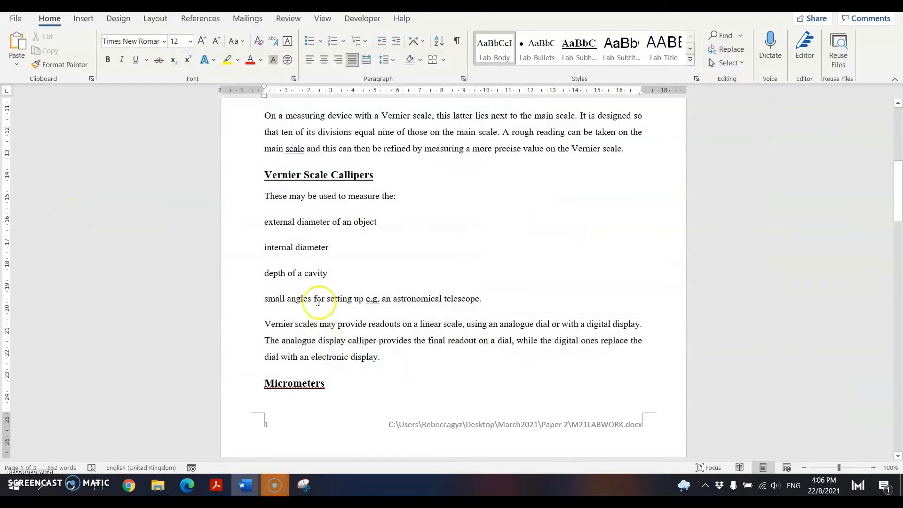
# Switch to the evidence document and paste the Lab-Subhead screenshot under the Evidence 3 heading.
pyautogui.moveTo(243, 489)
pyautogui.click(198, 409)
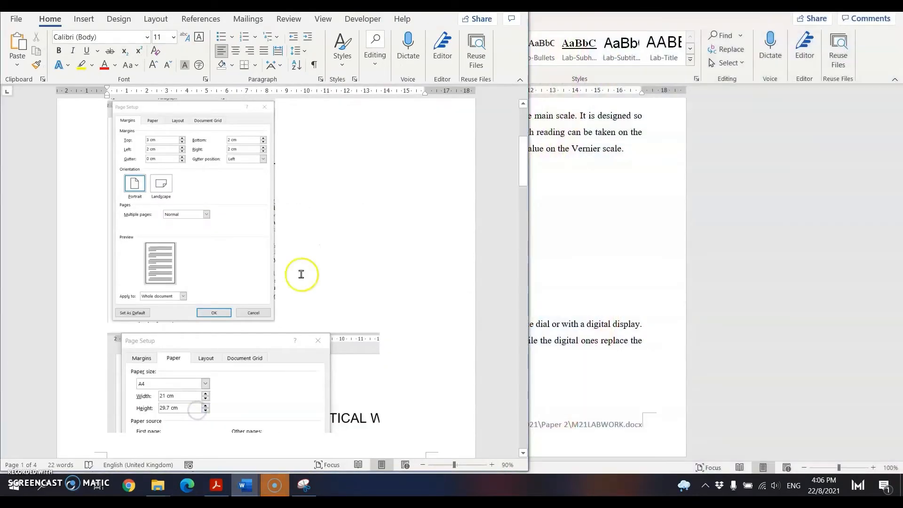
pyautogui.scroll(-3, 305, 268)
pyautogui.scroll(-8, 314, 264)
pyautogui.scroll(3, 302, 296)
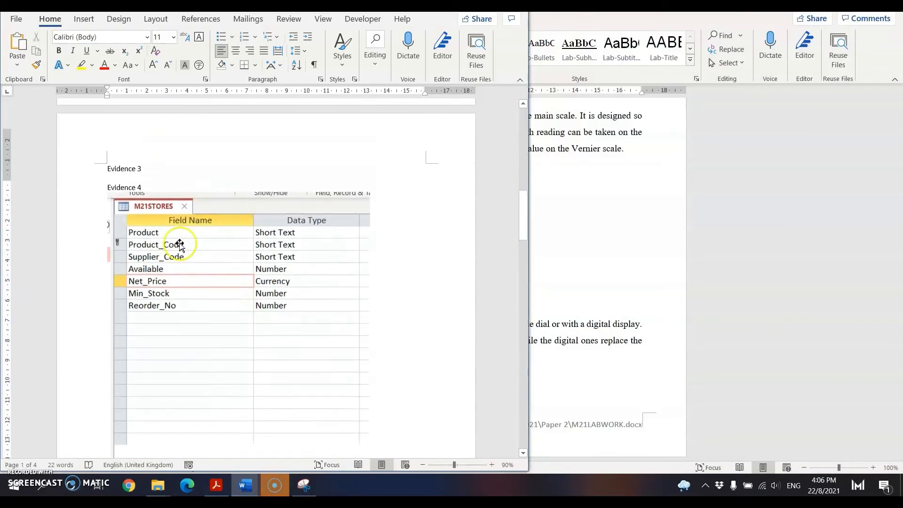
pyautogui.click(133, 194)
pyautogui.hotkey('ctrl', 'v')
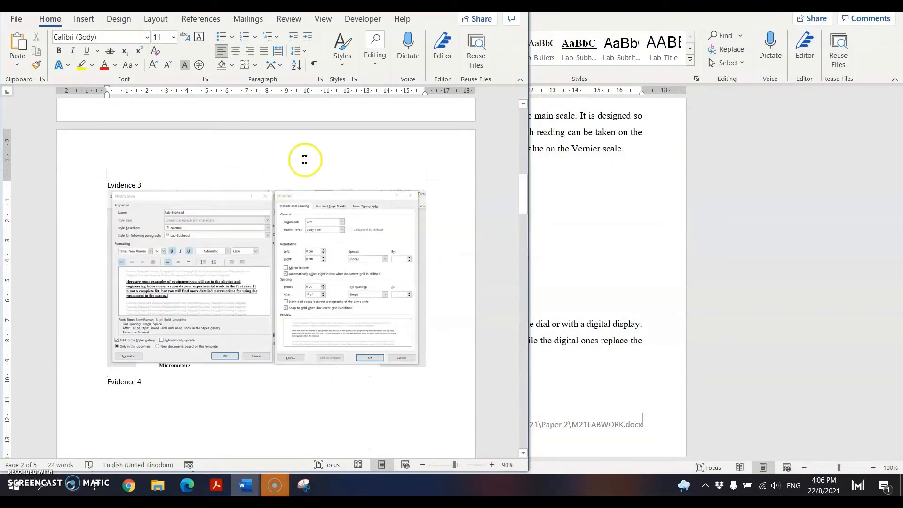
# Check the corrected styles in the question paper, and display Lab-Body's definition and paragraph settings side by side in M21LABWORK.
pyautogui.click(655, 205)
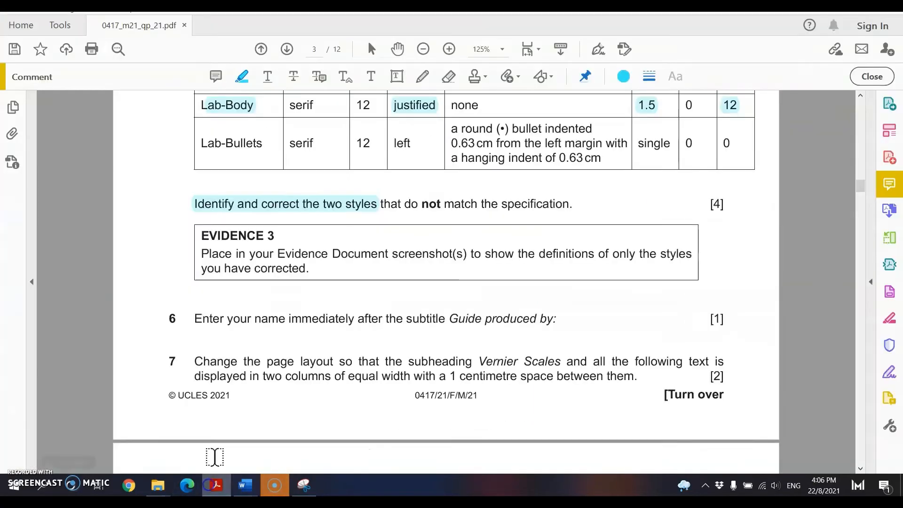
pyautogui.click(217, 484)
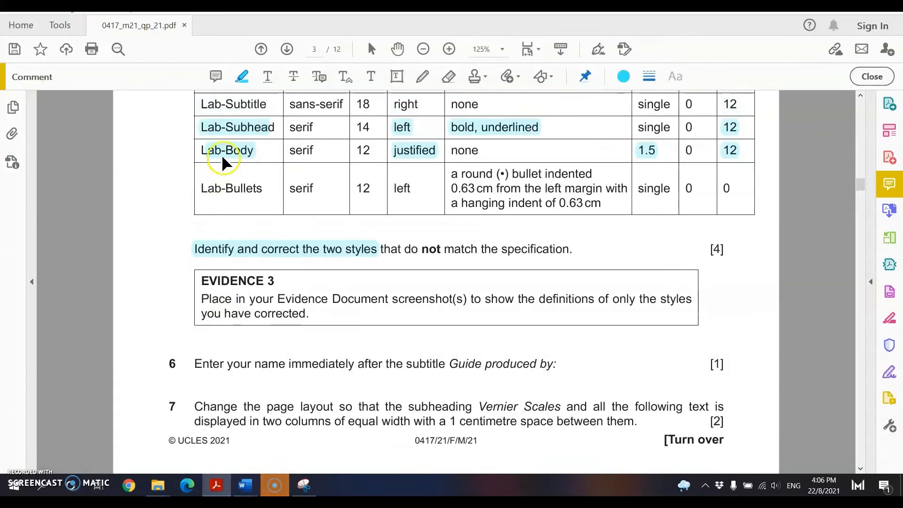
pyautogui.click(245, 485)
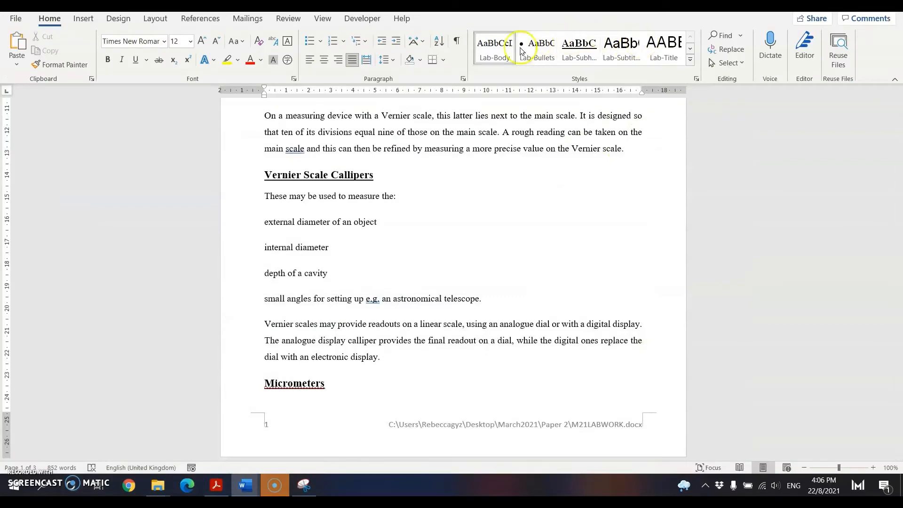
pyautogui.rightClick(499, 57)
pyautogui.click(528, 81)
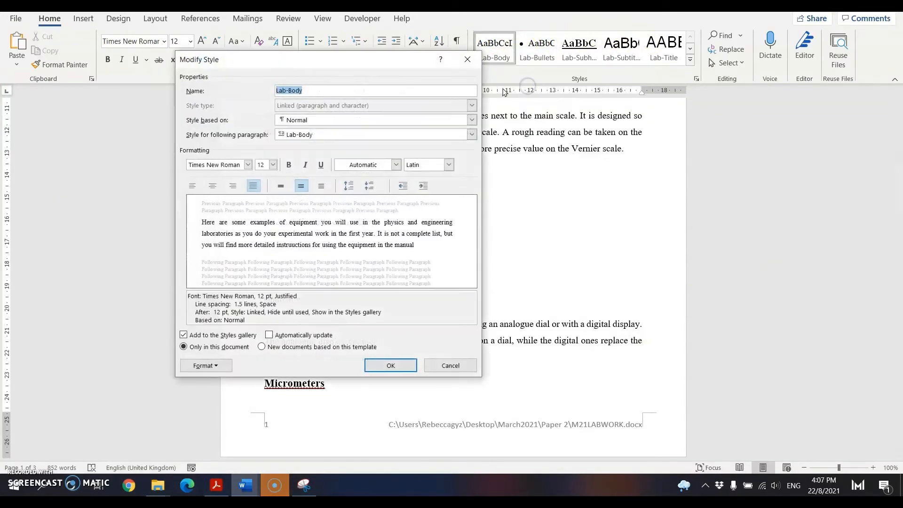
pyautogui.moveTo(347, 58); pyautogui.dragTo(337, 60)
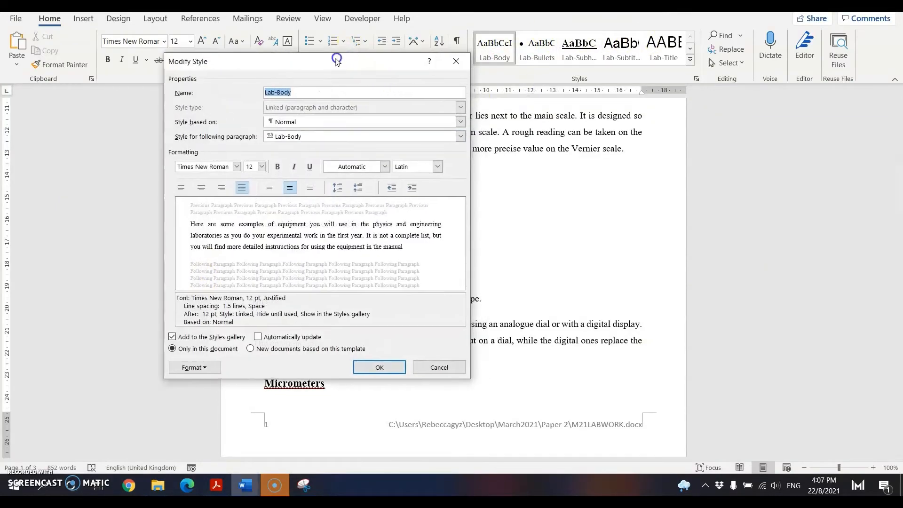
pyautogui.click(183, 371)
pyautogui.click(217, 258)
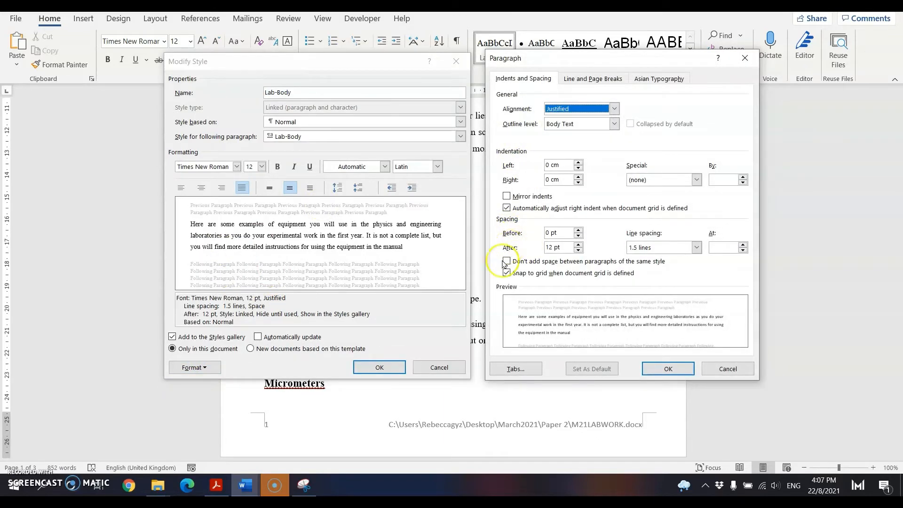
# Capture both Lab-Body settings windows in one new Snipping Tool snip, and leave the style settings without changes.
pyautogui.click(302, 484)
pyautogui.click(127, 32)
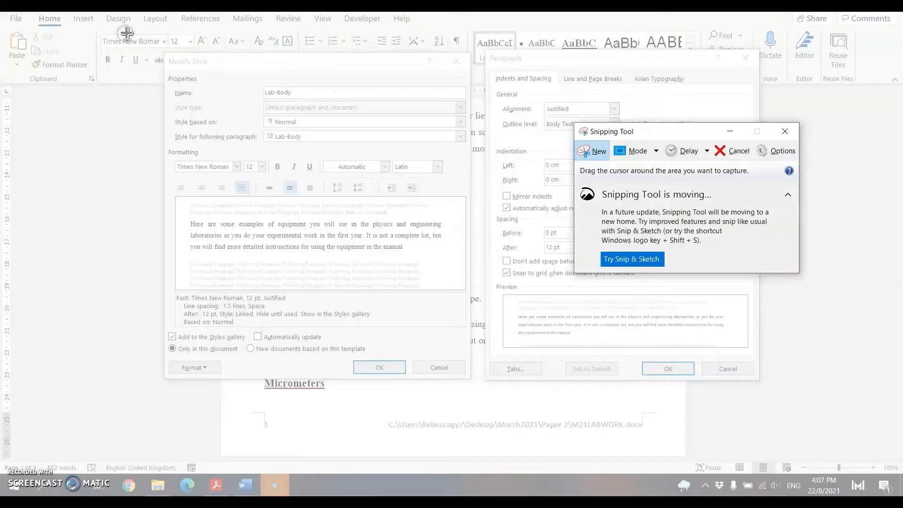
pyautogui.moveTo(147, 46); pyautogui.dragTo(775, 388)
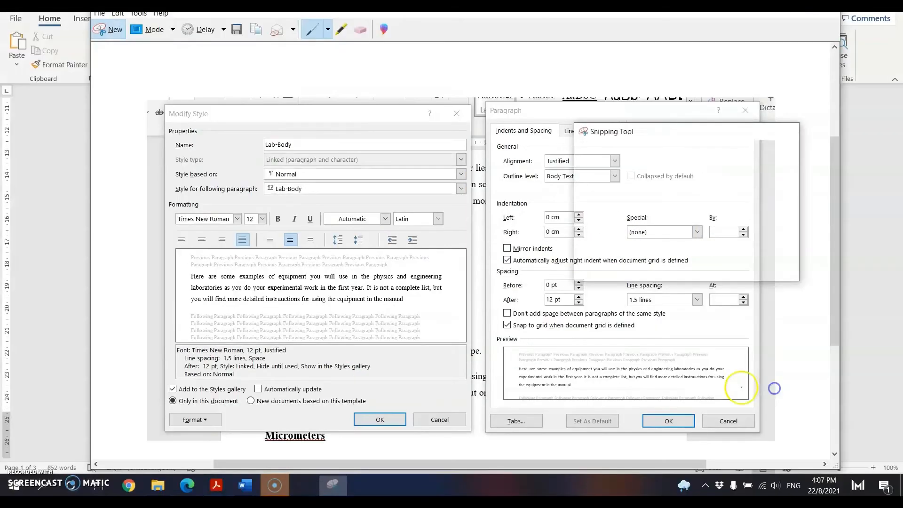
pyautogui.click(87, 195)
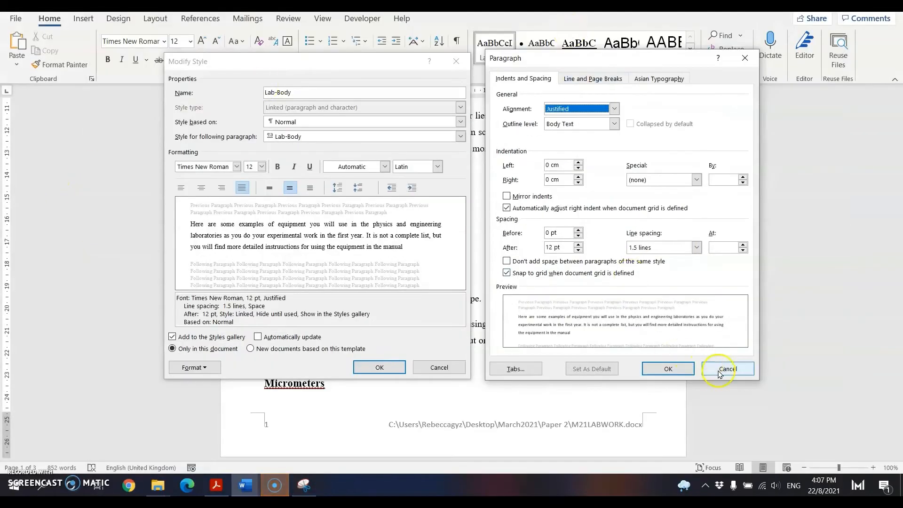
pyautogui.click(721, 369)
pyautogui.click(438, 367)
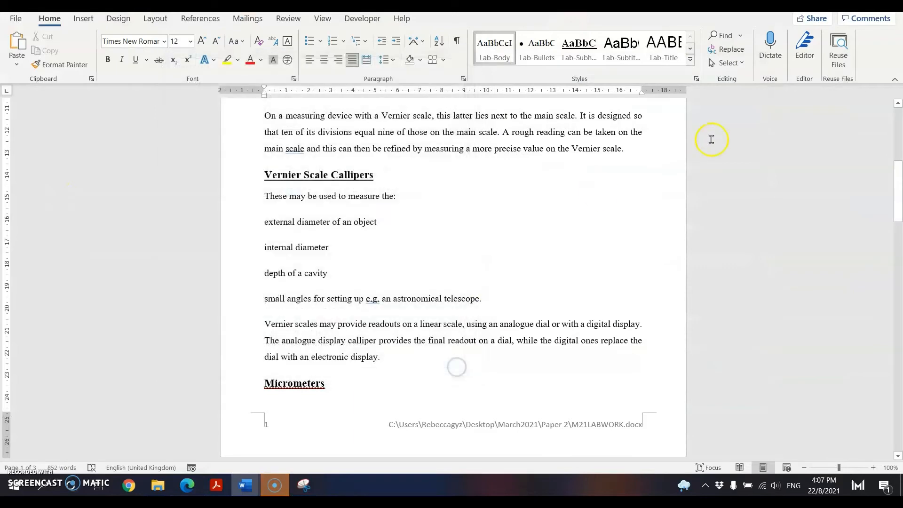
# Paste the Lab-Body screenshot below the Lab-Subhead one under Evidence 3 in the evidence document, and check both images.
pyautogui.click(243, 483)
pyautogui.click(178, 435)
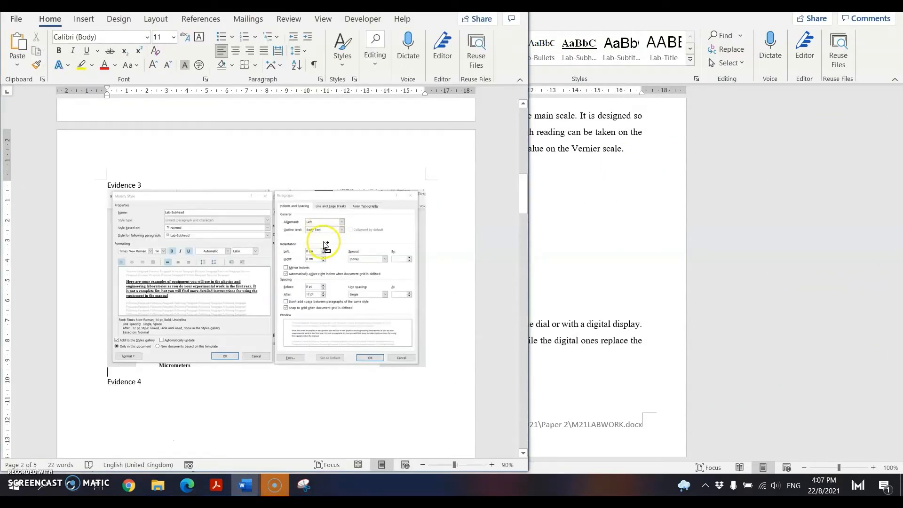
pyautogui.hotkey('ctrl', 'v')
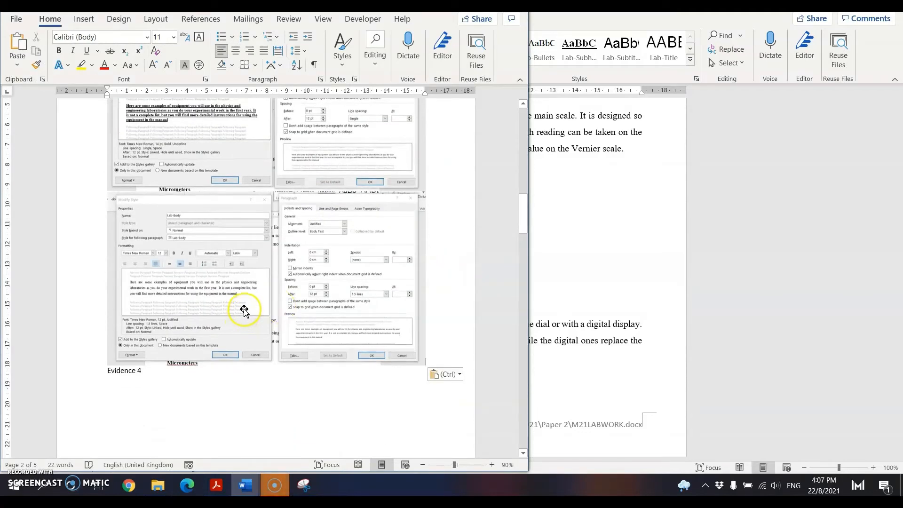
pyautogui.scroll(3, 291, 303)
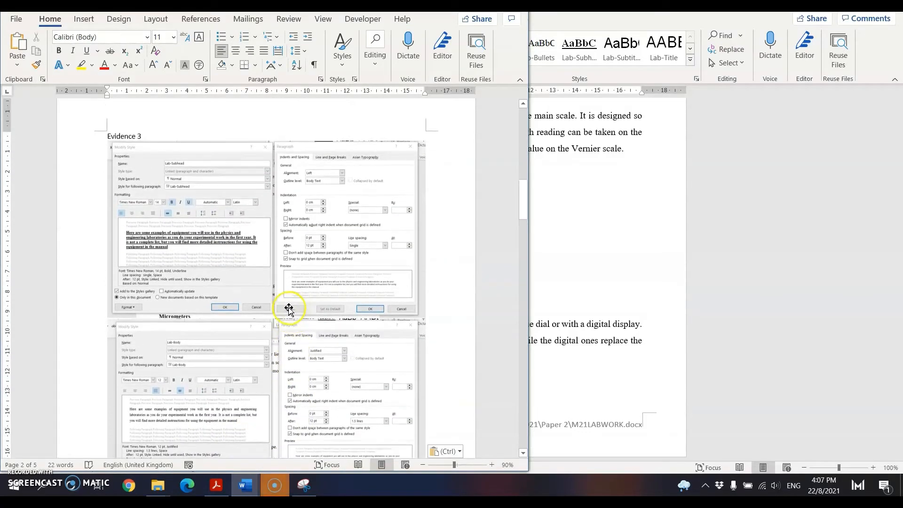
# Read question 6 in the question paper, and add the placeholder "Full Name" after the subtitle "Guide produced by:" in M21LABWORK.
pyautogui.click(216, 484)
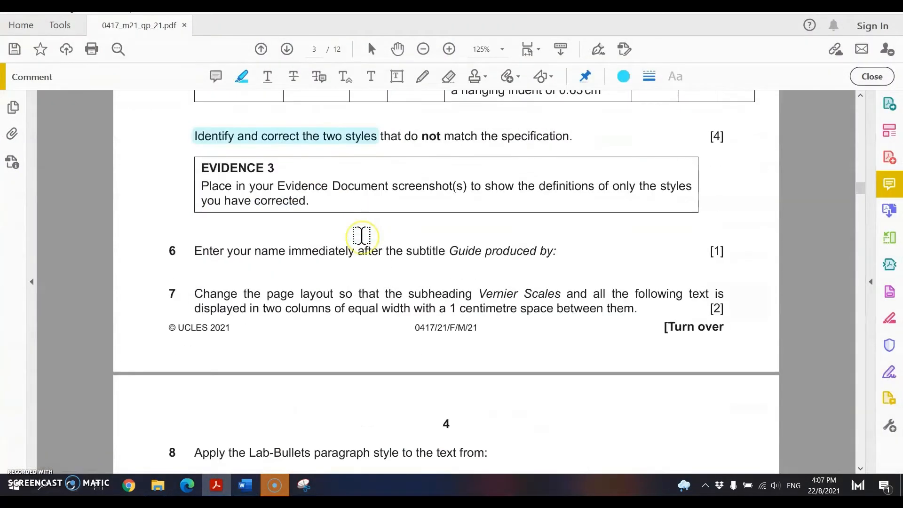
pyautogui.scroll(-3, 361, 235)
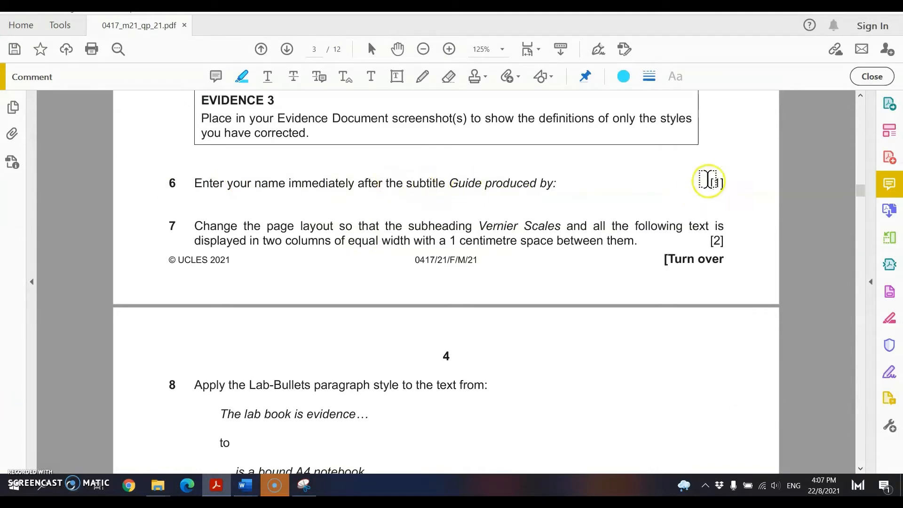
pyautogui.moveTo(245, 485)
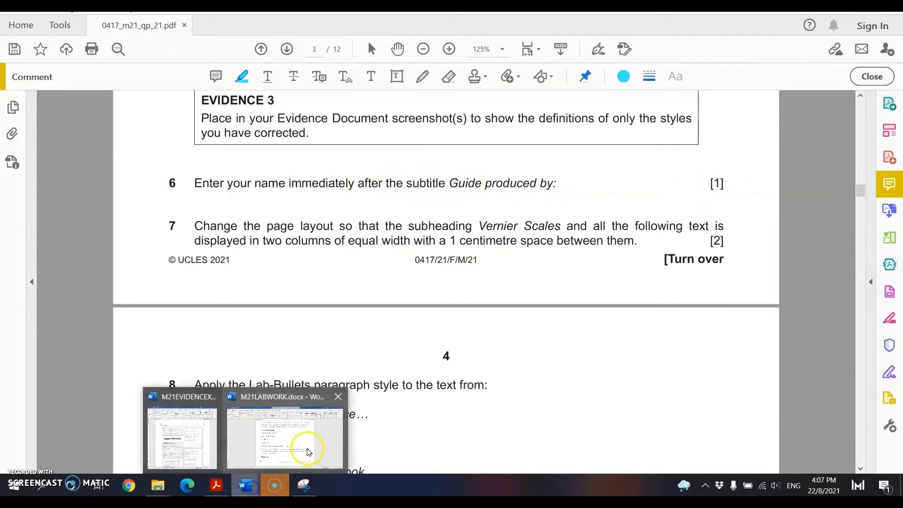
pyautogui.click(306, 446)
pyautogui.scroll(10, 540, 265)
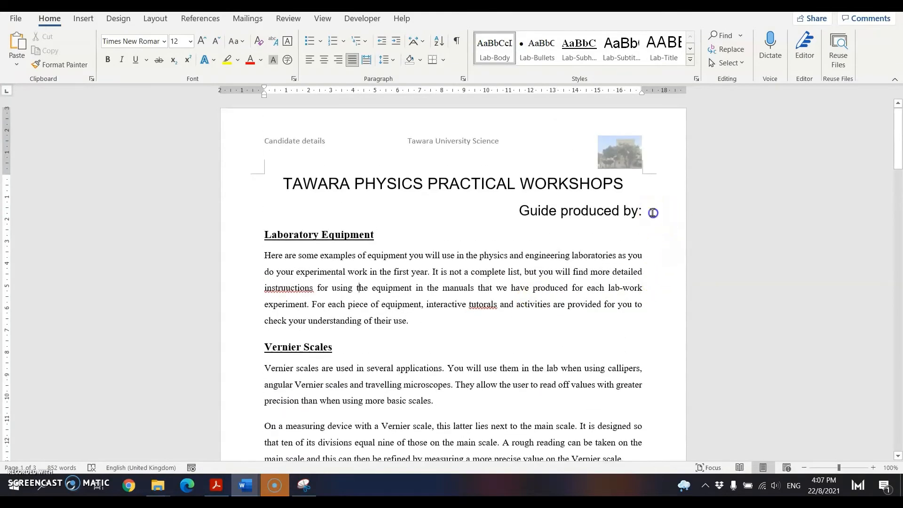
pyautogui.click(653, 213)
pyautogui.write('Full Name')
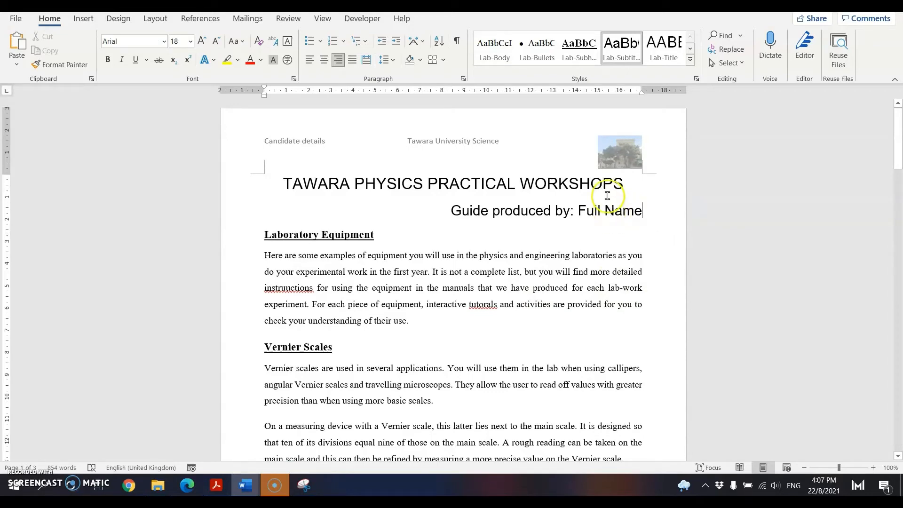
pyautogui.moveTo(234, 480)
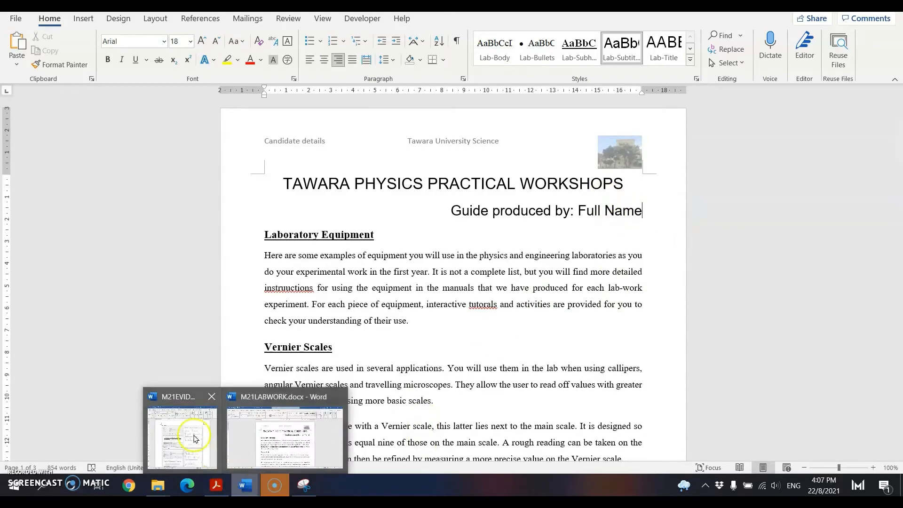
# In the question paper, highlight question 7's key phrases on page layout, Vernier Scales, all the following text, two columns of equal width and 1 centimetre space.
pyautogui.click(215, 484)
pyautogui.scroll(-1, 329, 235)
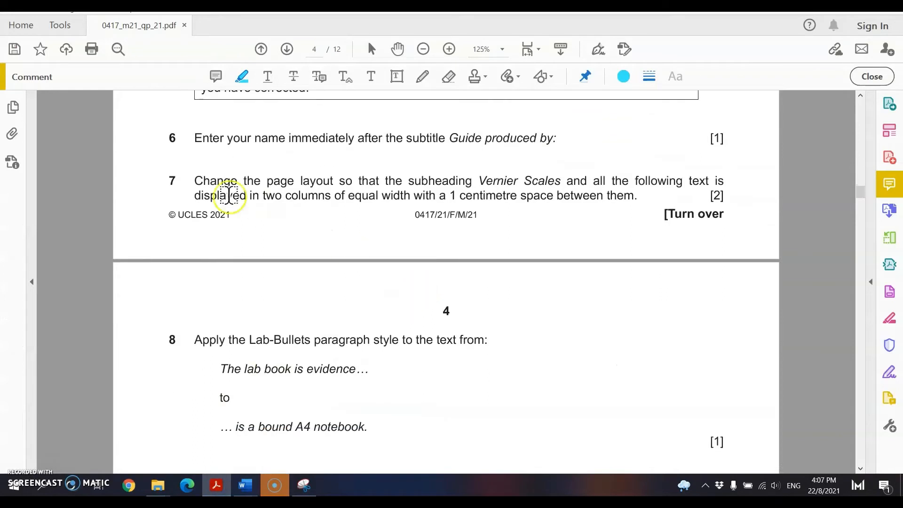
pyautogui.moveTo(262, 182); pyautogui.dragTo(333, 182)
pyautogui.click(281, 183)
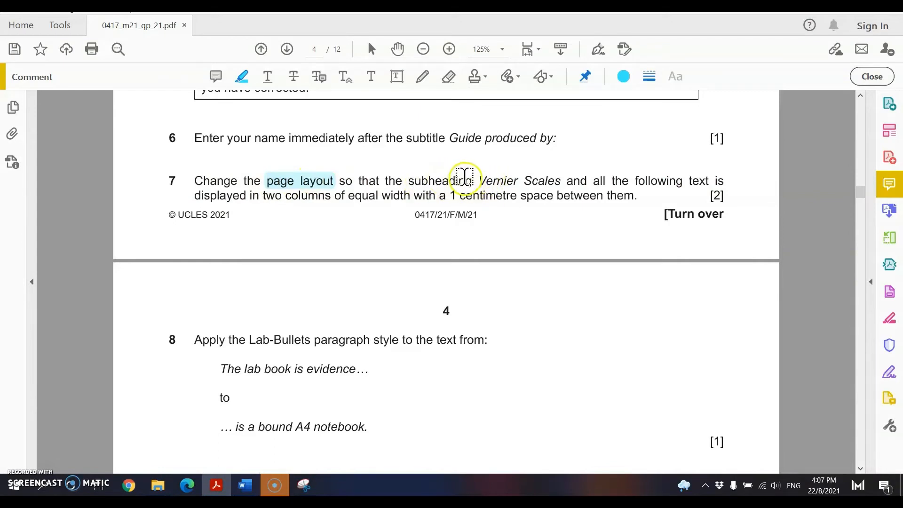
pyautogui.moveTo(472, 180); pyautogui.dragTo(708, 181)
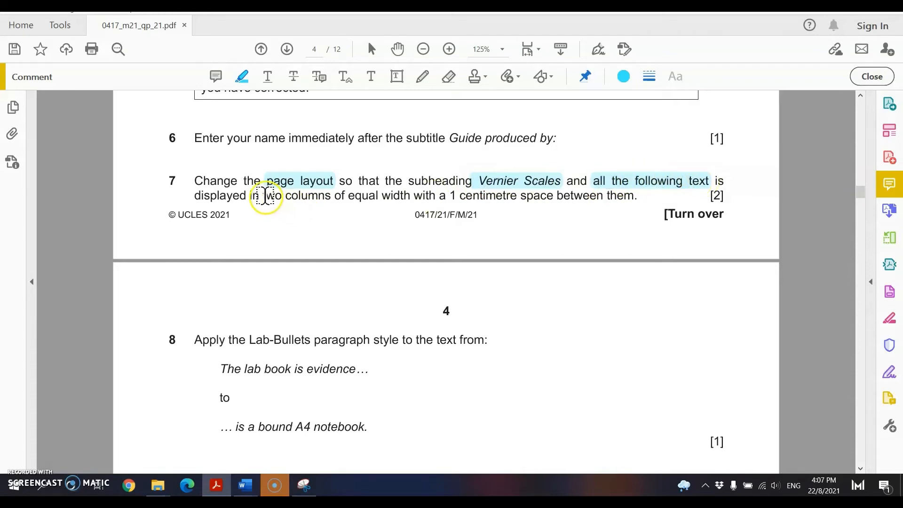
pyautogui.moveTo(262, 195); pyautogui.dragTo(553, 197)
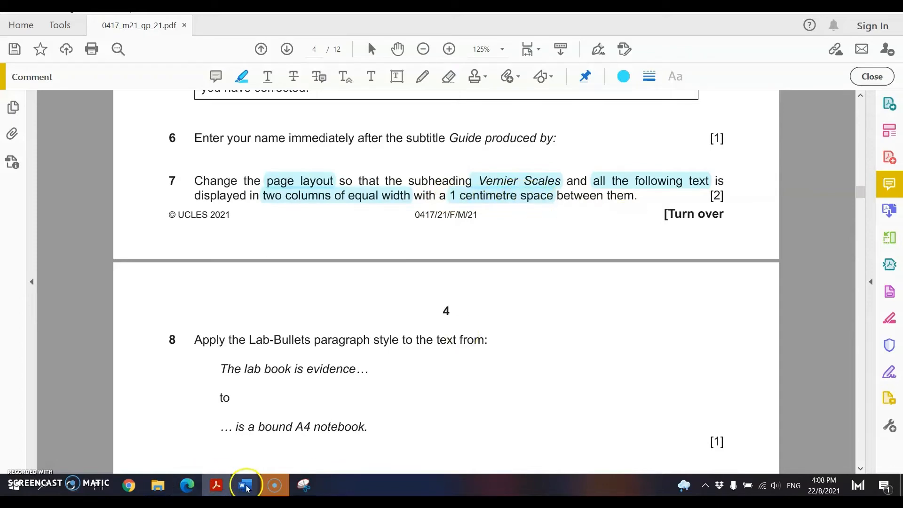
# In M21LABWORK, lay out the text from the Vernier Scales subheading to the document's end in two equal-width columns with 1 cm spacing.
pyautogui.moveTo(245, 484)
pyautogui.click(263, 425)
pyautogui.scroll(-3, 358, 285)
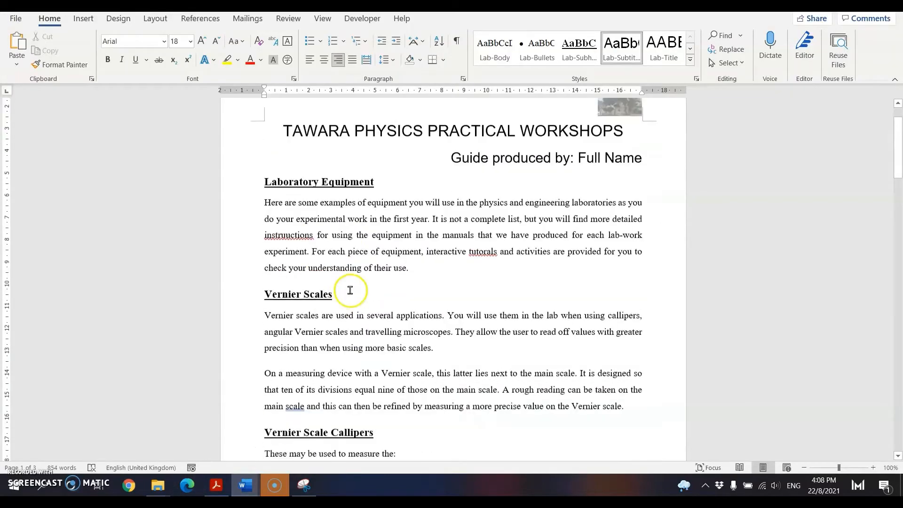
pyautogui.moveTo(262, 207); pyautogui.dragTo(630, 203)
pyautogui.scroll(-12, 345, 256)
pyautogui.scroll(-10, 344, 284)
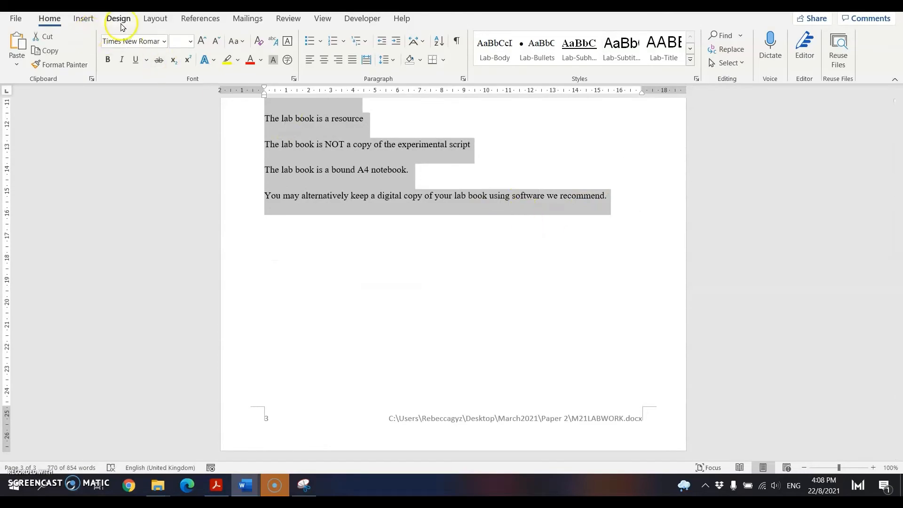
pyautogui.click(156, 18)
pyautogui.scroll(15, 423, 315)
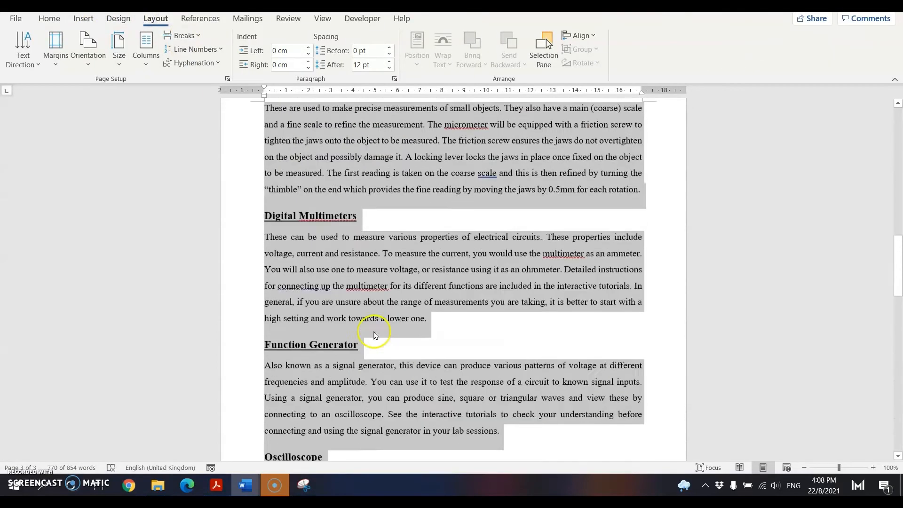
pyautogui.scroll(15, 374, 335)
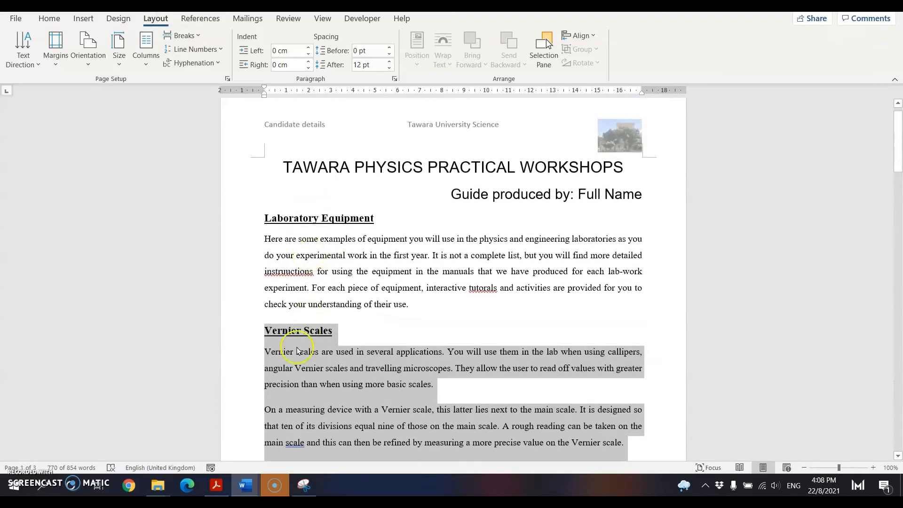
pyautogui.click(136, 64)
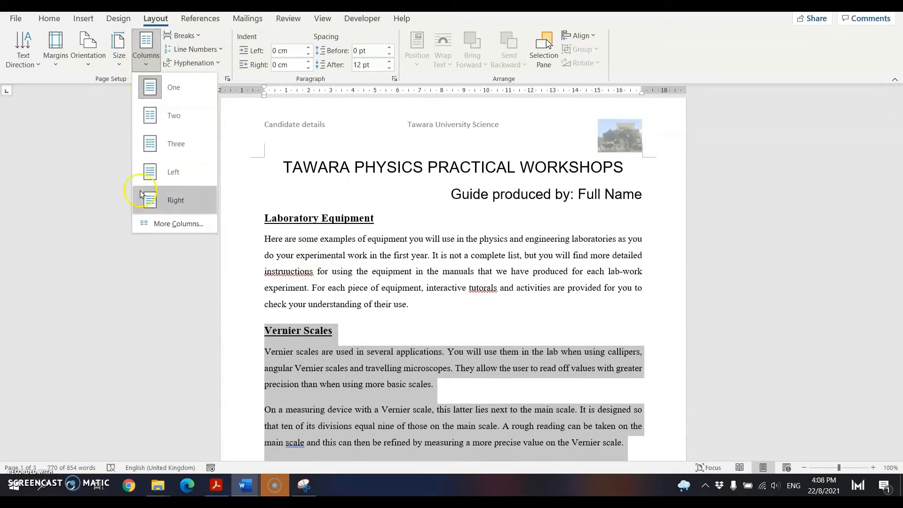
pyautogui.click(145, 228)
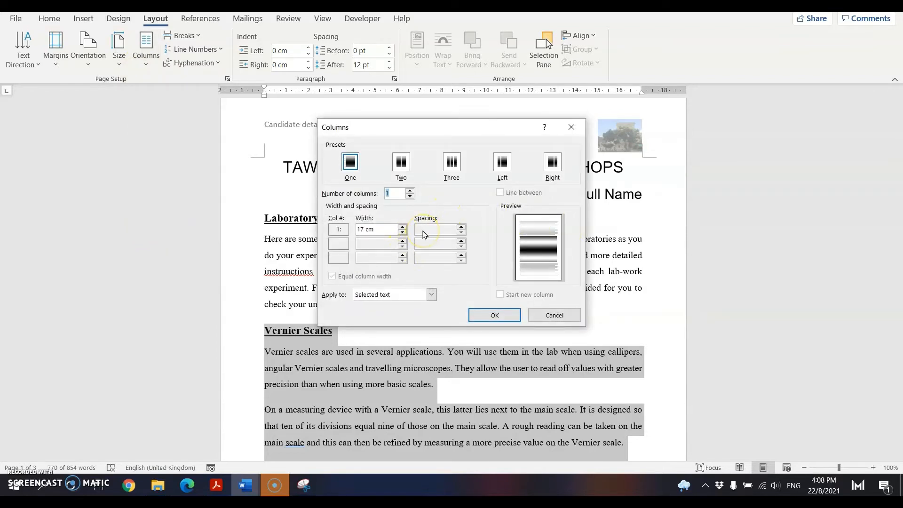
pyautogui.click(401, 163)
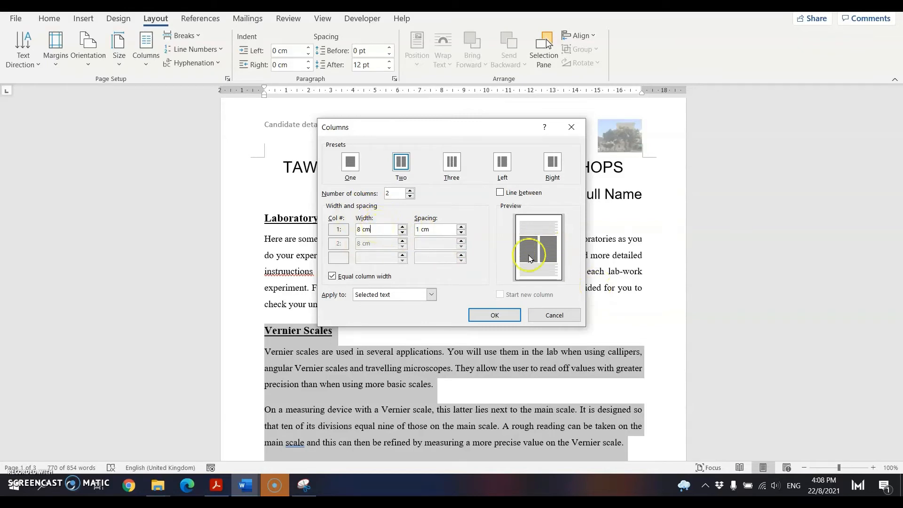
pyautogui.click(488, 316)
pyautogui.scroll(-15, 452, 302)
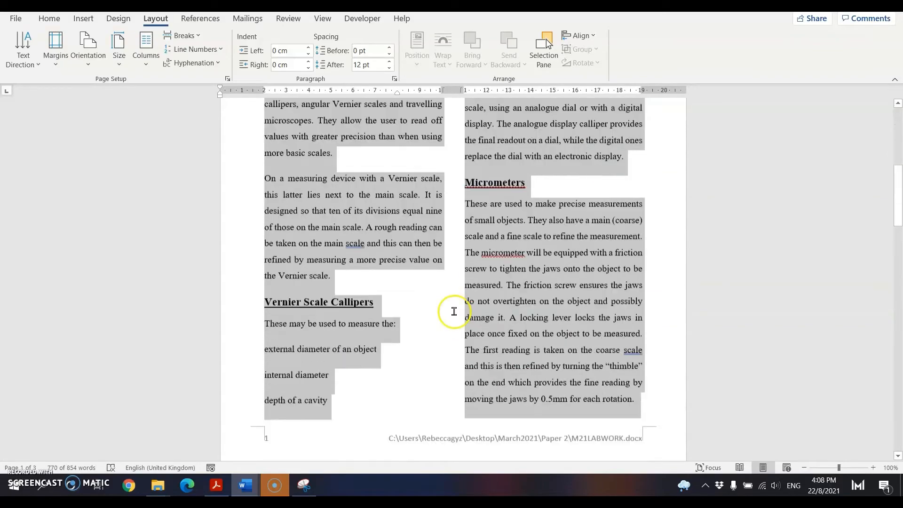
pyautogui.scroll(-8, 459, 320)
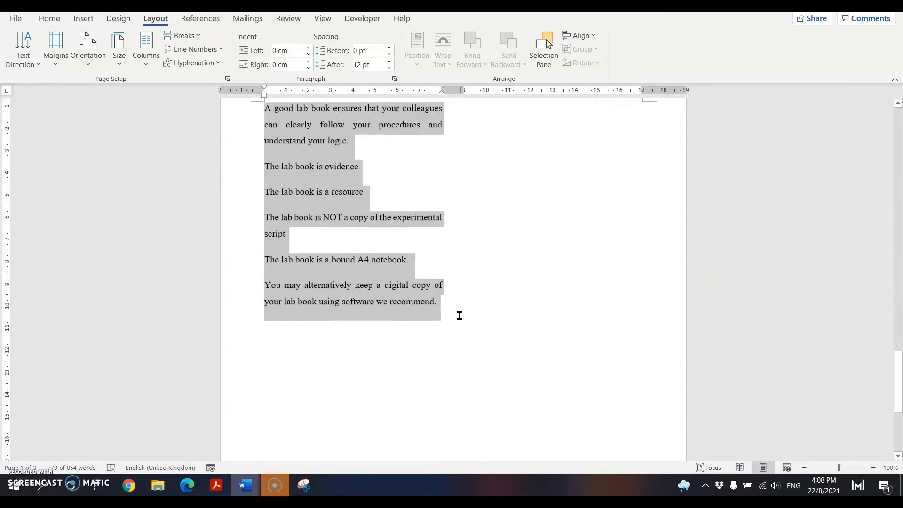
pyautogui.scroll(12, 457, 314)
pyautogui.scroll(7, 453, 329)
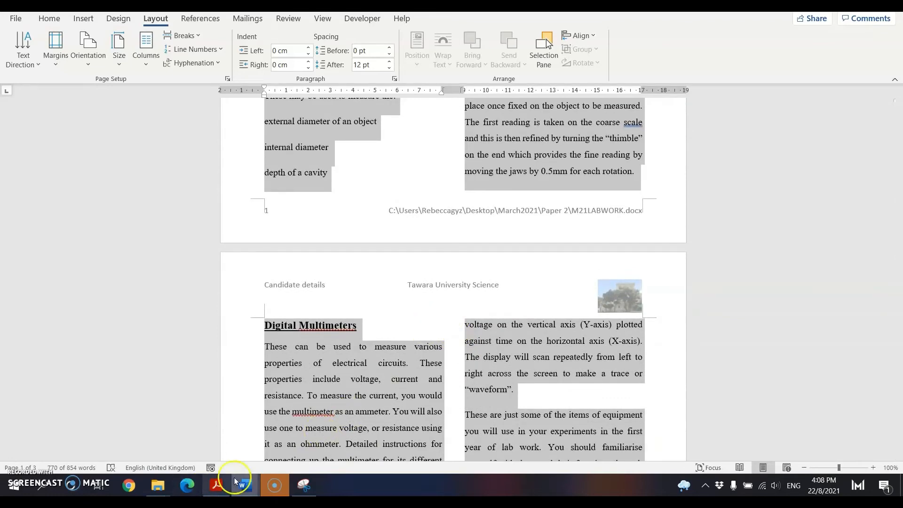
# In the question paper, highlight "Lab-Bullets", "The lab book" and "A4 notebook." in question 8.
pyautogui.click(216, 485)
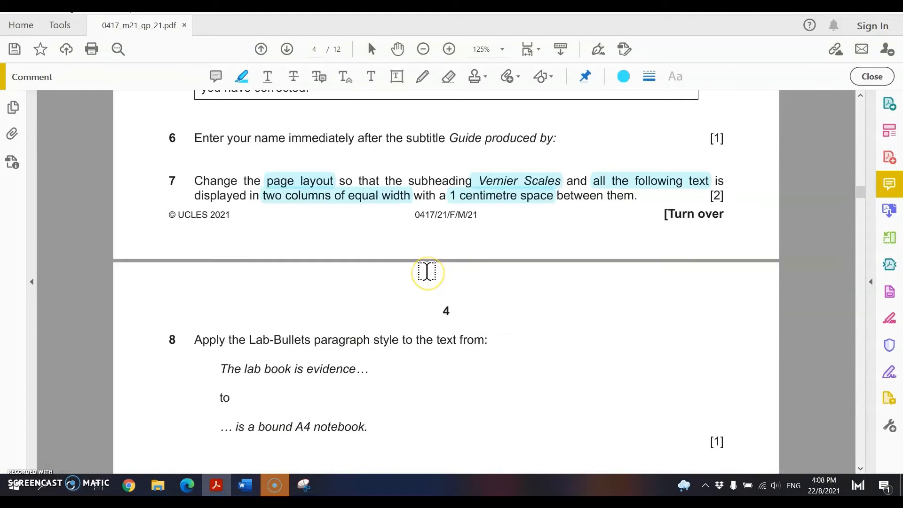
pyautogui.scroll(-3, 427, 272)
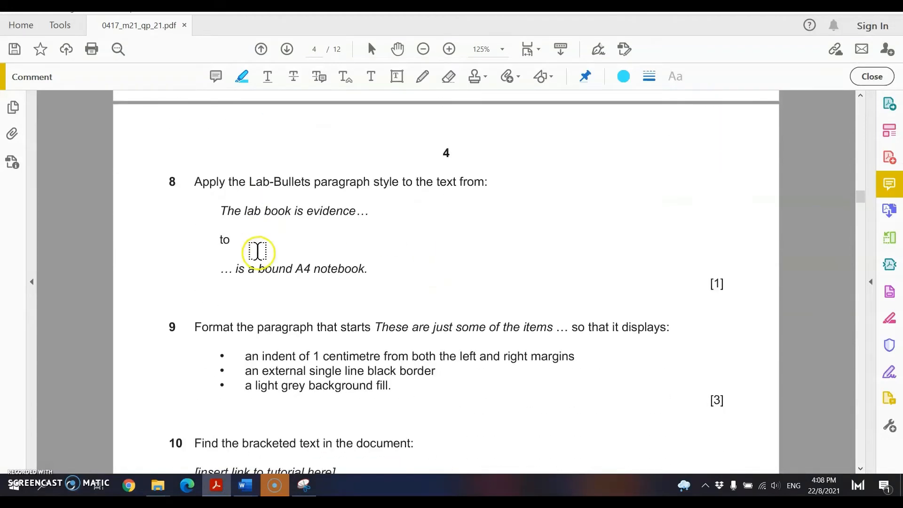
pyautogui.moveTo(251, 183); pyautogui.dragTo(313, 183)
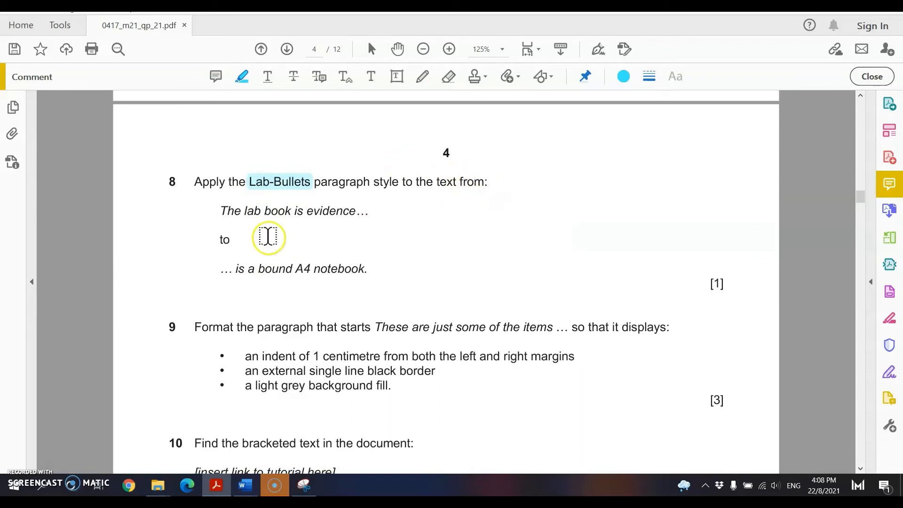
pyautogui.moveTo(219, 212); pyautogui.dragTo(267, 210)
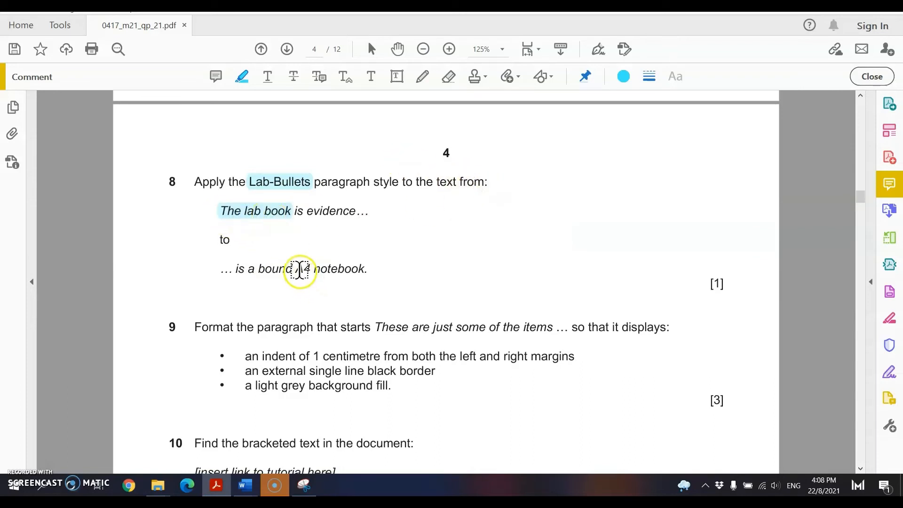
pyautogui.moveTo(295, 269); pyautogui.dragTo(367, 268)
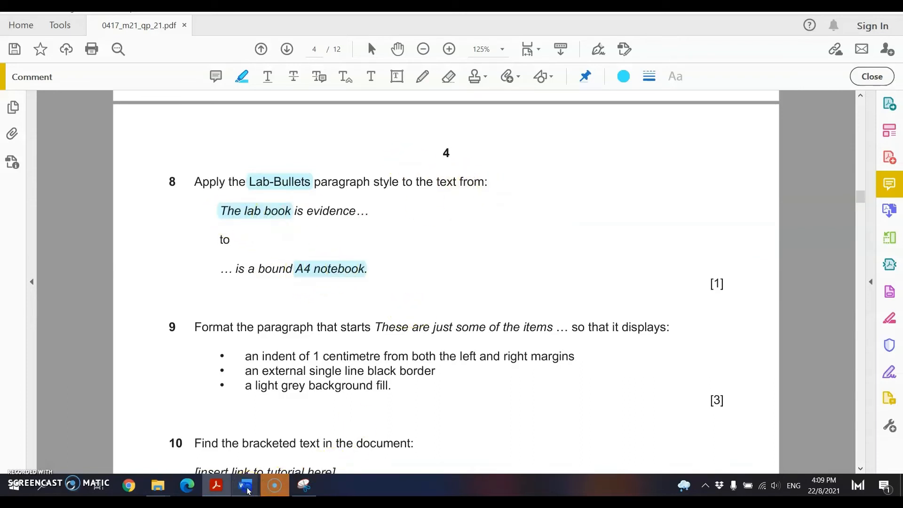
# Search M21LABWORK for "the lab book is evidence", checking the wording in question 8, and compare the matching passages.
pyautogui.moveTo(245, 484)
pyautogui.click(306, 430)
pyautogui.scroll(4, 413, 282)
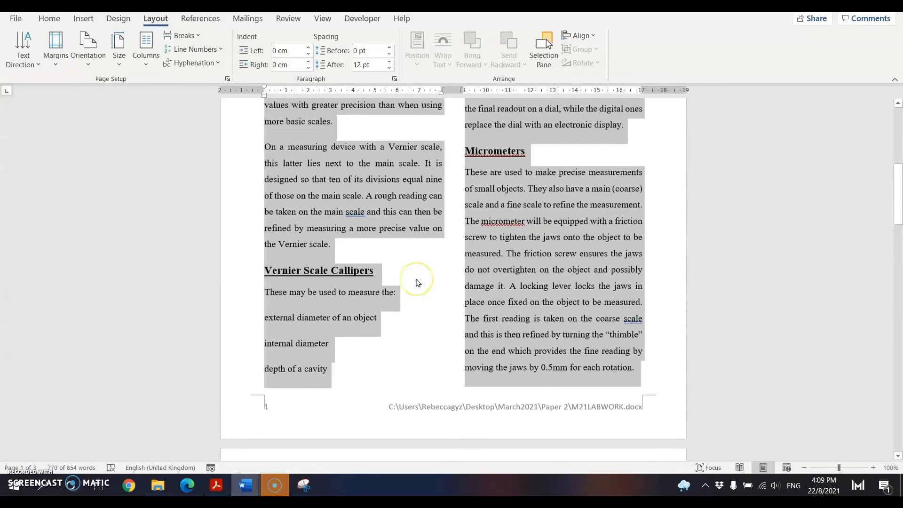
pyautogui.scroll(-18, 414, 304)
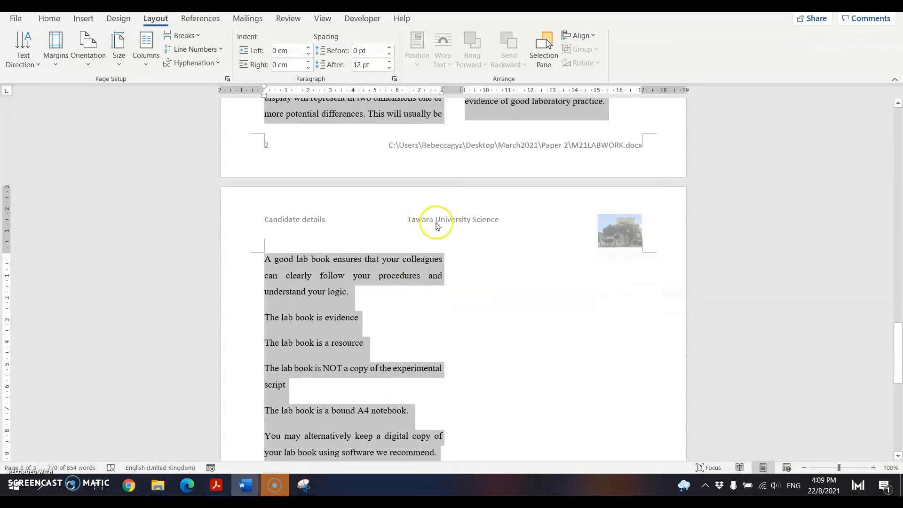
pyautogui.click(410, 328)
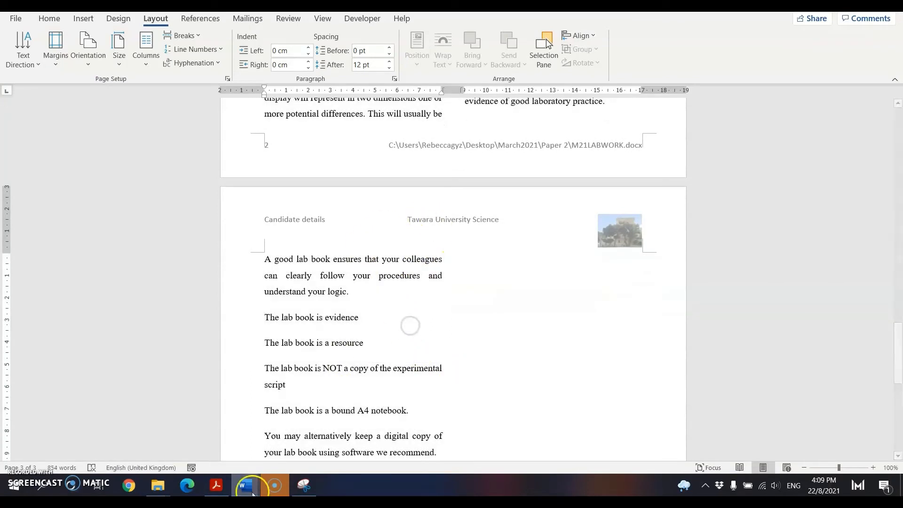
pyautogui.hotkey('ctrl', 'f')
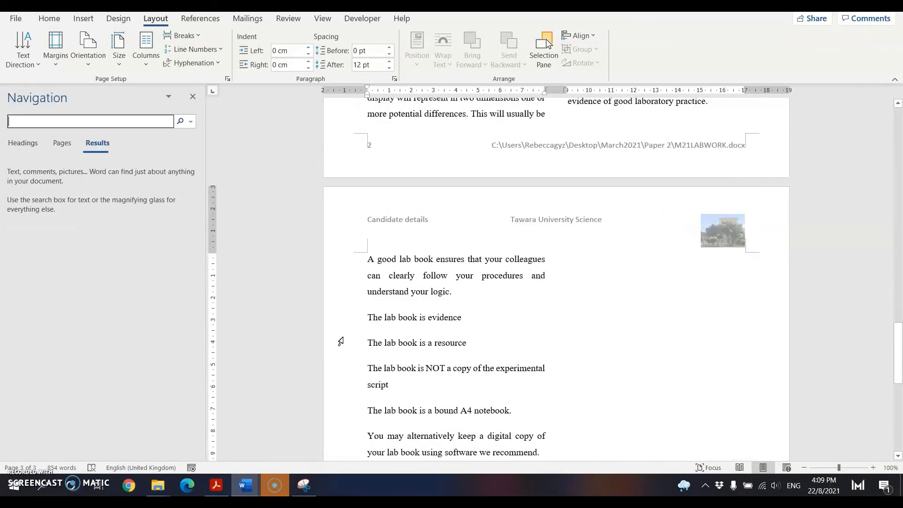
pyautogui.click(216, 485)
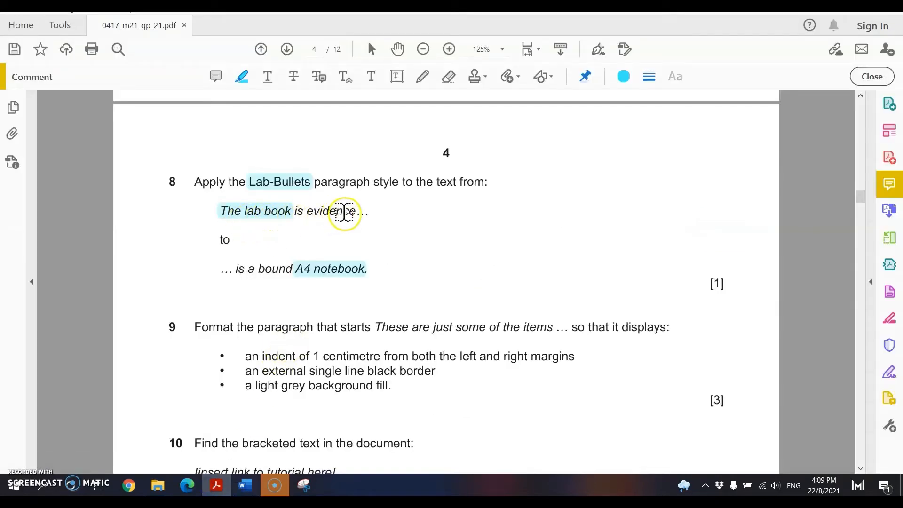
pyautogui.moveTo(244, 485)
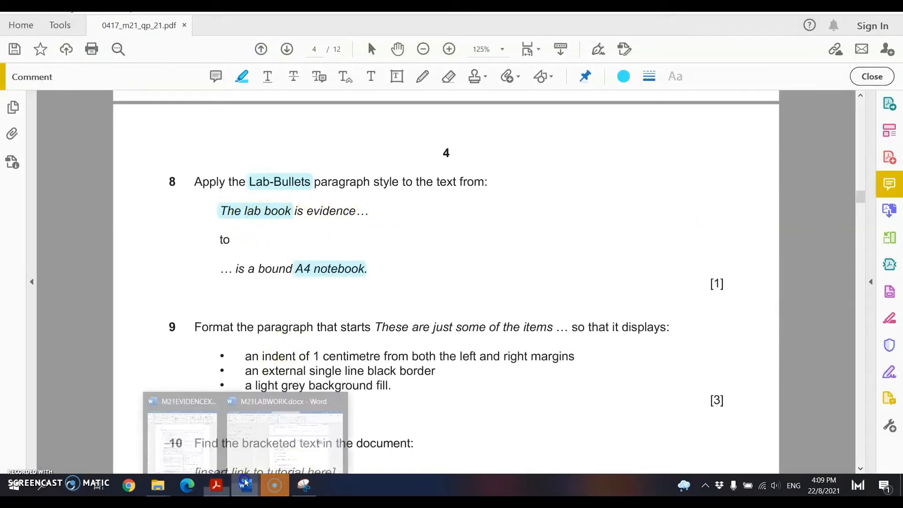
pyautogui.click(300, 437)
pyautogui.click(78, 120)
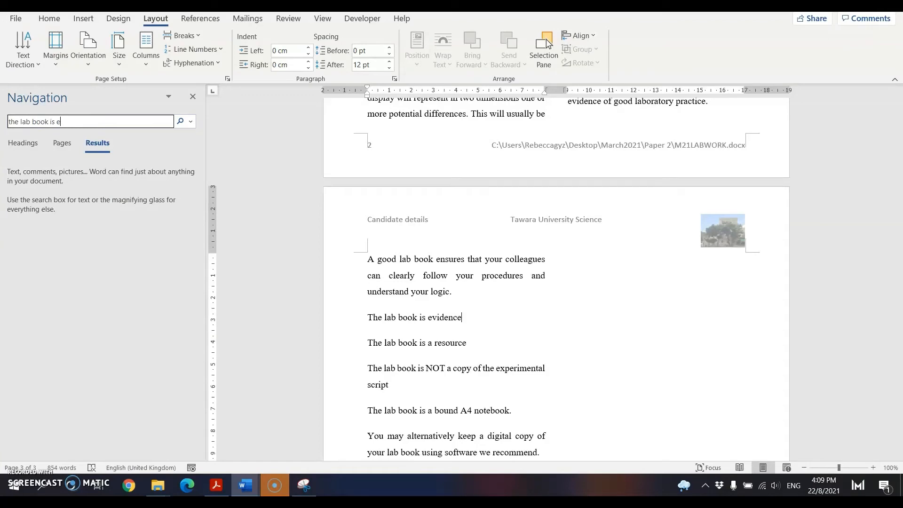
pyautogui.press('Return')
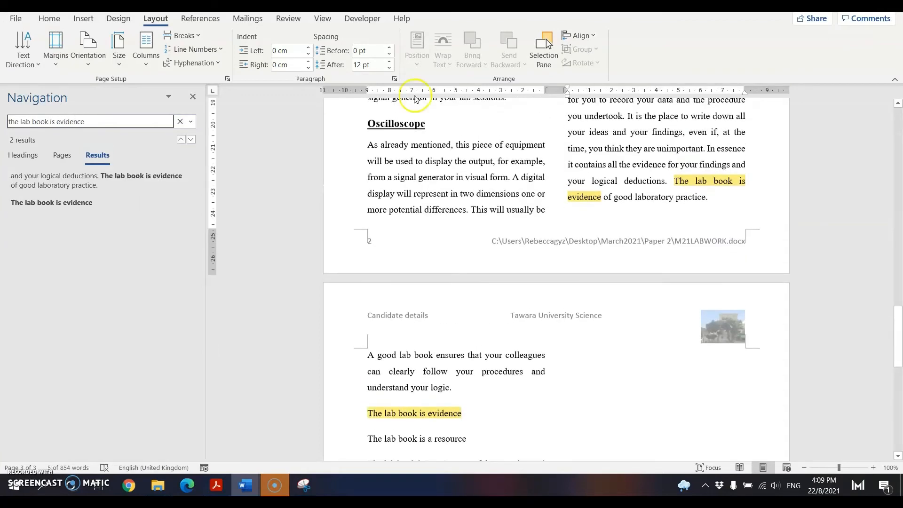
pyautogui.scroll(-3, 610, 301)
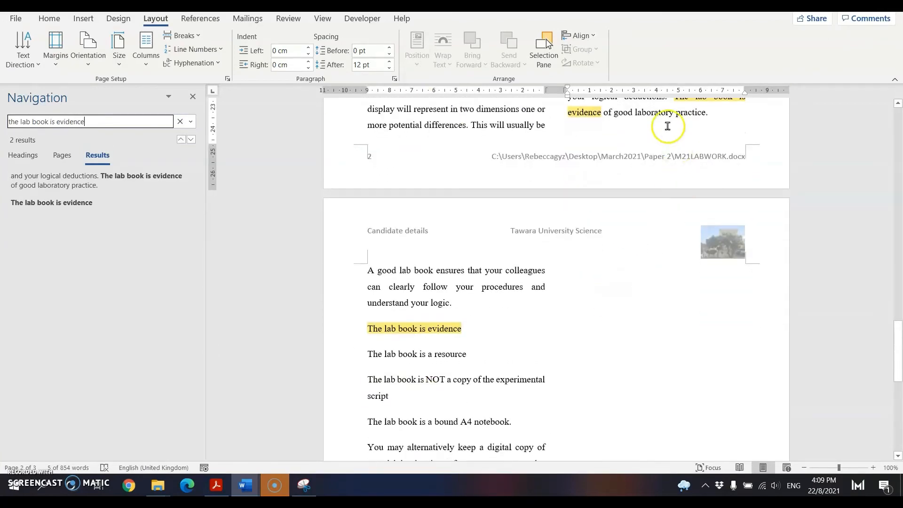
pyautogui.scroll(2, 682, 230)
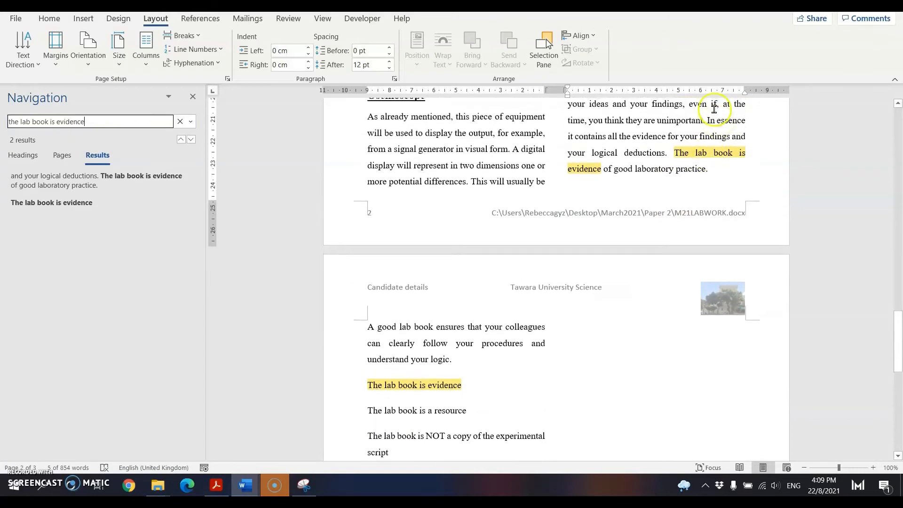
# Apply the Lab-Bullets style to the four lines from "The lab book is evidence" to "The lab book is a bound A4 notebook.".
pyautogui.click(403, 385)
pyautogui.scroll(-4, 381, 292)
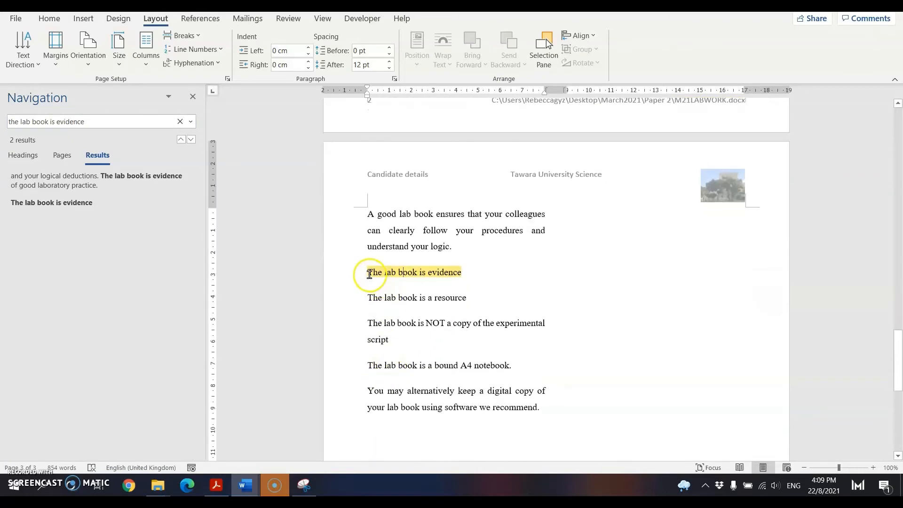
pyautogui.moveTo(369, 273); pyautogui.dragTo(511, 364)
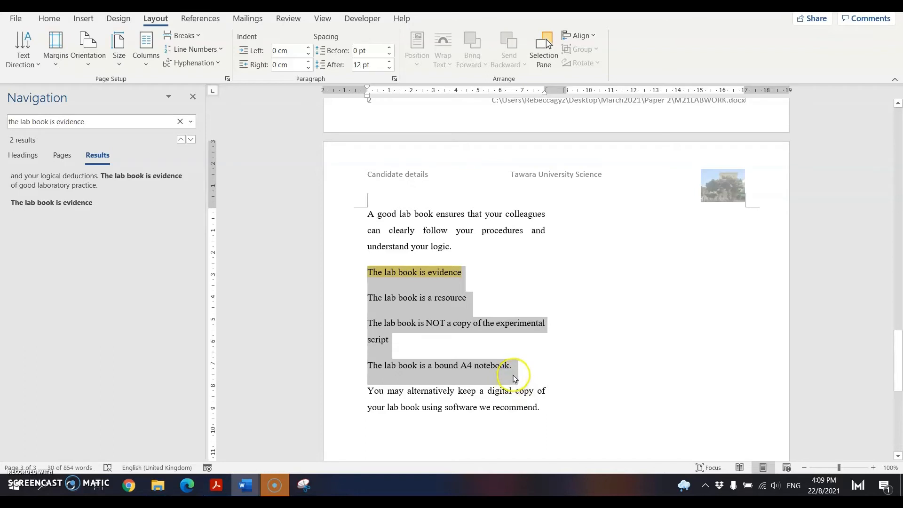
pyautogui.click(514, 378)
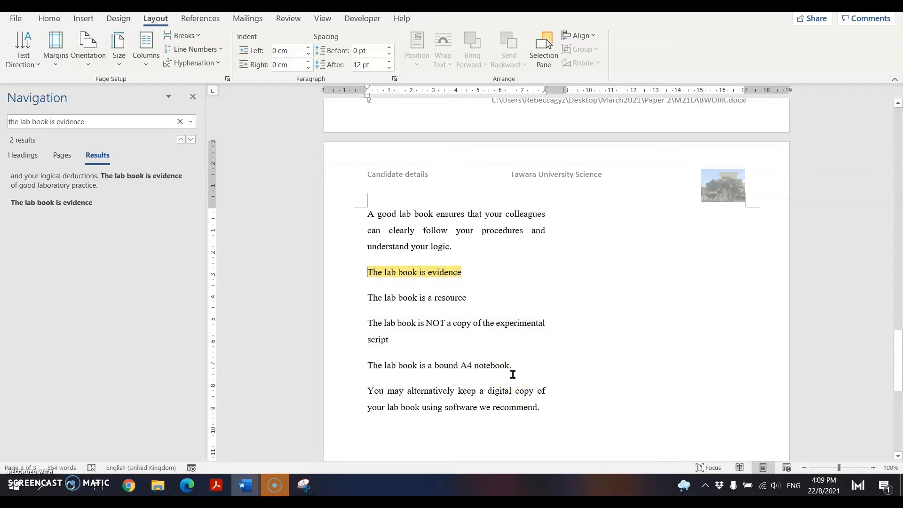
pyautogui.moveTo(368, 272); pyautogui.dragTo(509, 368)
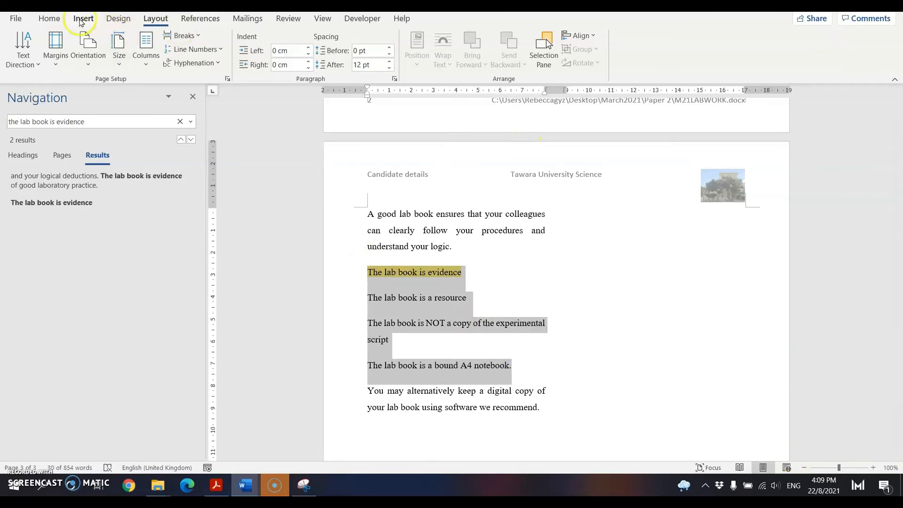
pyautogui.click(58, 22)
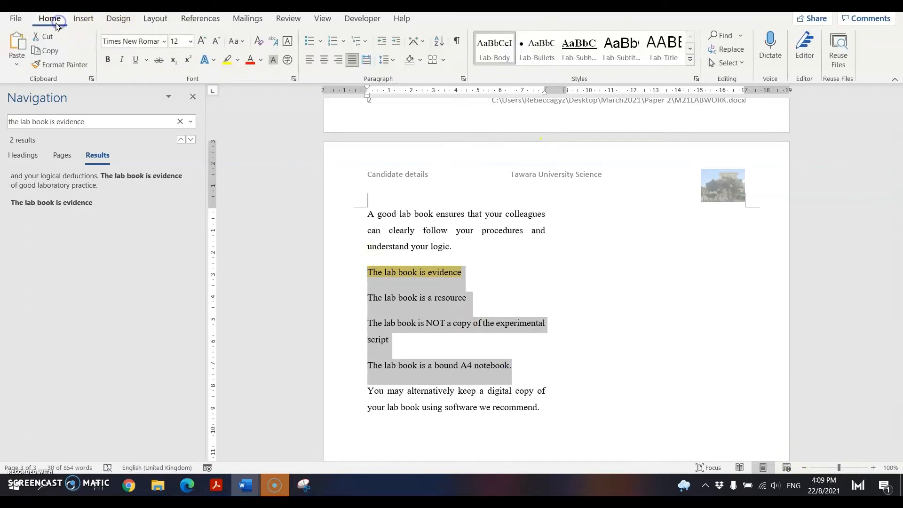
pyautogui.click(533, 61)
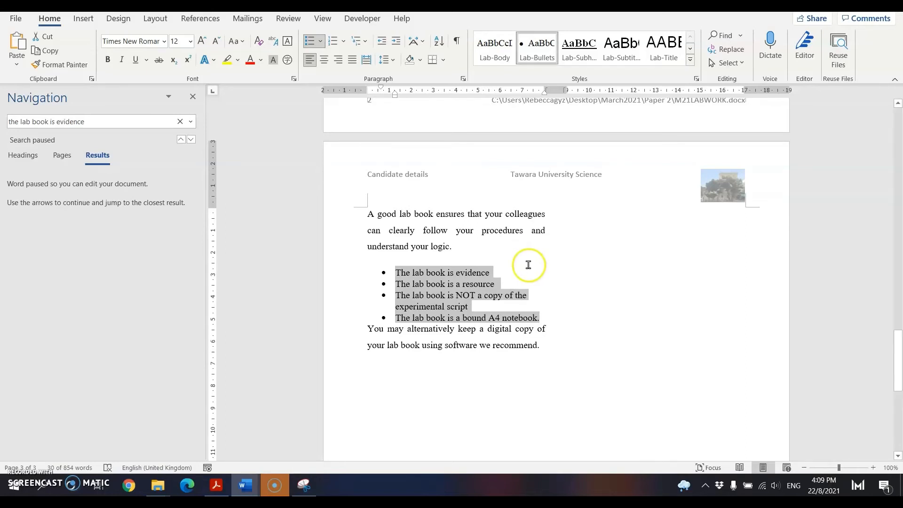
# In the question paper, highlight question 9's paragraph opening, 1 centimetre indent from both margins, external single line black border and light grey background fill.
pyautogui.click(623, 327)
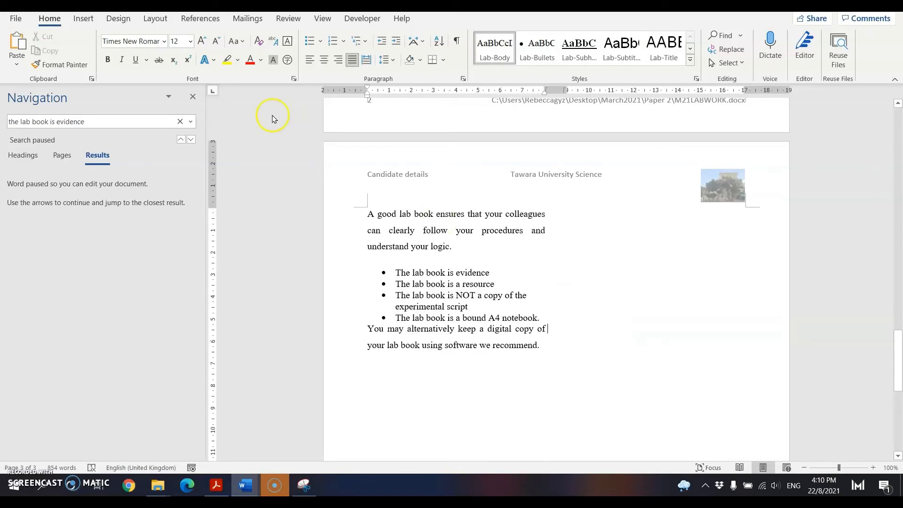
pyautogui.click(193, 97)
pyautogui.click(215, 485)
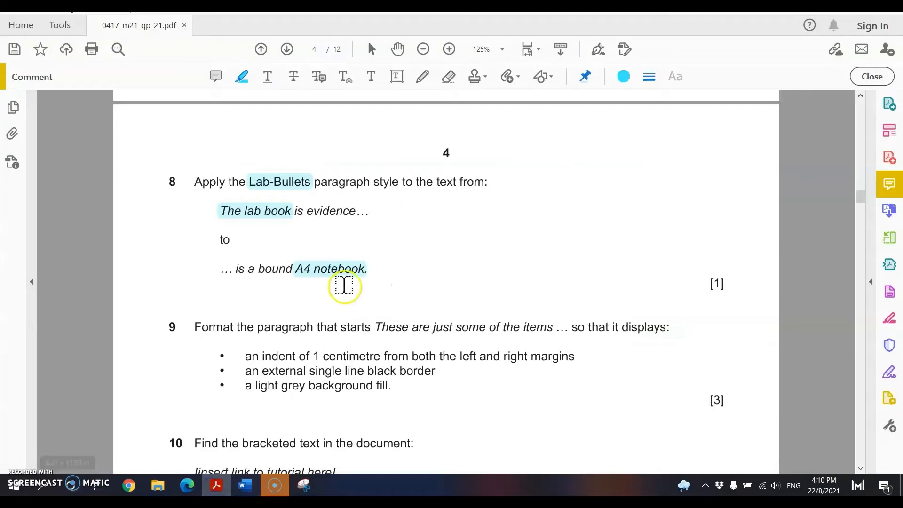
pyautogui.scroll(-3, 343, 284)
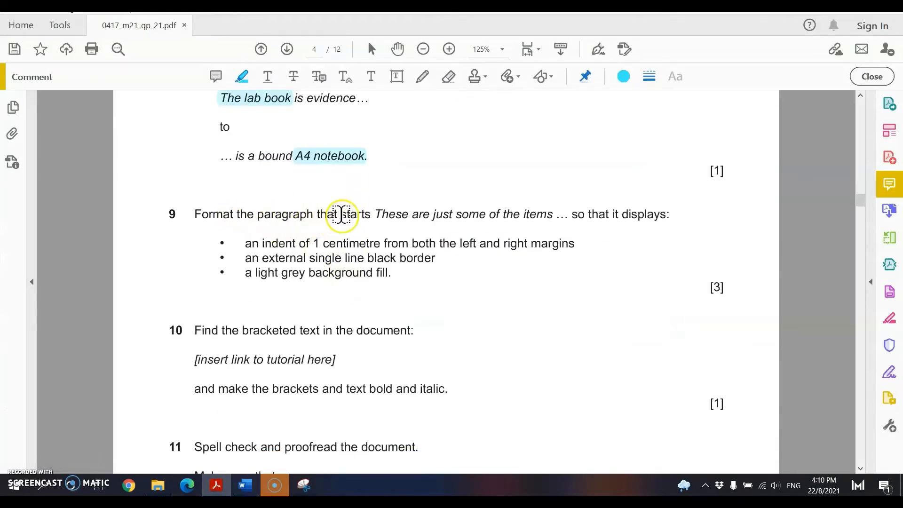
pyautogui.moveTo(377, 215); pyautogui.dragTo(553, 214)
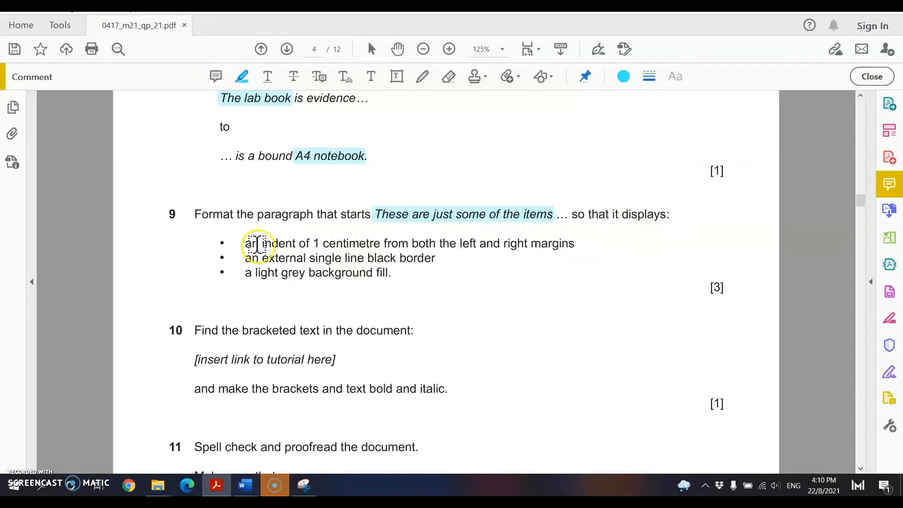
pyautogui.moveTo(262, 242); pyautogui.dragTo(543, 251)
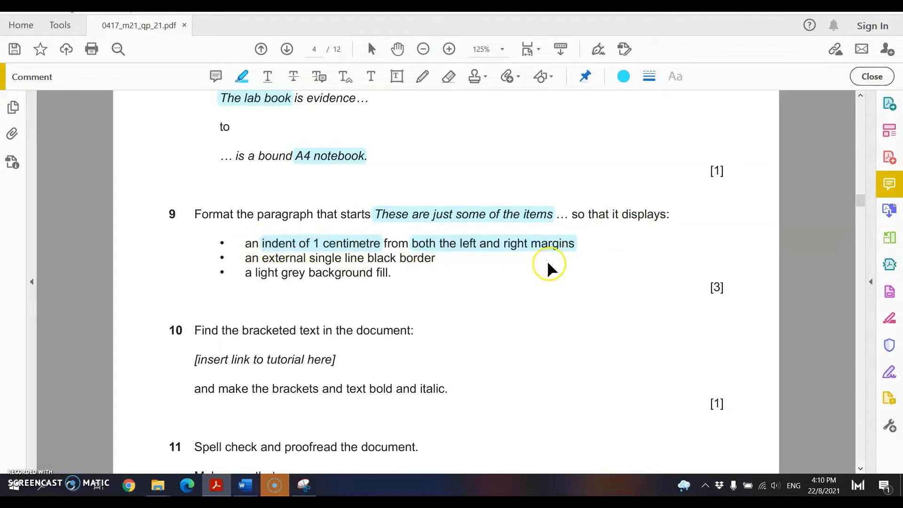
pyautogui.moveTo(262, 259); pyautogui.dragTo(414, 264)
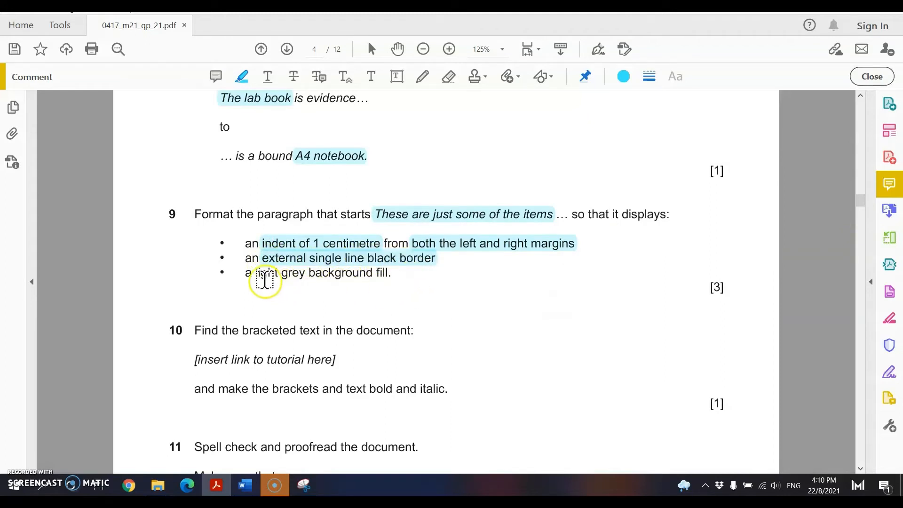
pyautogui.moveTo(256, 274); pyautogui.dragTo(391, 274)
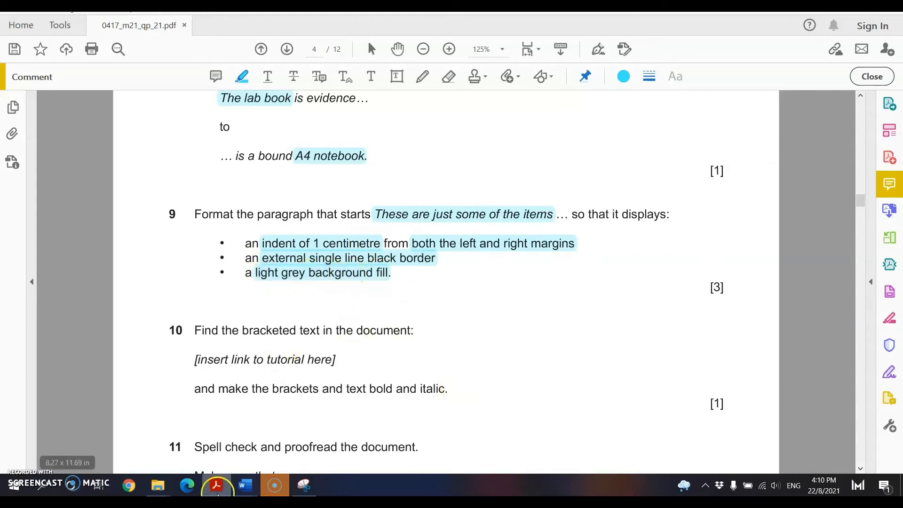
# Search M21LABWORK for "these are just some of".
pyautogui.moveTo(217, 491)
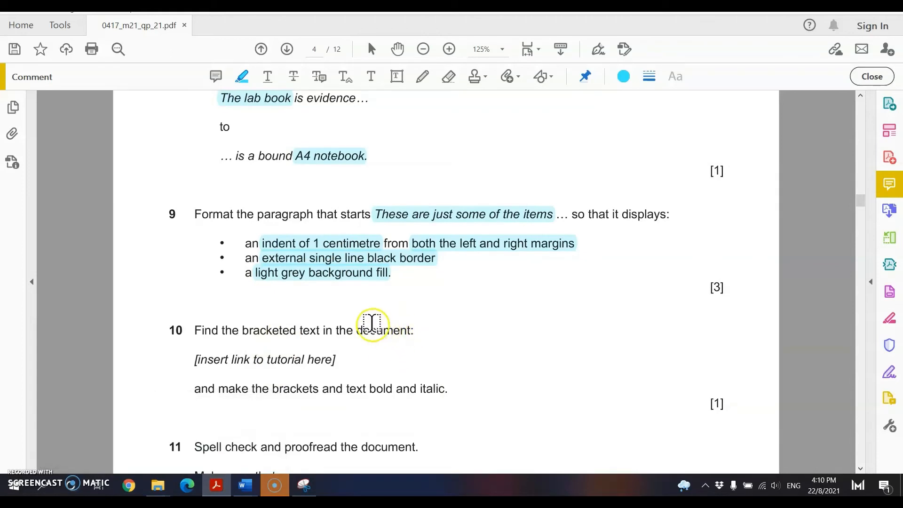
pyautogui.moveTo(245, 485)
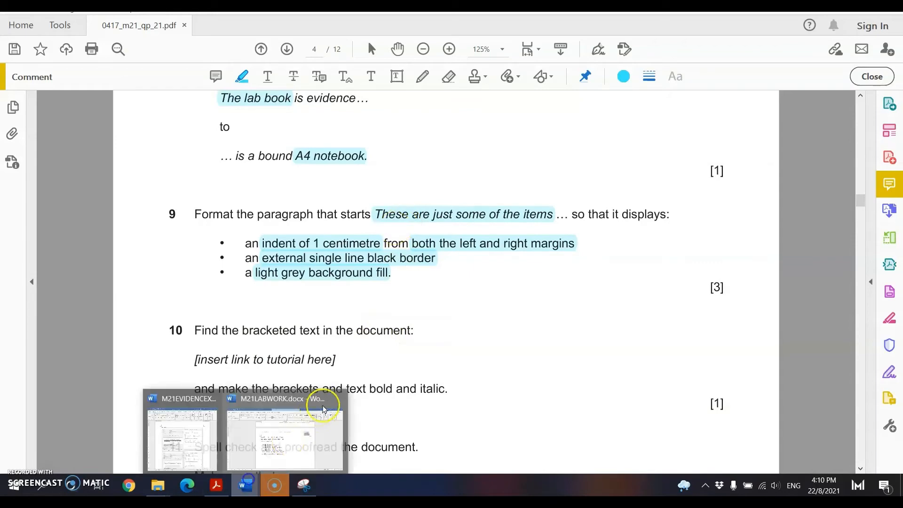
pyautogui.click(312, 430)
pyautogui.hotkey('ctrl', 'f')
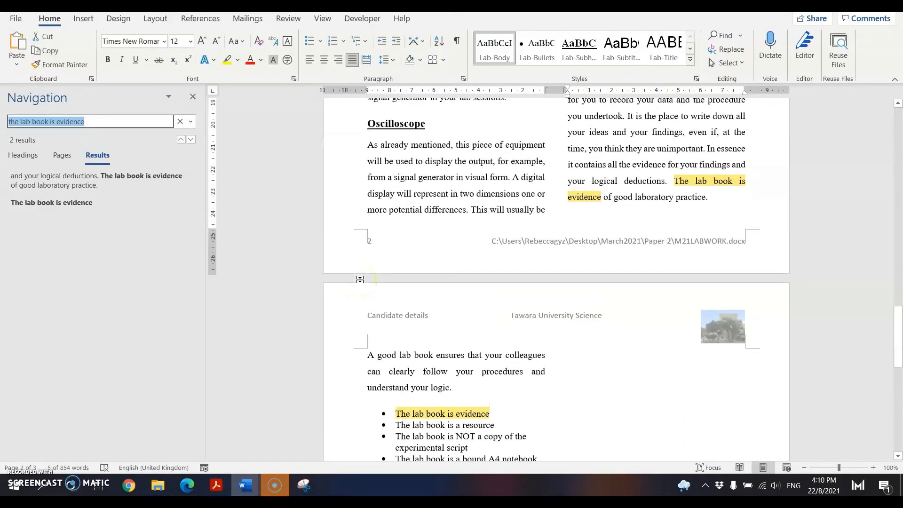
pyautogui.write('these are just some of')
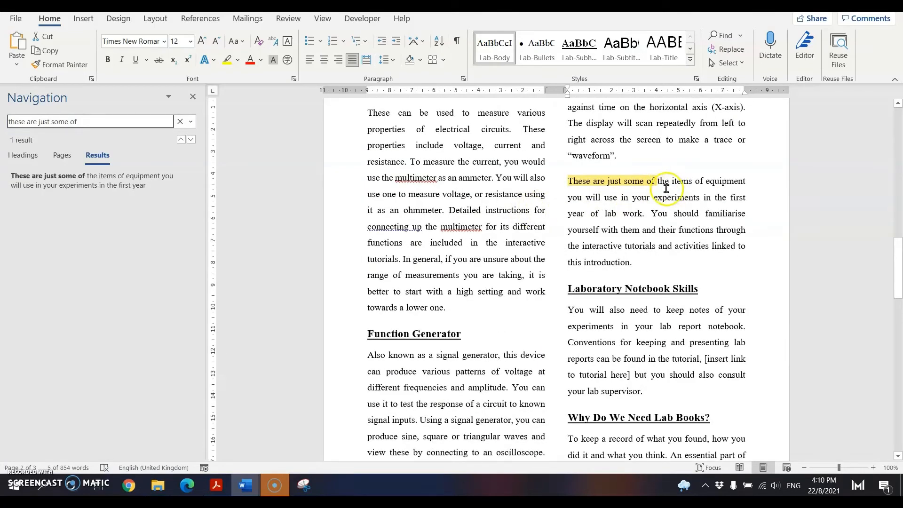
# Indent the paragraph starting "These are just some of the items" by 1 cm on both the left and right.
pyautogui.click(566, 181)
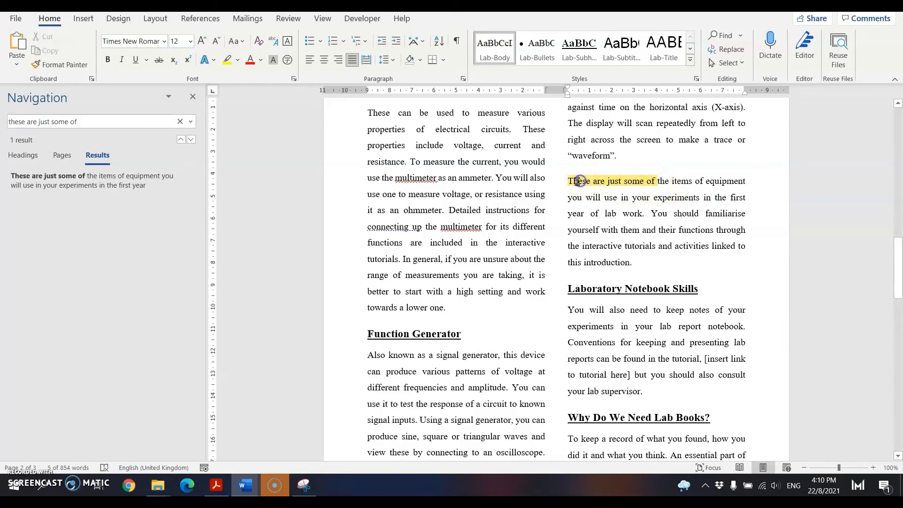
pyautogui.moveTo(566, 181); pyautogui.dragTo(624, 260)
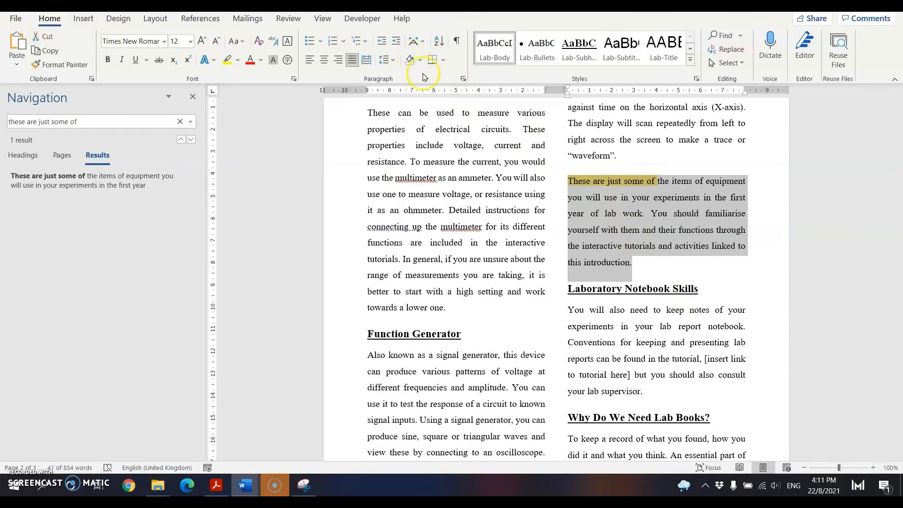
pyautogui.click(464, 79)
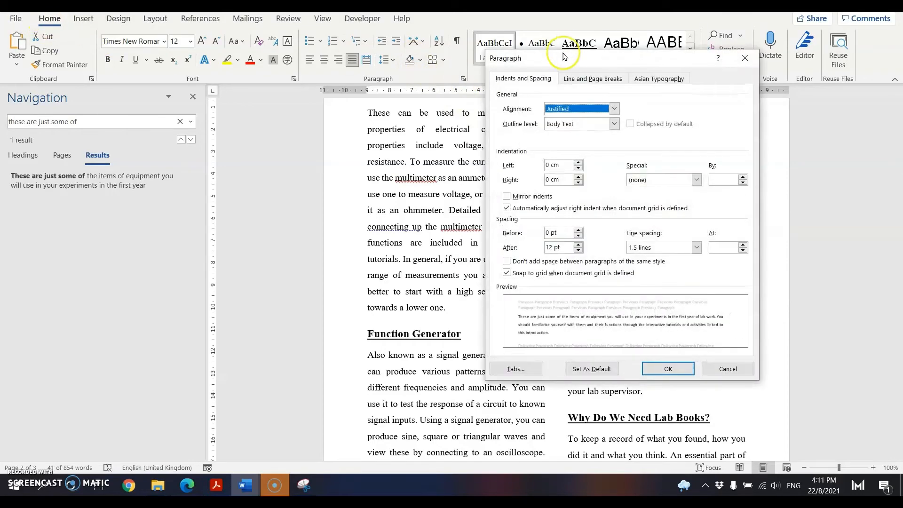
pyautogui.moveTo(564, 53); pyautogui.dragTo(363, 46)
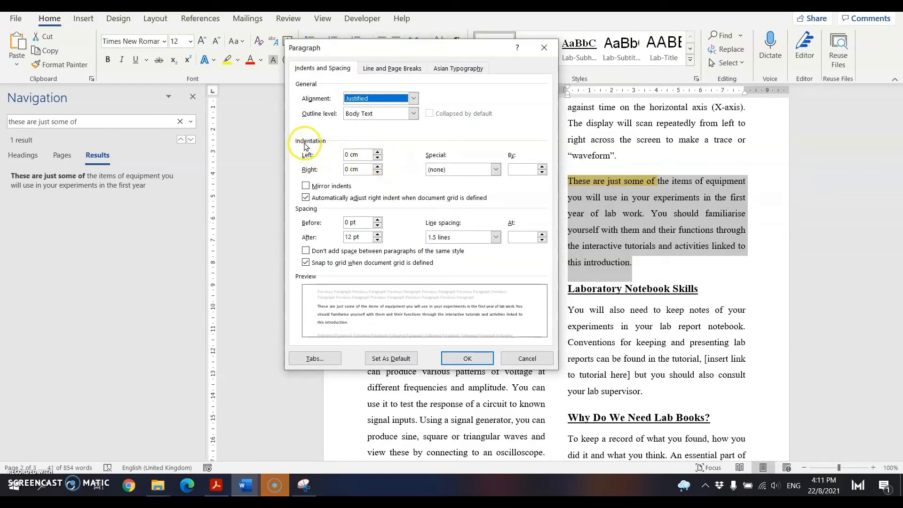
pyautogui.click(349, 157)
pyautogui.press('BackSpace')
pyautogui.write('1')
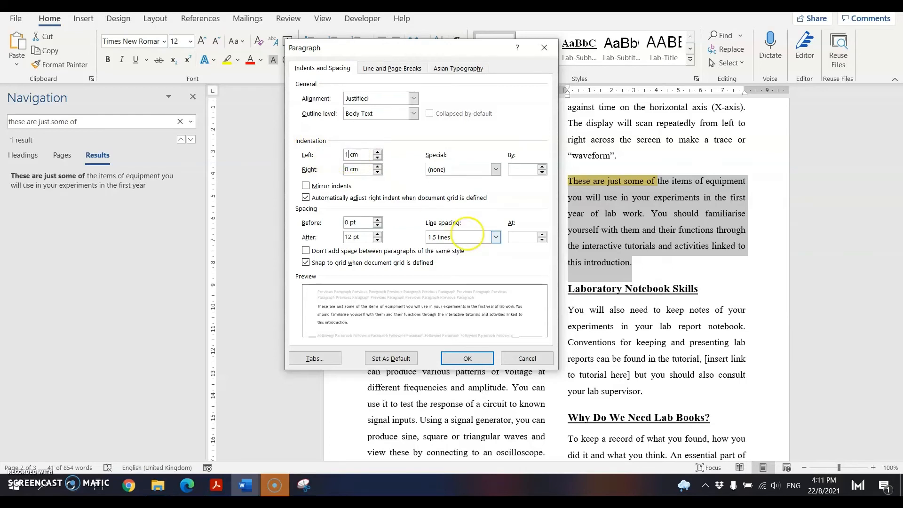
pyautogui.click(346, 169)
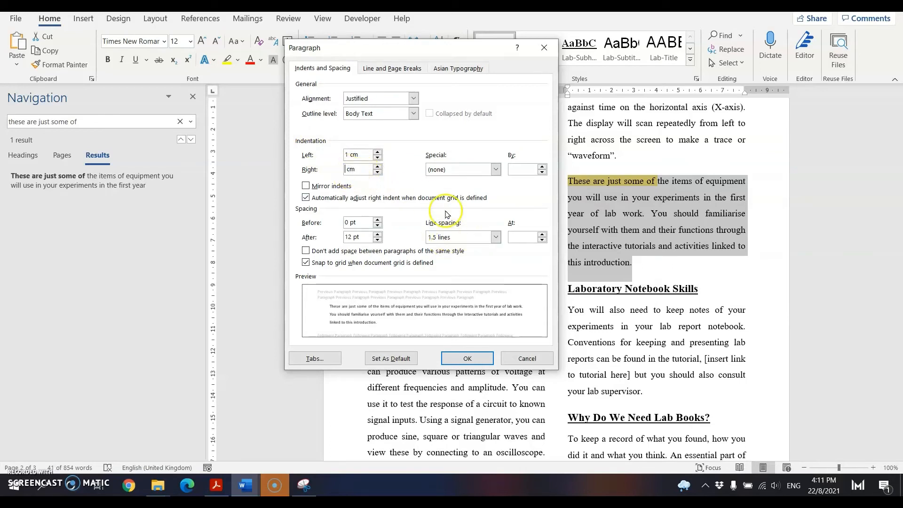
pyautogui.write('1')
pyautogui.click(456, 169)
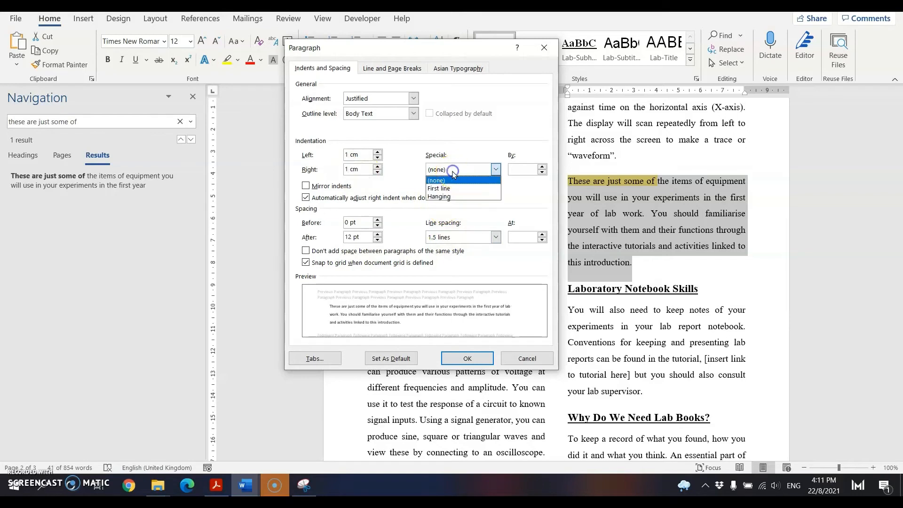
pyautogui.click(376, 164)
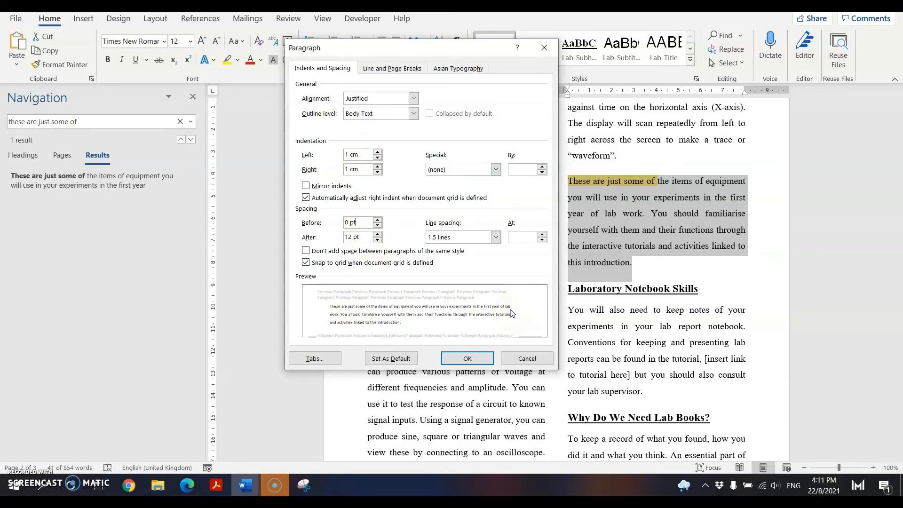
pyautogui.click(473, 360)
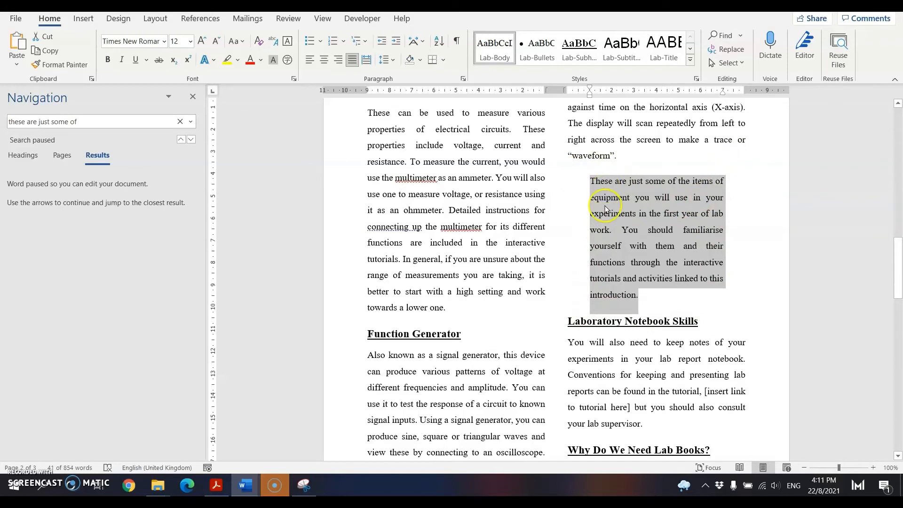
# Check the left and right indent markers of the "These are just some of the items" paragraph on the ruler.
pyautogui.click(590, 96)
pyautogui.moveTo(590, 97); pyautogui.dragTo(590, 97)
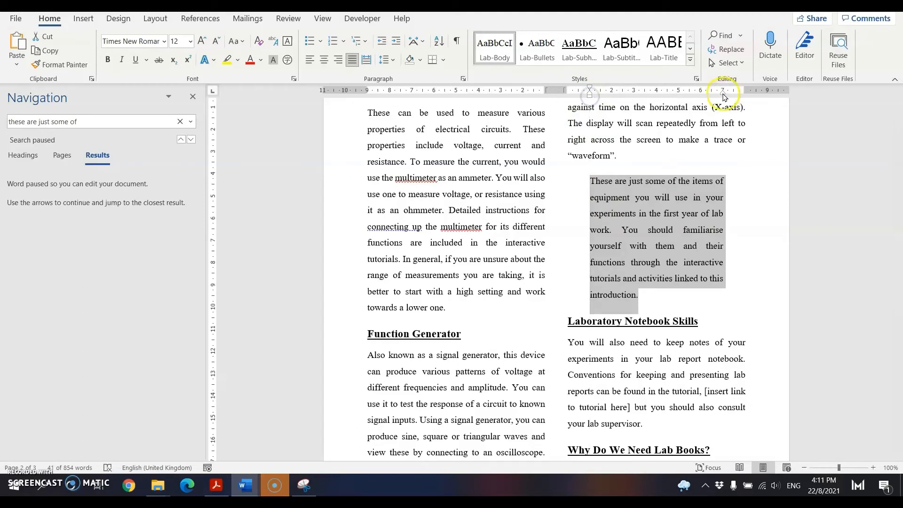
pyautogui.click(723, 97)
pyautogui.click(723, 96)
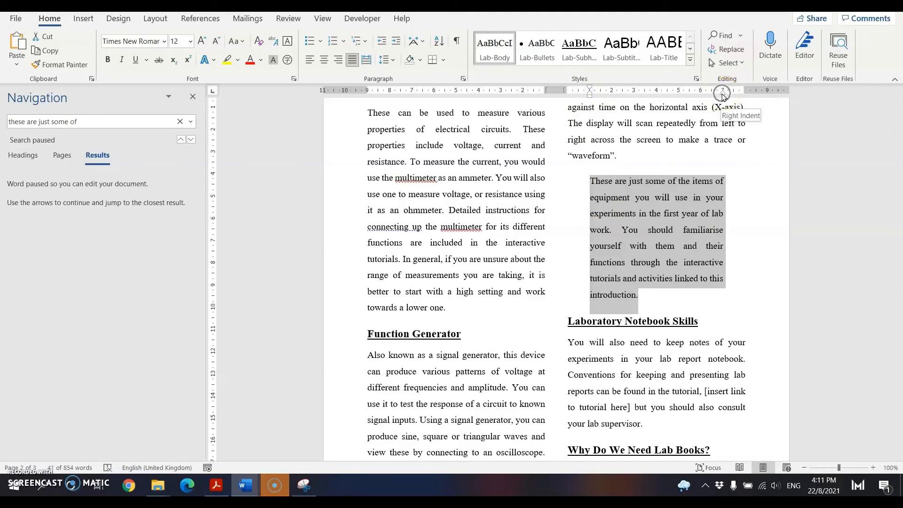
pyautogui.click(723, 96)
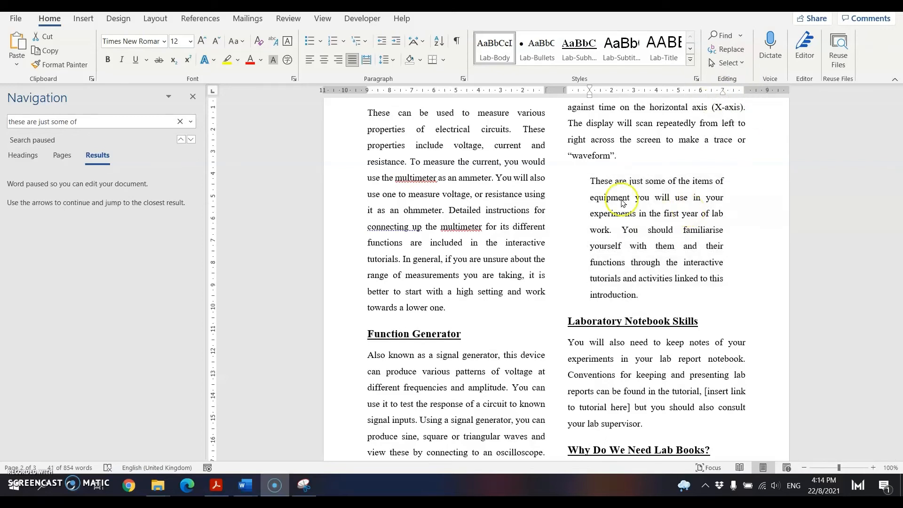
# For the "These are just some of the items" paragraph, set a single-line box border applied to the paragraph.
pyautogui.tripleClick(621, 199)
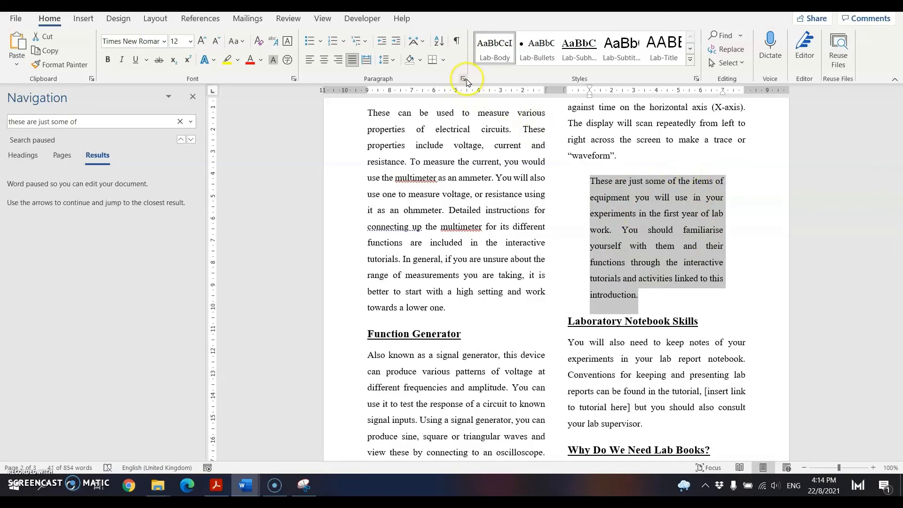
pyautogui.click(443, 66)
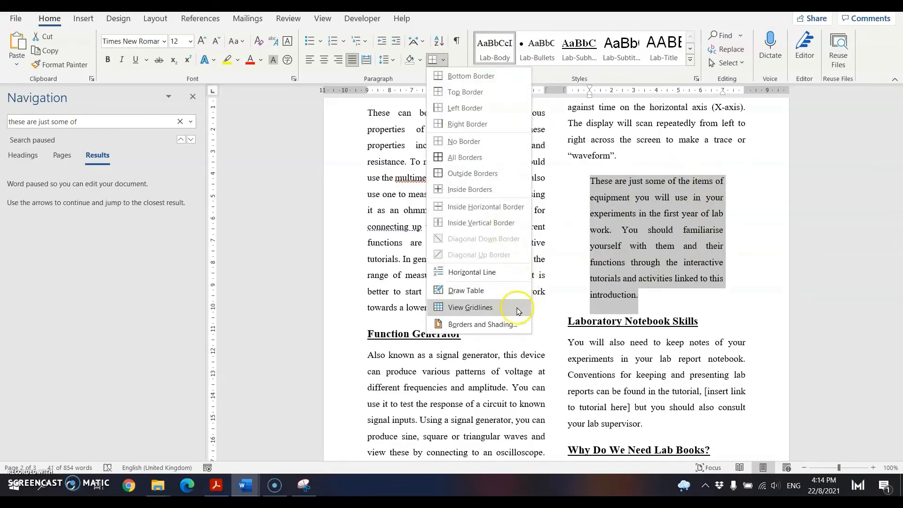
pyautogui.click(516, 329)
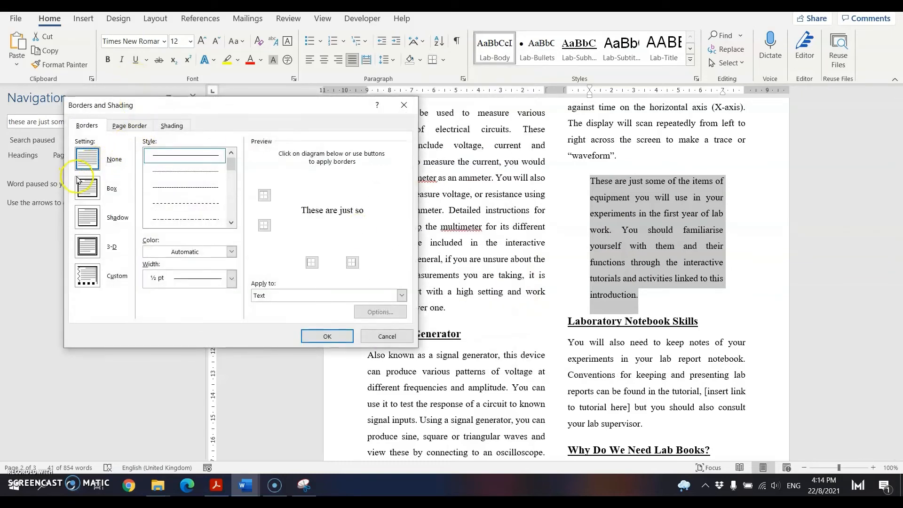
pyautogui.click(93, 189)
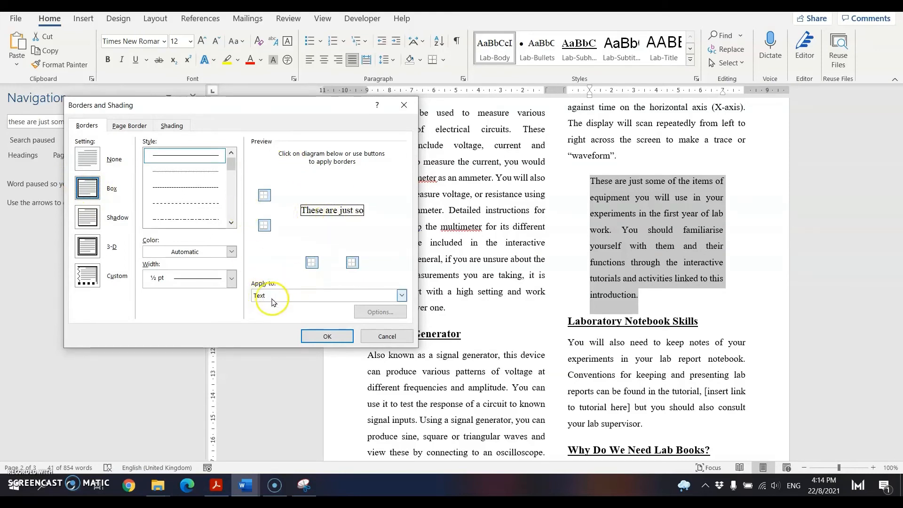
pyautogui.click(376, 299)
pyautogui.click(328, 313)
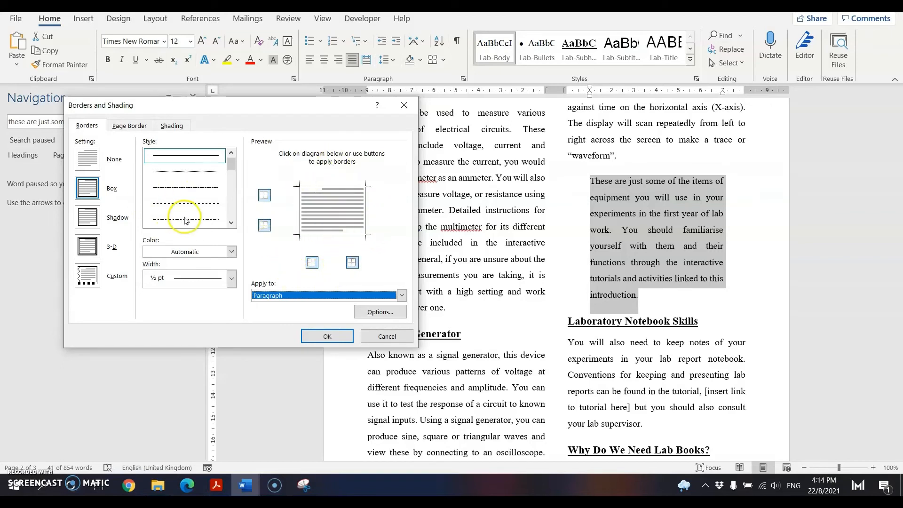
# Shade the "These are just some of the items" paragraph with Light Gray, Background 2, Darker 10%, and apply its border and shading to the whole paragraph.
pyautogui.click(168, 126)
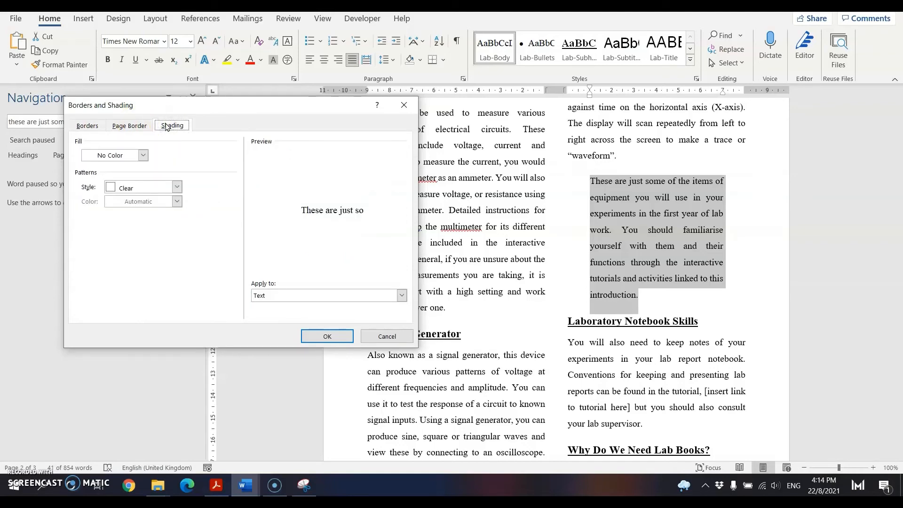
pyautogui.click(217, 485)
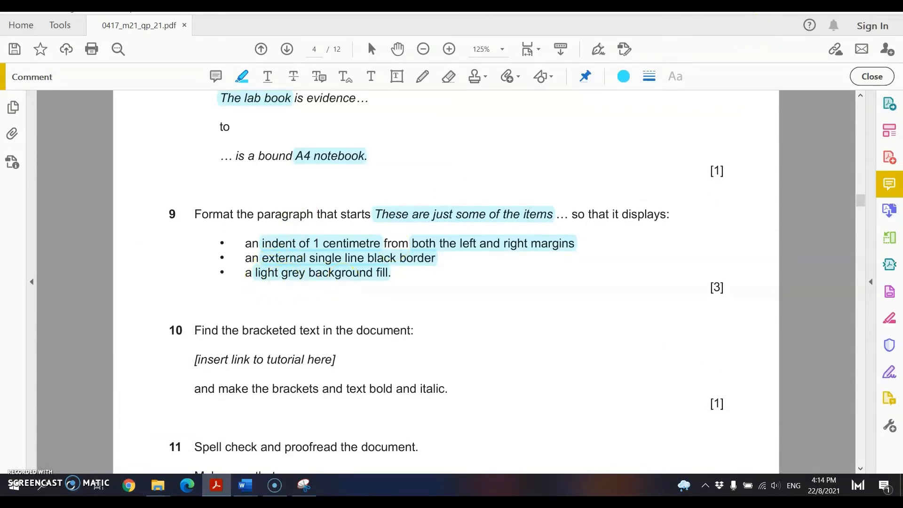
pyautogui.hotkey('alt', 'Tab')
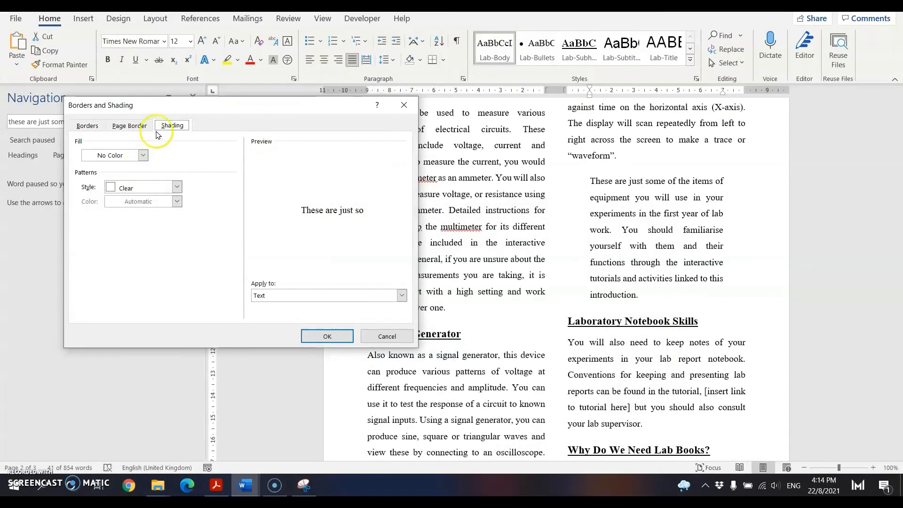
pyautogui.click(143, 155)
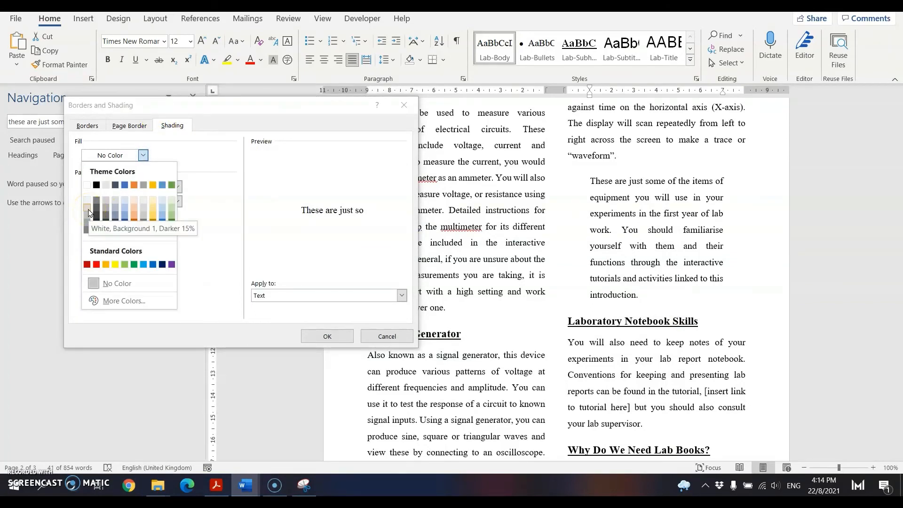
pyautogui.click(105, 204)
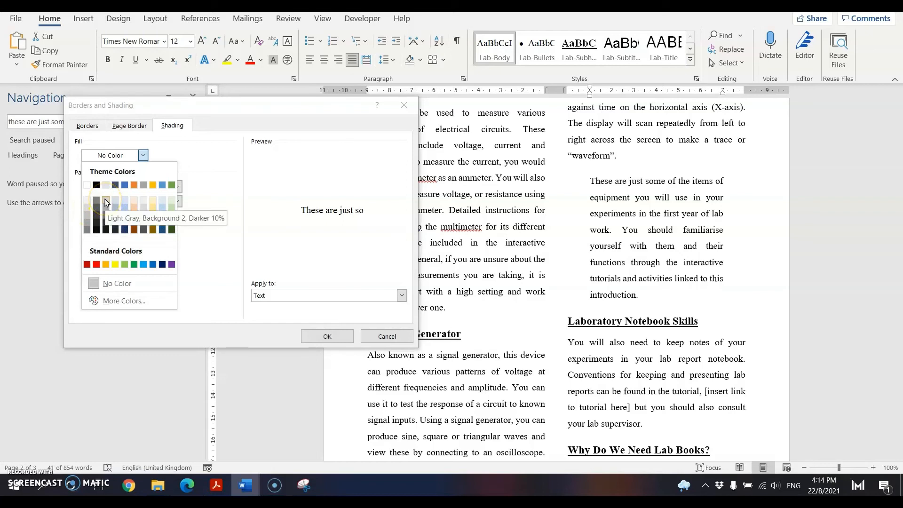
pyautogui.click(105, 203)
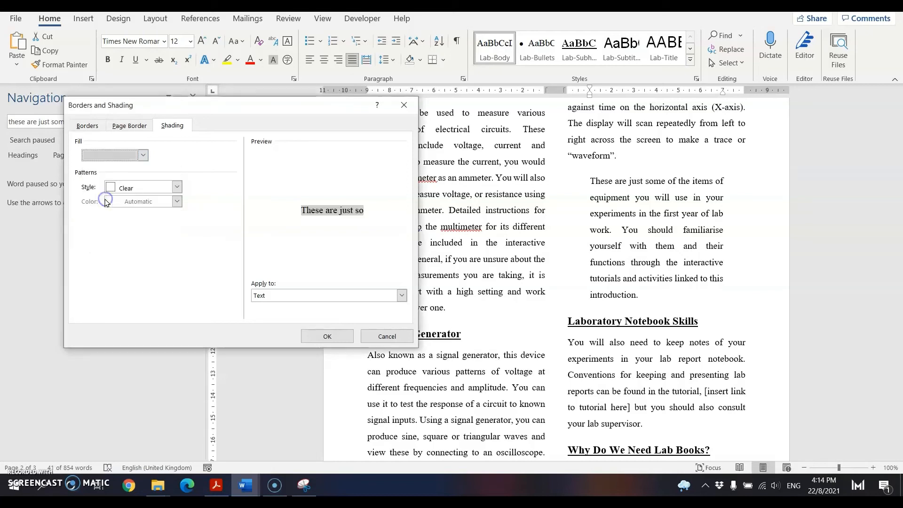
pyautogui.click(288, 295)
pyautogui.click(287, 313)
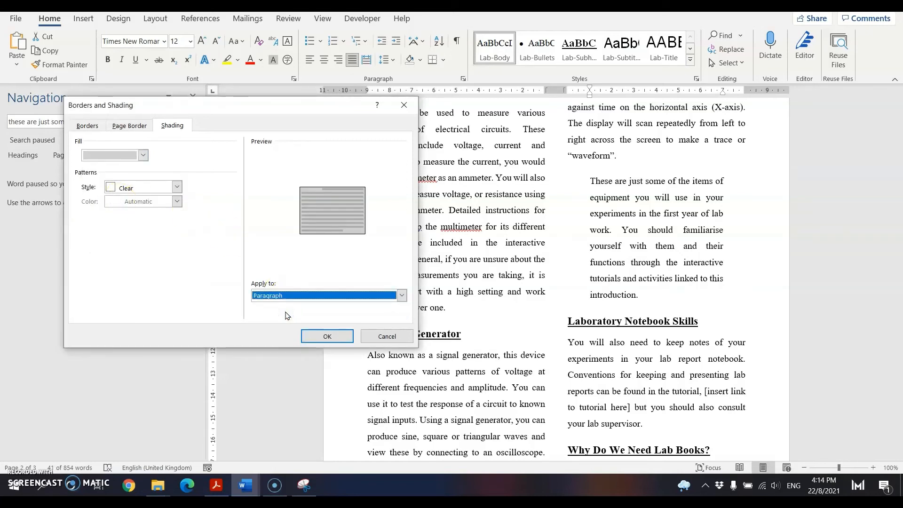
pyautogui.click(317, 227)
pyautogui.click(327, 344)
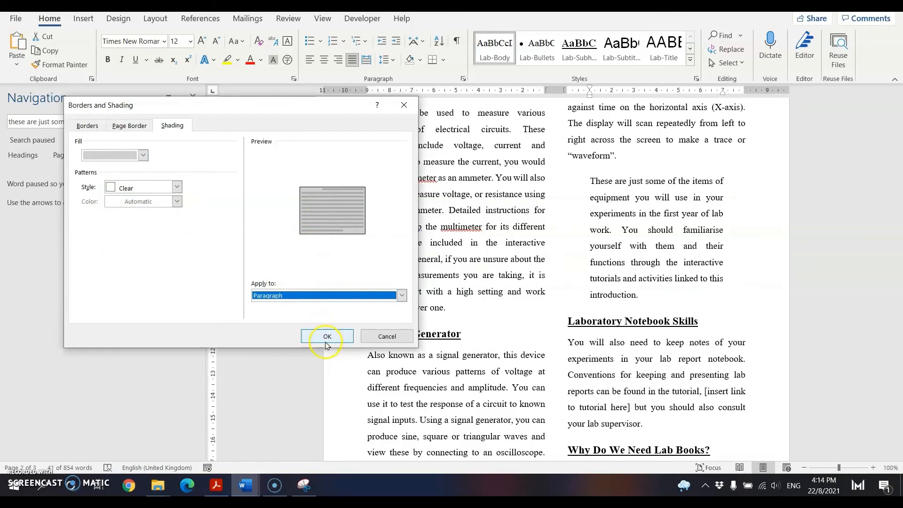
pyautogui.click(327, 337)
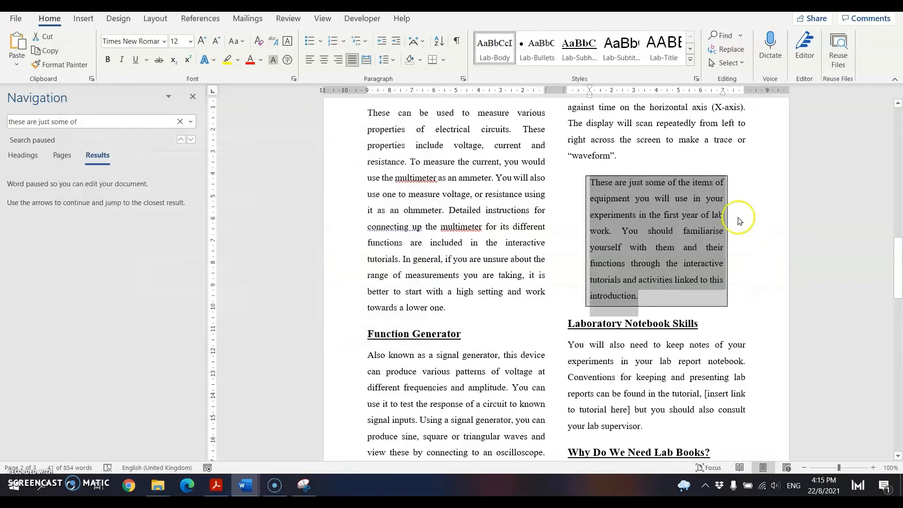
pyautogui.click(696, 295)
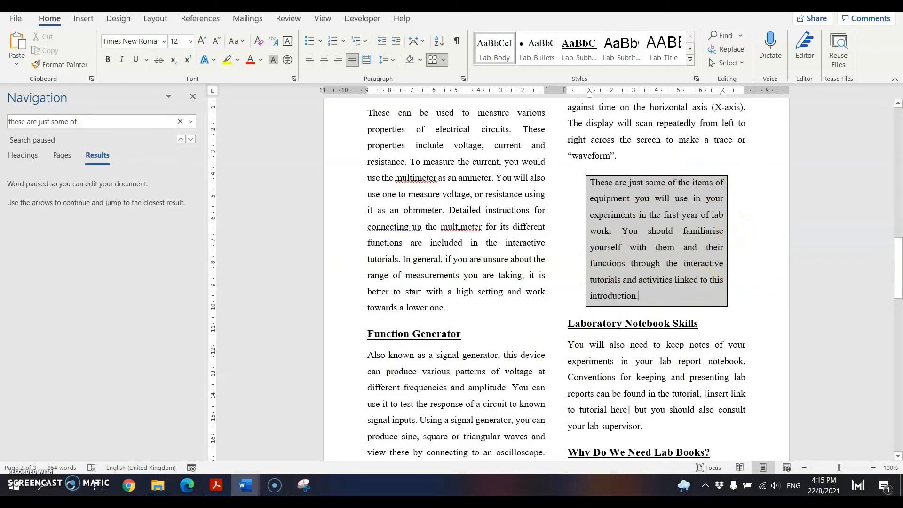
# Read question 10 in the exam paper PDF and search M21LABWORK in Word for "insert link".
pyautogui.click(216, 485)
pyautogui.scroll(-2, 357, 298)
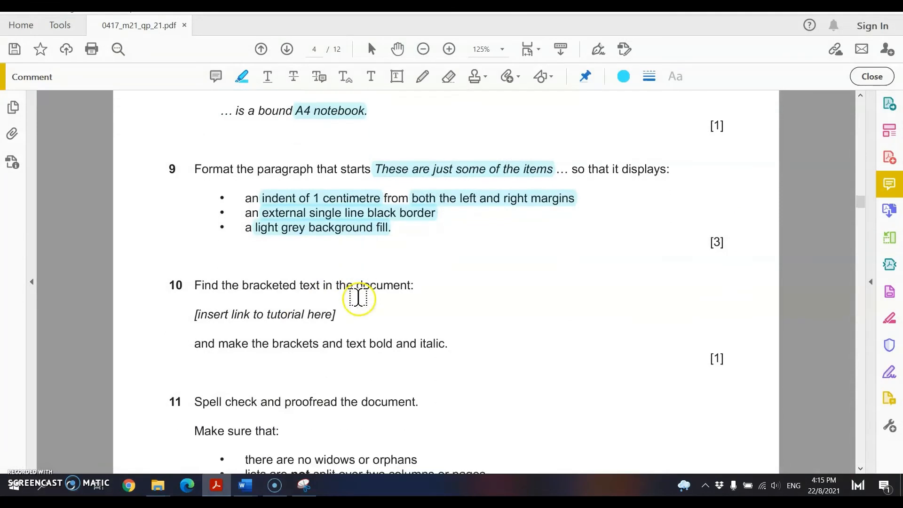
pyautogui.scroll(-1, 359, 298)
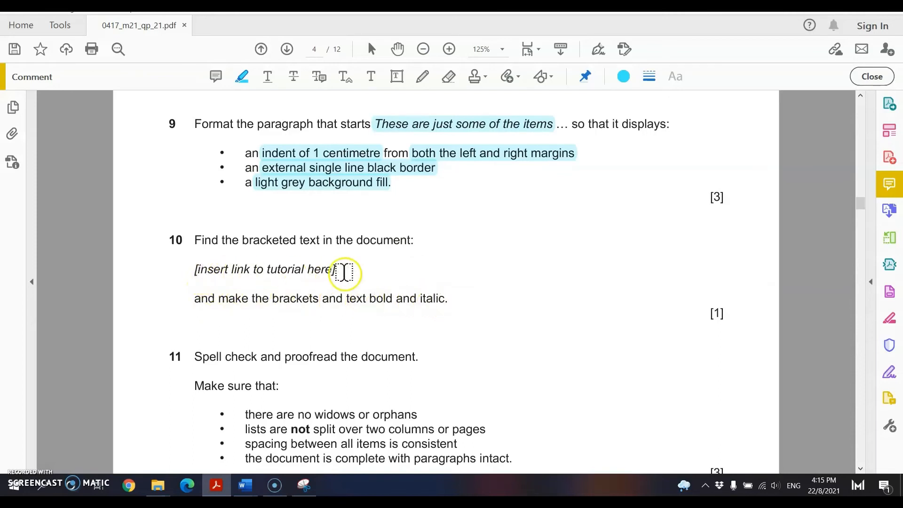
pyautogui.moveTo(251, 491)
pyautogui.click(268, 434)
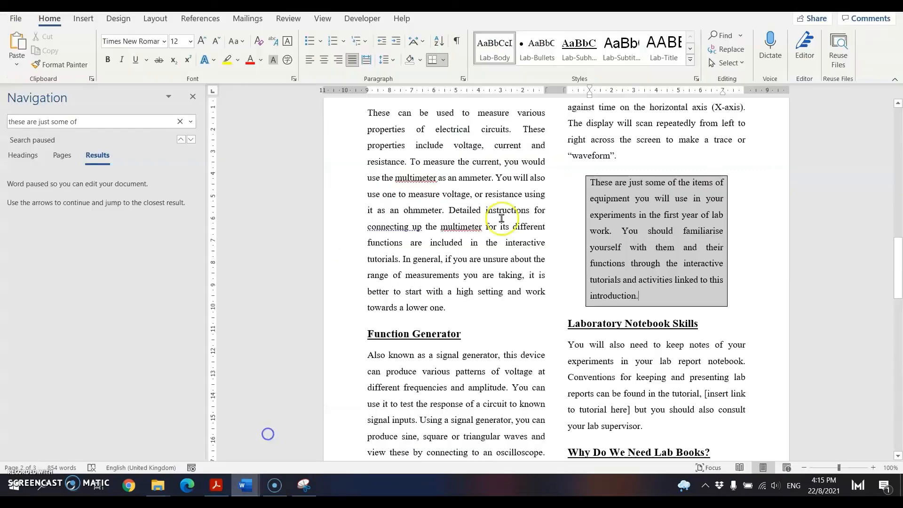
pyautogui.click(126, 118)
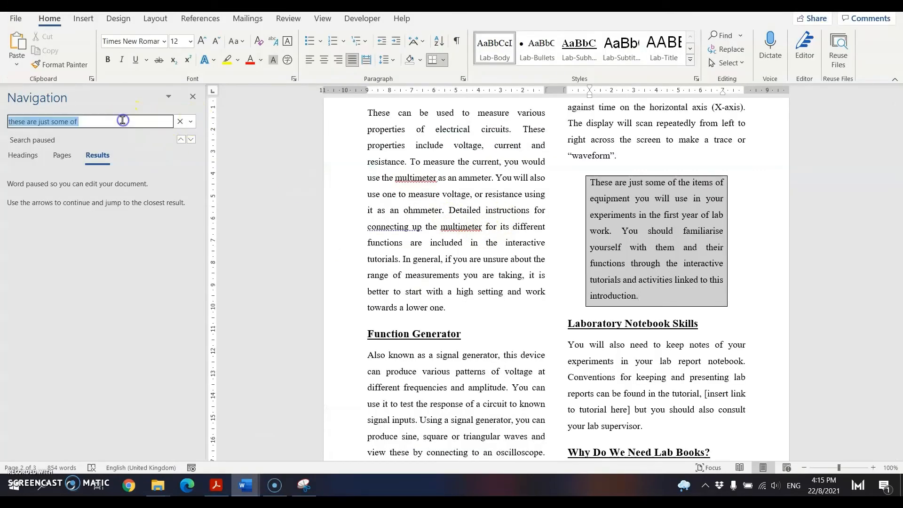
pyautogui.press('BackSpace')
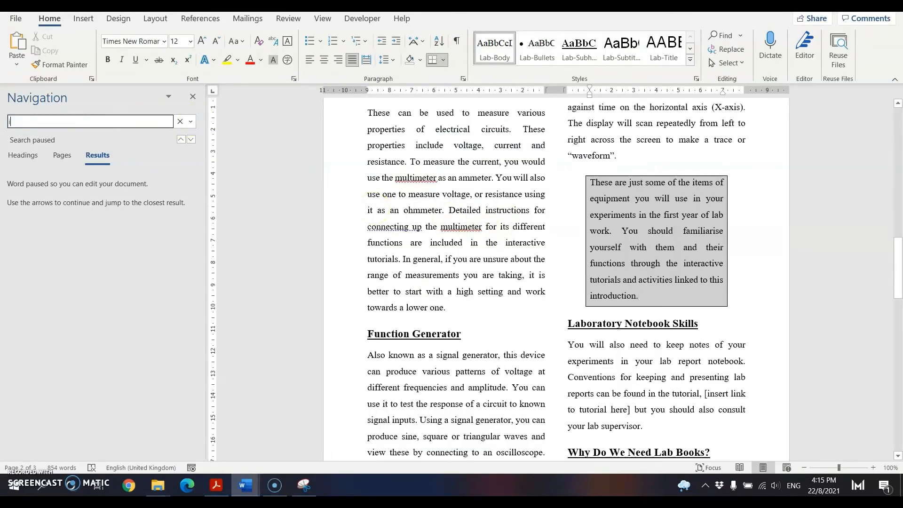
pyautogui.write('insert i')
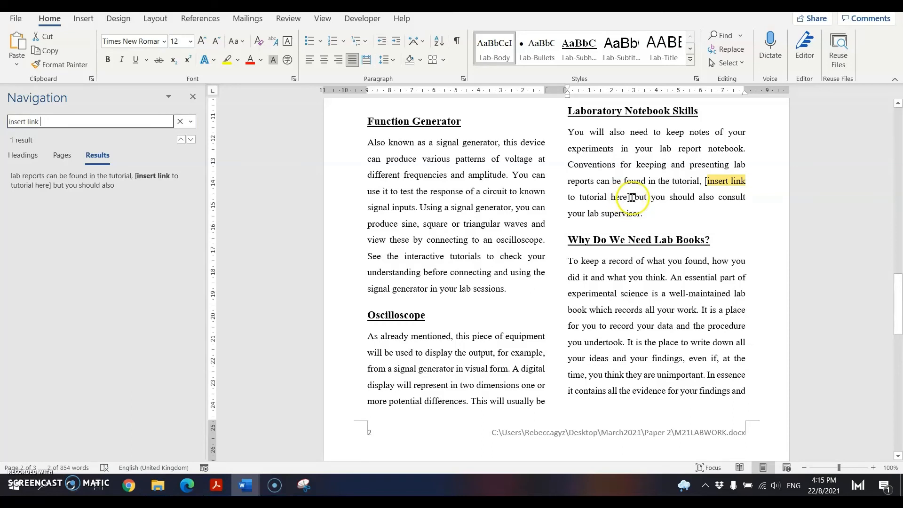
# Make the bracketed text "[insert link to tutorial here]", including its brackets, bold and italic.
pyautogui.moveTo(630, 198); pyautogui.dragTo(701, 181)
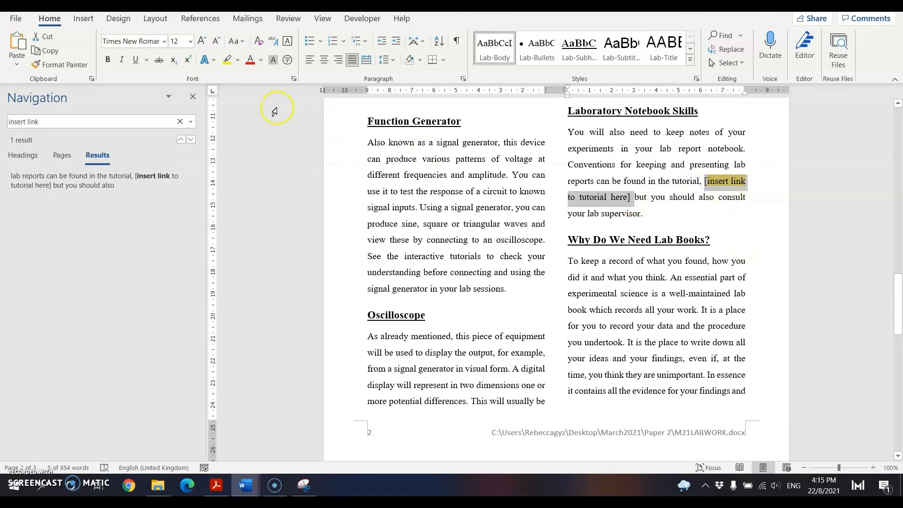
pyautogui.click(108, 60)
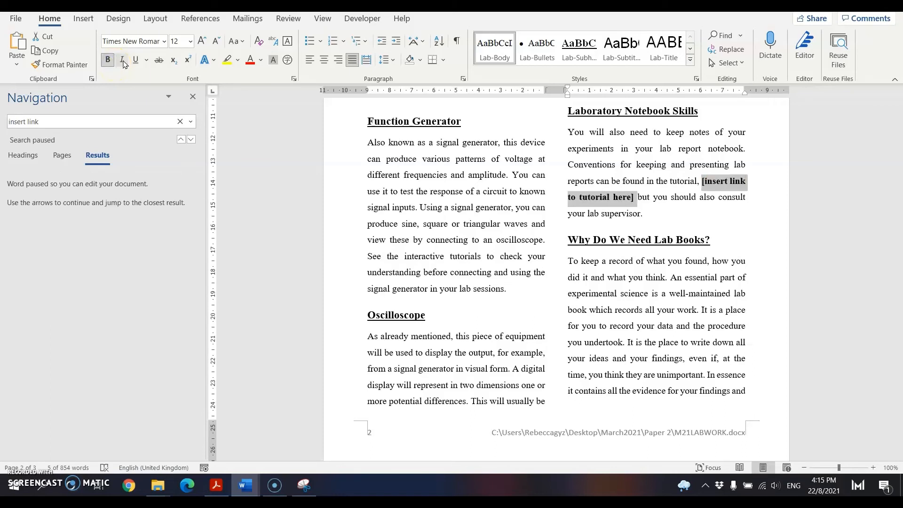
pyautogui.click(123, 60)
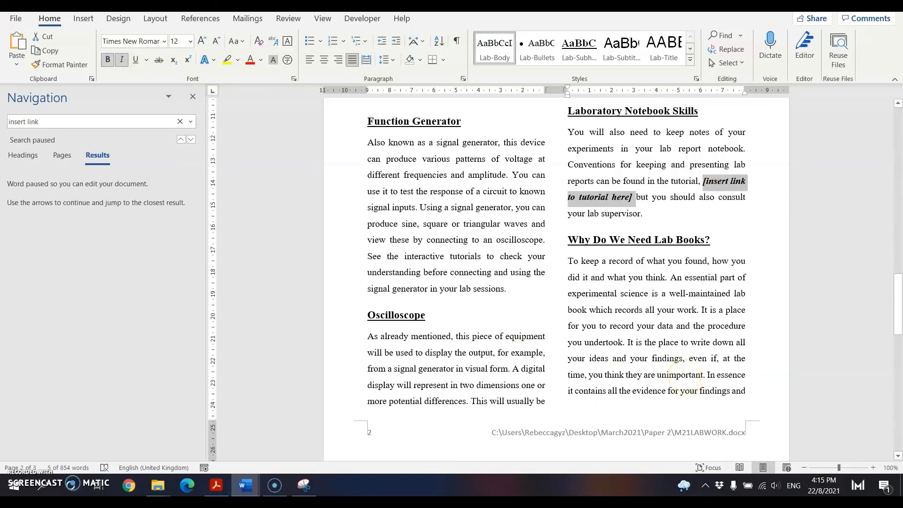
# In the exam paper PDF, highlight question 11's requirements on widows or orphans, split lists, spacing between items and intact paragraphs.
pyautogui.click(216, 485)
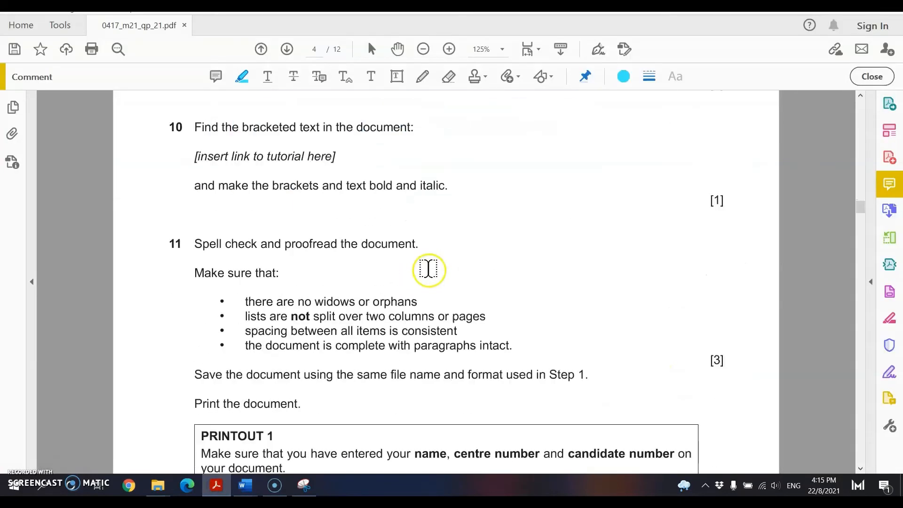
pyautogui.scroll(-3, 428, 269)
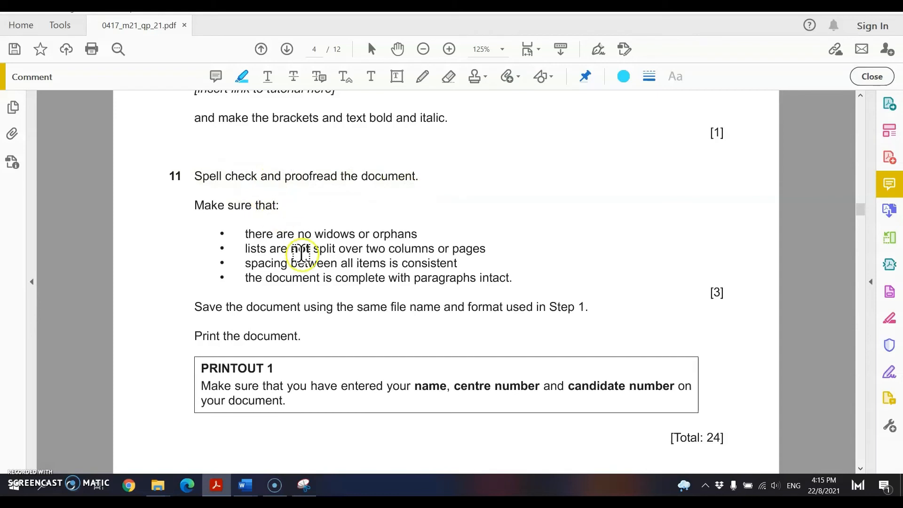
pyautogui.moveTo(297, 234); pyautogui.dragTo(416, 234)
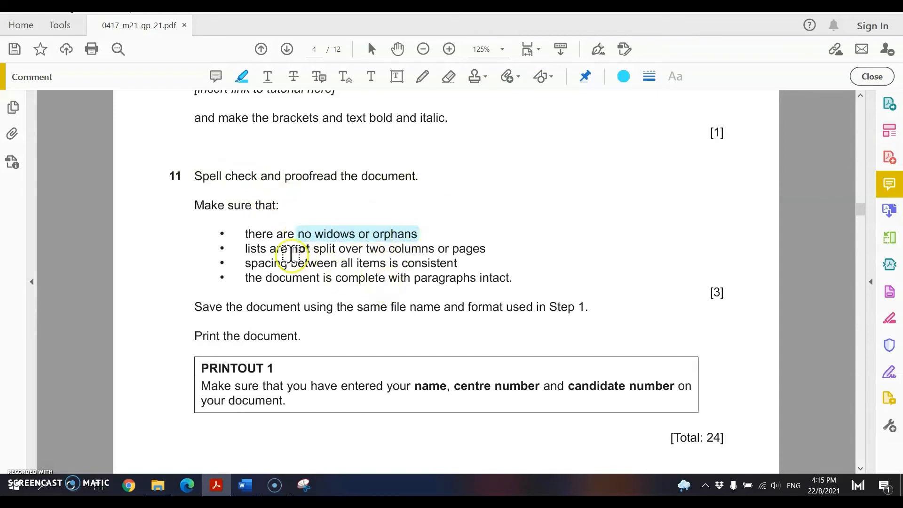
pyautogui.moveTo(291, 248); pyautogui.dragTo(425, 250)
pyautogui.moveTo(243, 248); pyautogui.dragTo(267, 248)
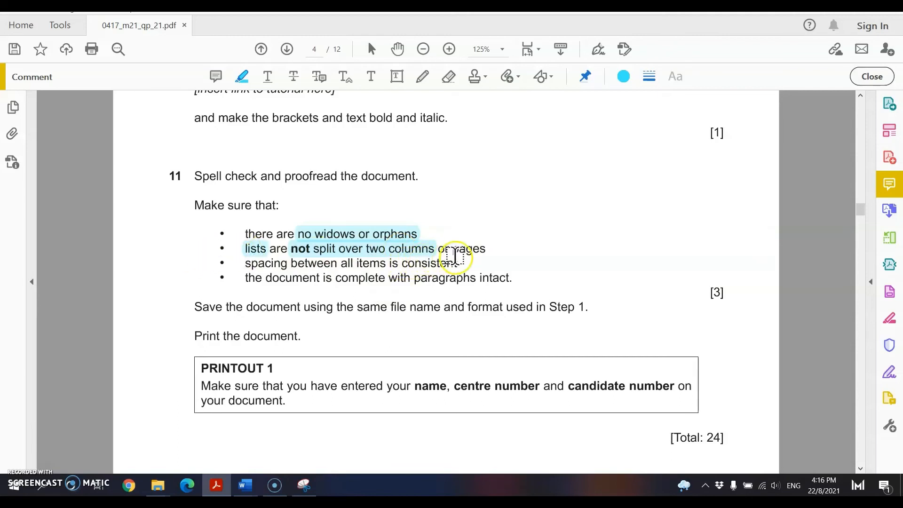
pyautogui.moveTo(244, 263); pyautogui.dragTo(358, 263)
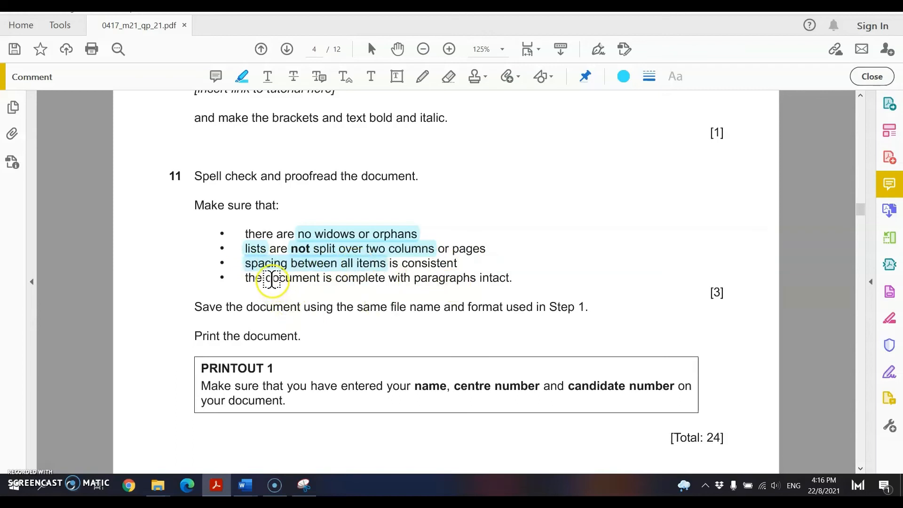
pyautogui.moveTo(269, 278); pyautogui.dragTo(512, 278)
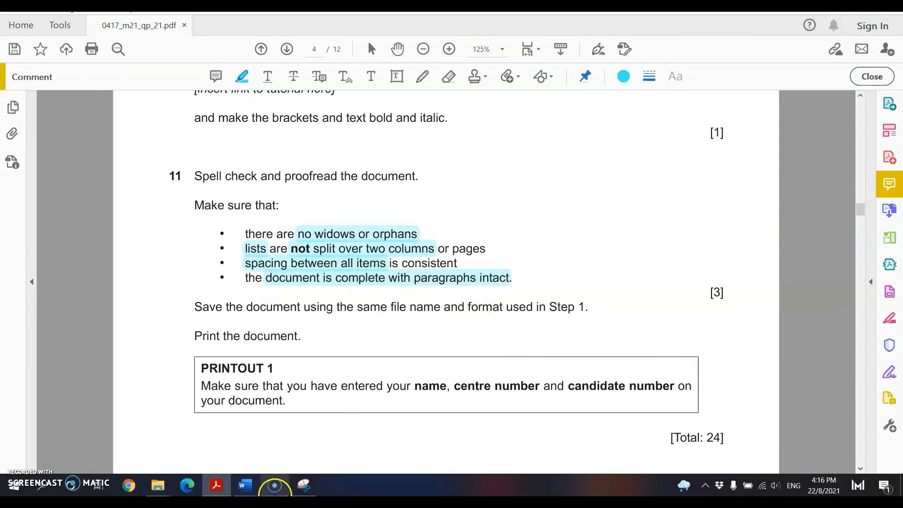
# Return to the start of M21LABWORK in Word and open the Editor's spelling corrections.
pyautogui.moveTo(242, 484)
pyautogui.click(287, 441)
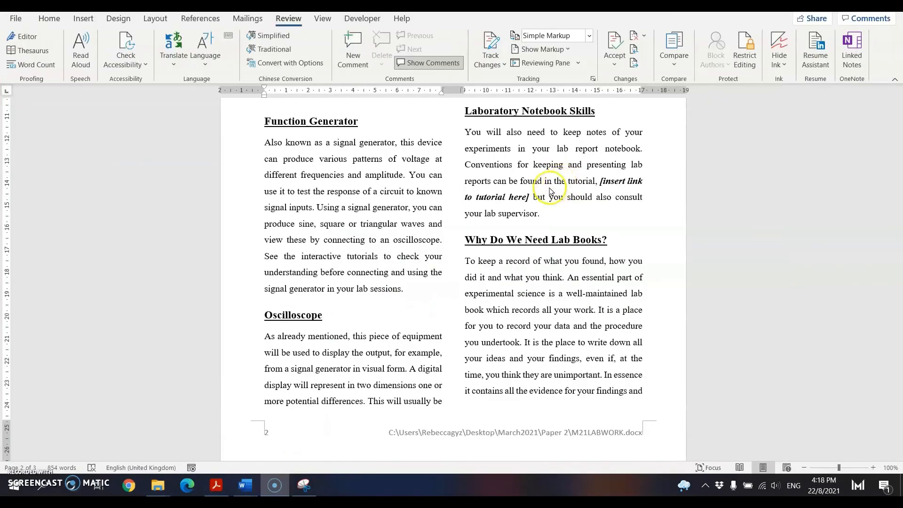
pyautogui.scroll(1, 240, 183)
pyautogui.scroll(15, 453, 226)
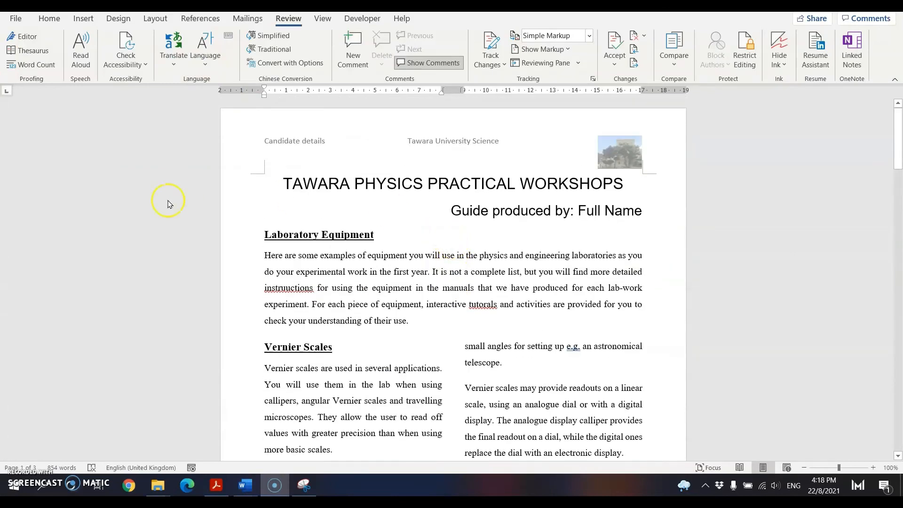
pyautogui.click(34, 42)
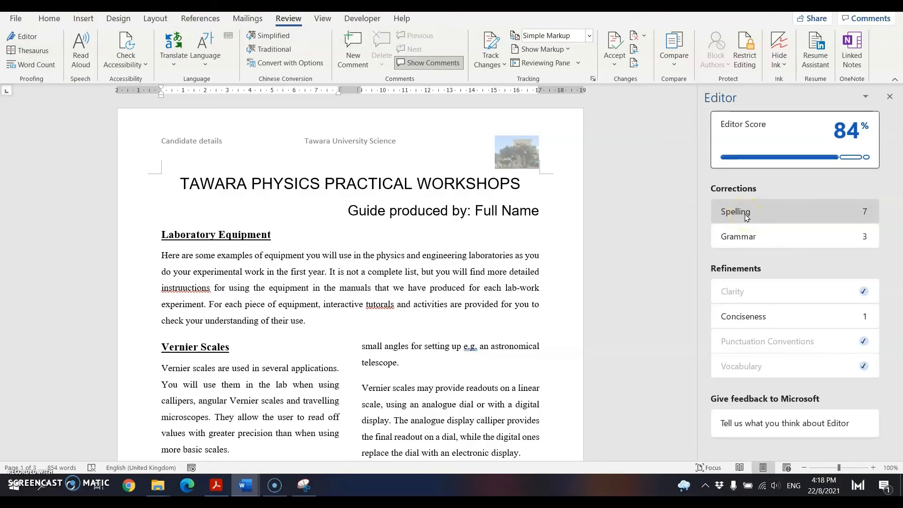
pyautogui.click(745, 214)
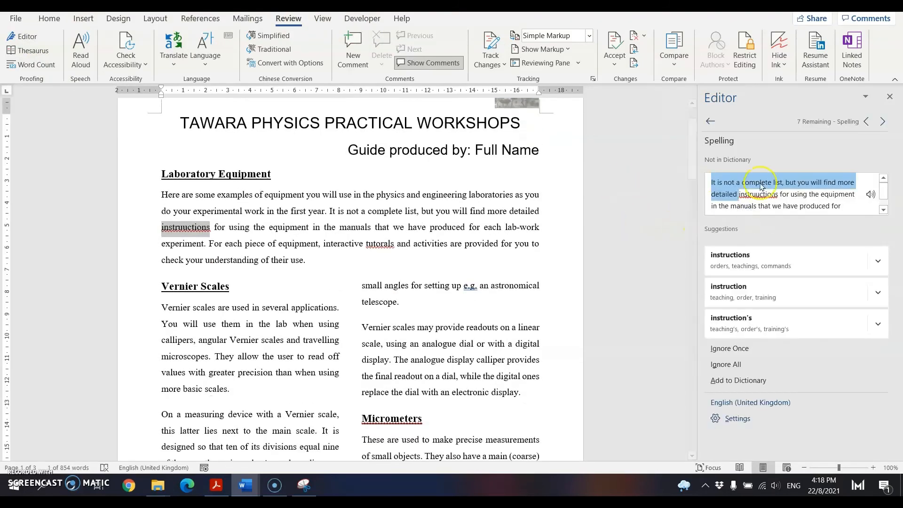
# Correct the two misspelt words in the Laboratory Equipment paragraph to "instructions" and "tutorials".
pyautogui.click(753, 193)
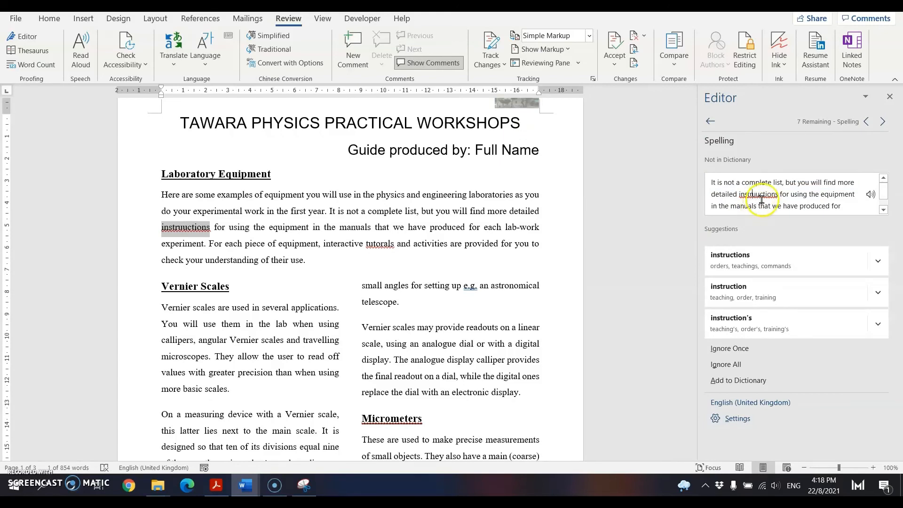
pyautogui.click(739, 260)
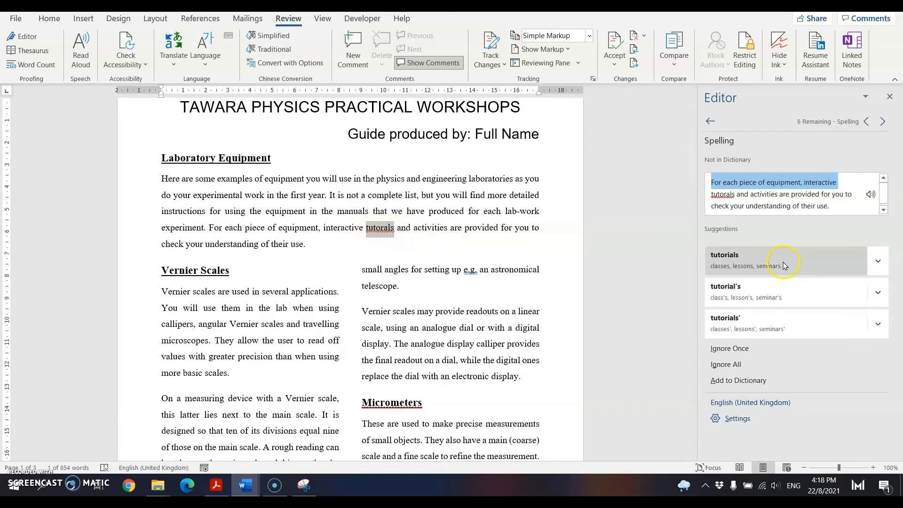
pyautogui.click(745, 263)
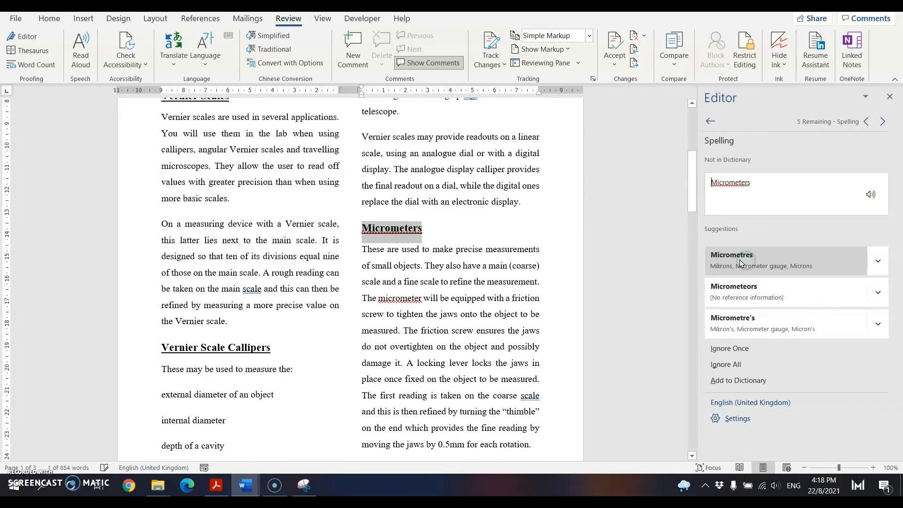
# Ignore each remaining flagged occurrence of "micrometer(s)" and "multimeter(s)" once and close the Editor.
pyautogui.click(444, 265)
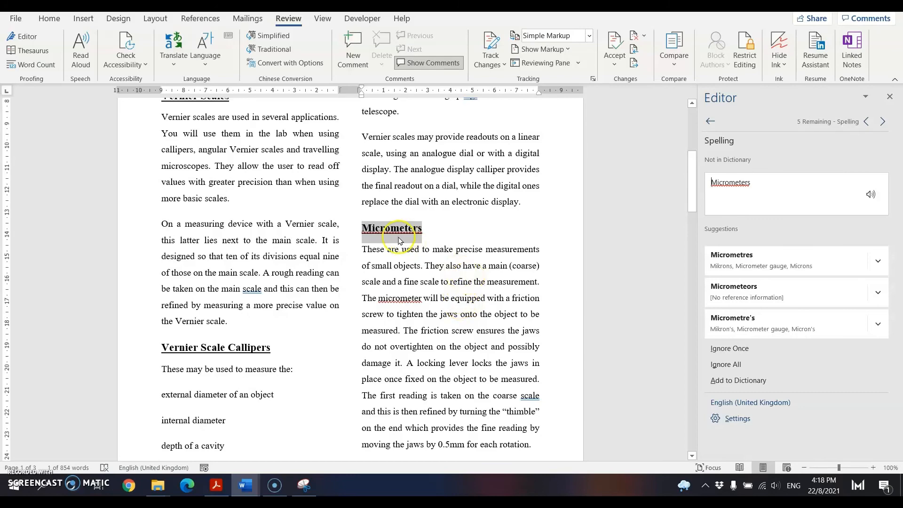
pyautogui.scroll(-10, 444, 260)
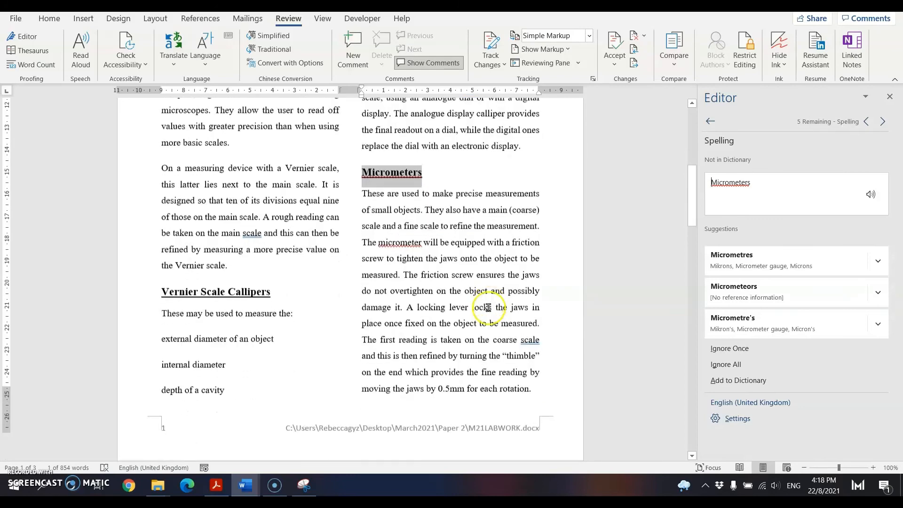
pyautogui.scroll(-6, 276, 262)
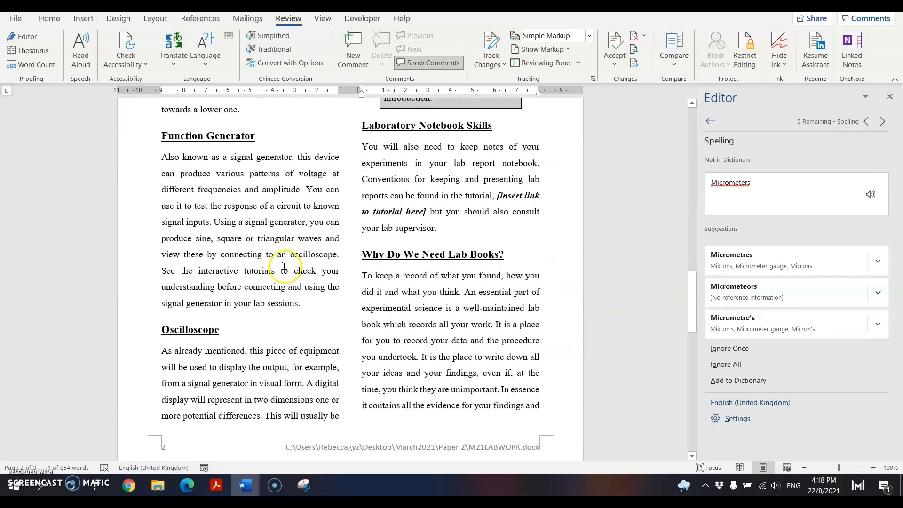
pyautogui.scroll(6, 291, 260)
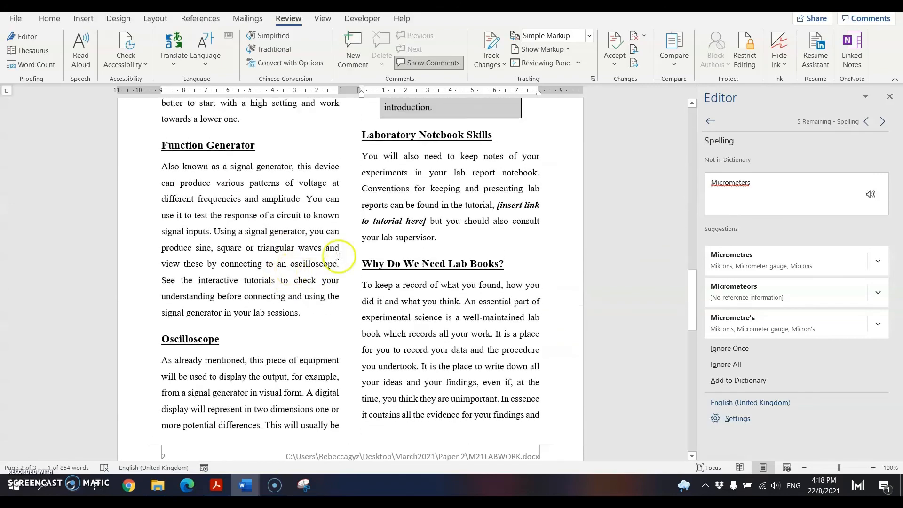
pyautogui.scroll(-6, 428, 212)
pyautogui.scroll(-8, 429, 262)
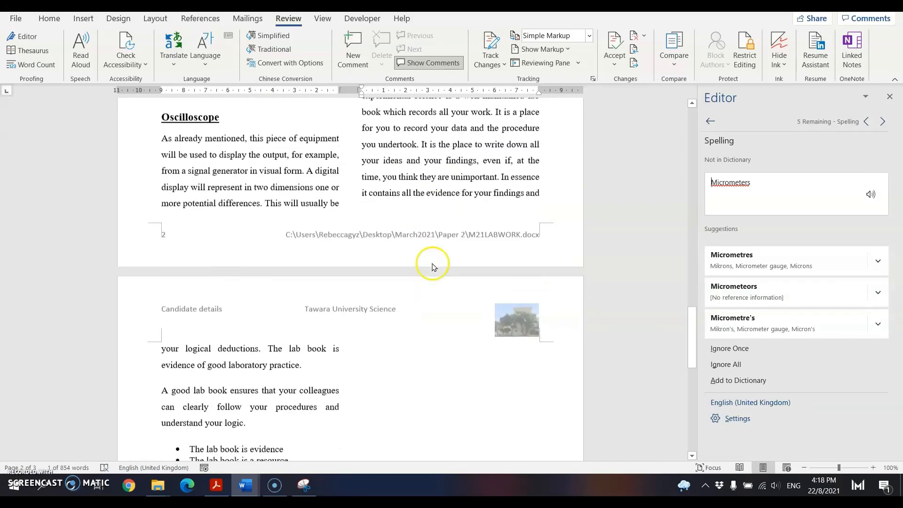
pyautogui.scroll(6, 429, 262)
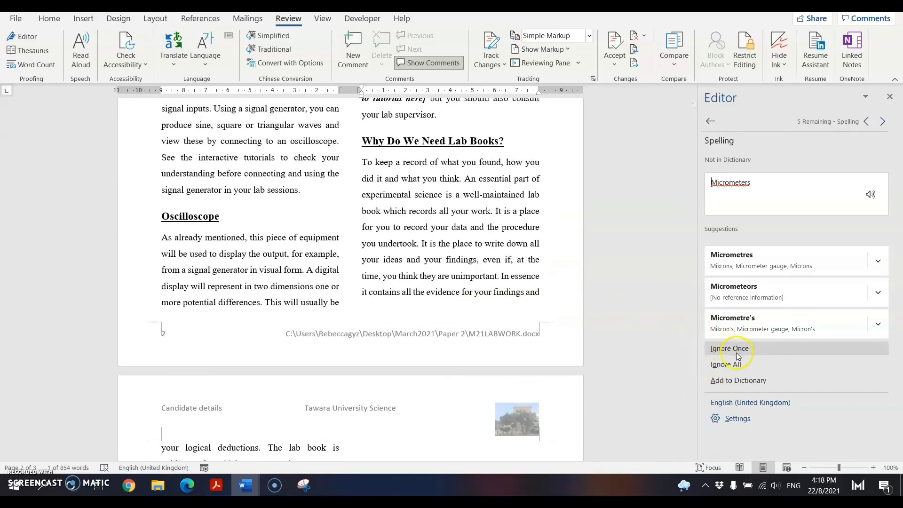
pyautogui.click(733, 349)
pyautogui.click(733, 348)
pyautogui.click(734, 348)
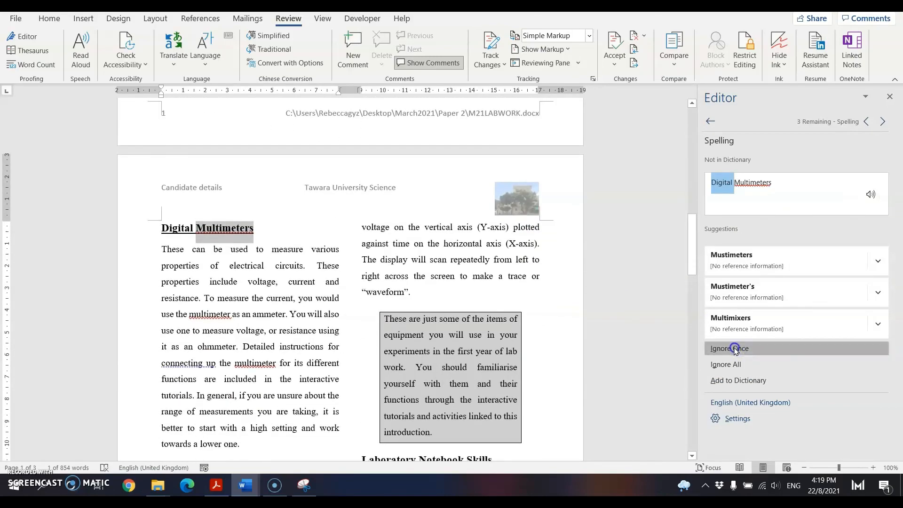
pyautogui.click(733, 348)
pyautogui.click(733, 348)
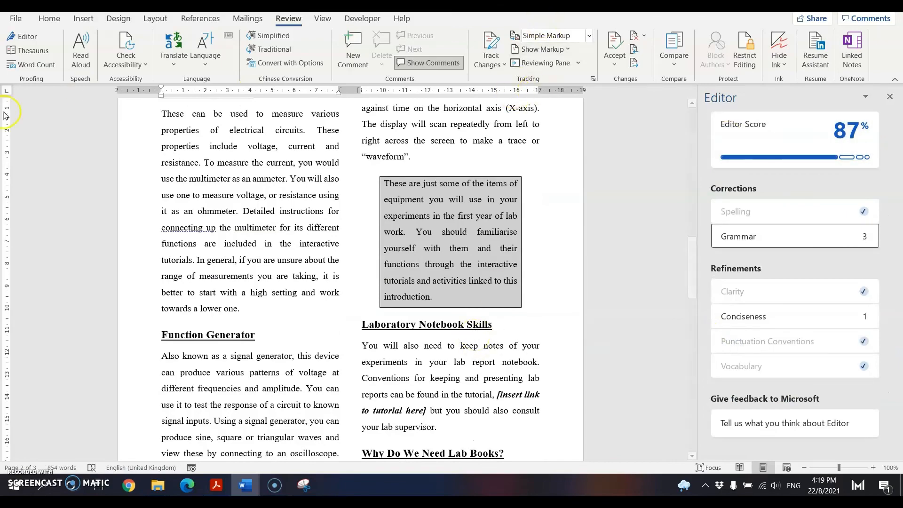
pyautogui.click(889, 97)
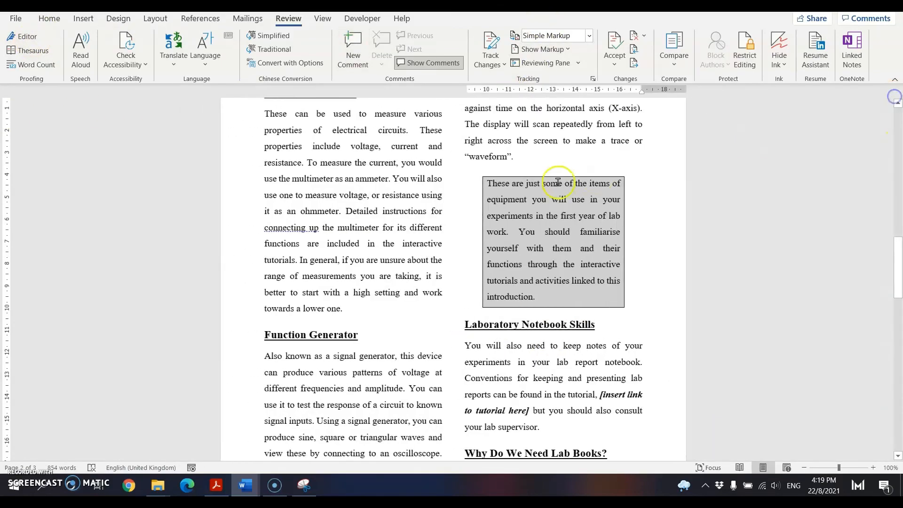
# Proofread M21LABWORK from the first page to the last against question 11's requirements on widows or orphans, split lists, consistent spacing and intact paragraphs.
pyautogui.scroll(15, 556, 188)
pyautogui.scroll(4, 557, 288)
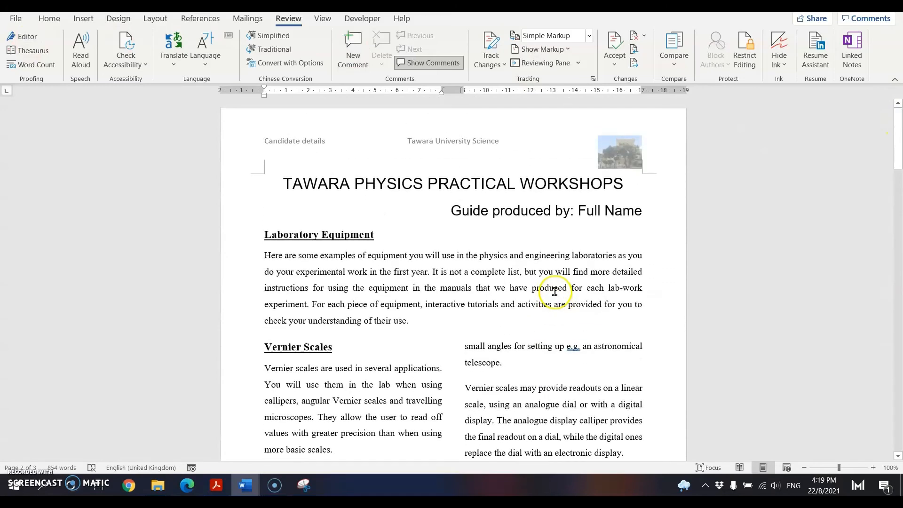
pyautogui.click(216, 485)
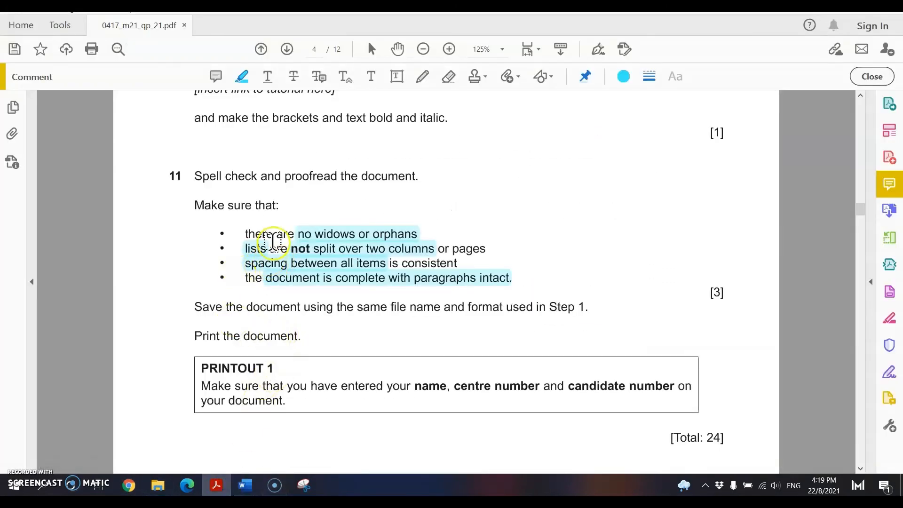
pyautogui.moveTo(245, 485)
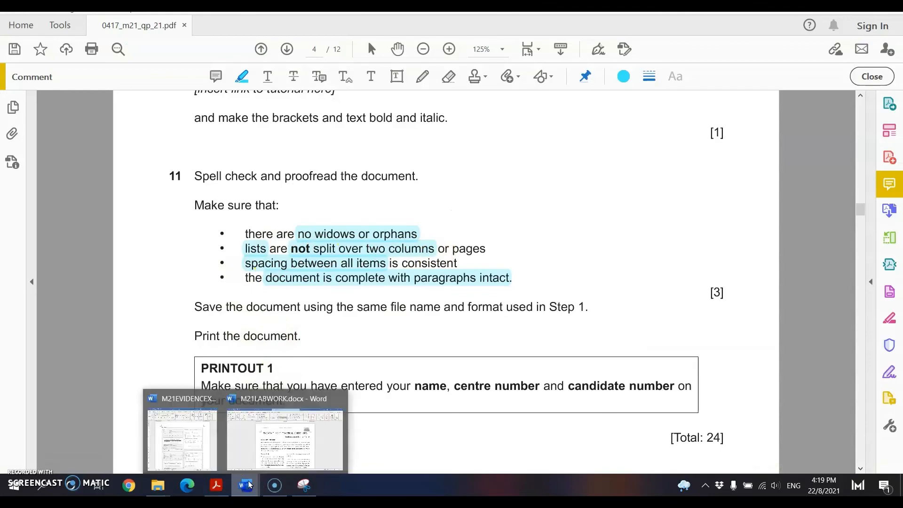
pyautogui.click(283, 445)
pyautogui.scroll(-8, 470, 335)
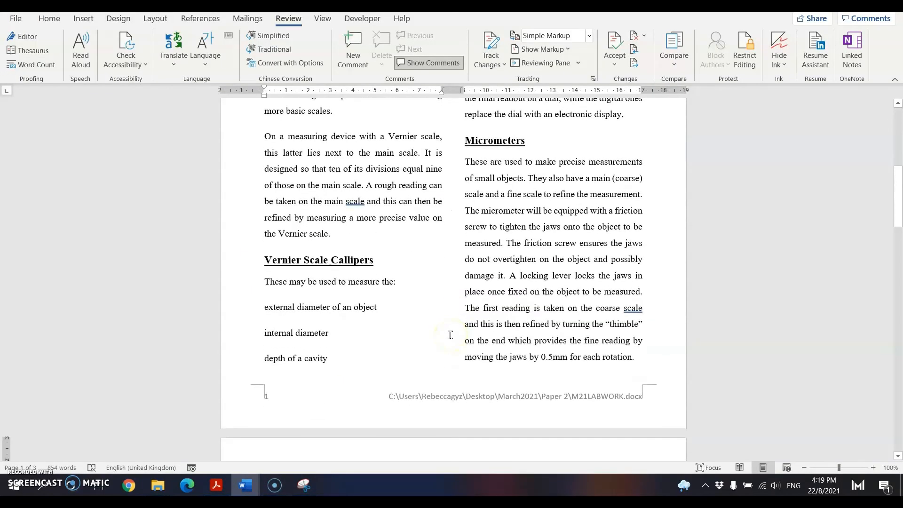
pyautogui.scroll(-4, 450, 335)
pyautogui.scroll(4, 450, 335)
pyautogui.scroll(3, 450, 335)
pyautogui.scroll(-3, 449, 336)
pyautogui.scroll(-6, 444, 336)
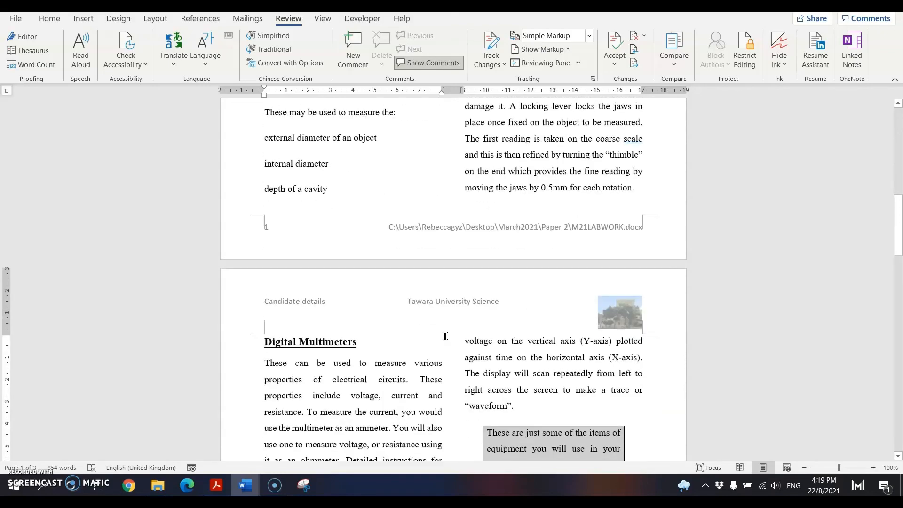
pyautogui.scroll(-9, 444, 335)
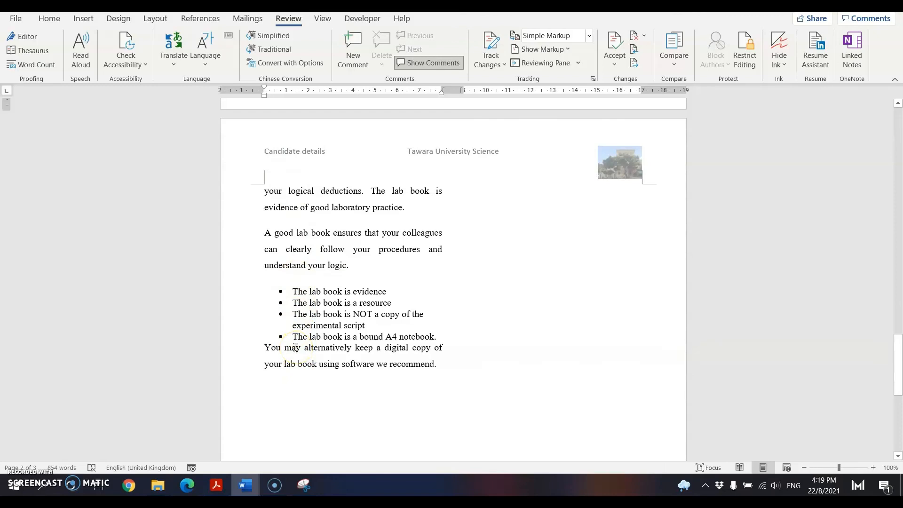
# Read question 11's save and print instructions and the PRINTOUT 1 note in the exam paper PDF, and return to M21LABWORK in Word.
pyautogui.click(216, 485)
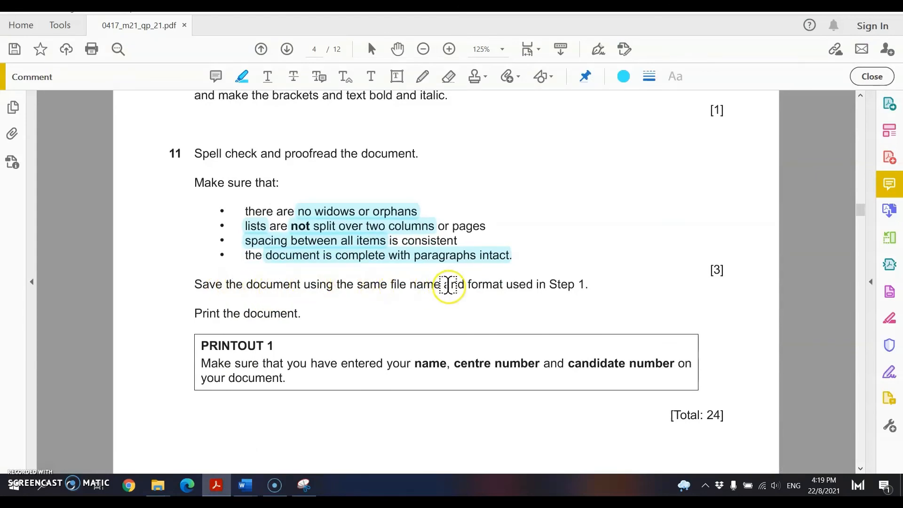
pyautogui.moveTo(245, 485)
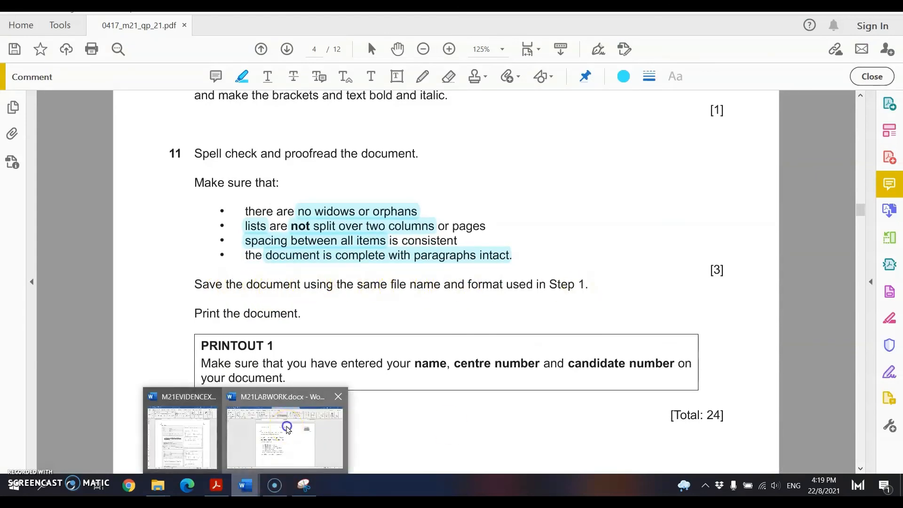
pyautogui.click(288, 429)
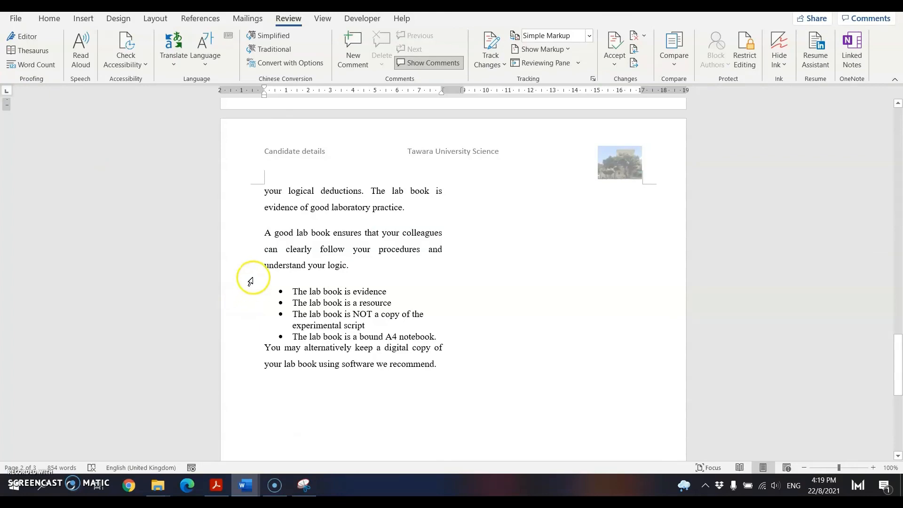
pyautogui.click(216, 487)
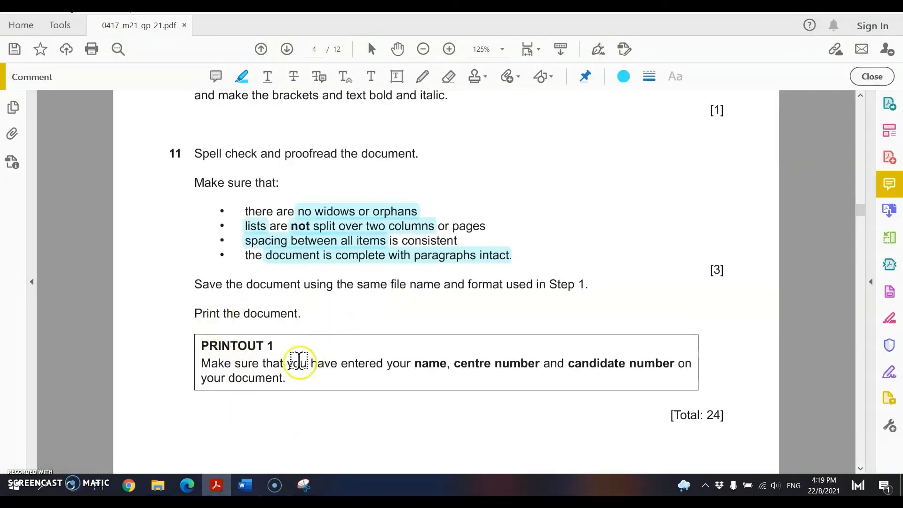
pyautogui.moveTo(247, 491)
pyautogui.click(291, 441)
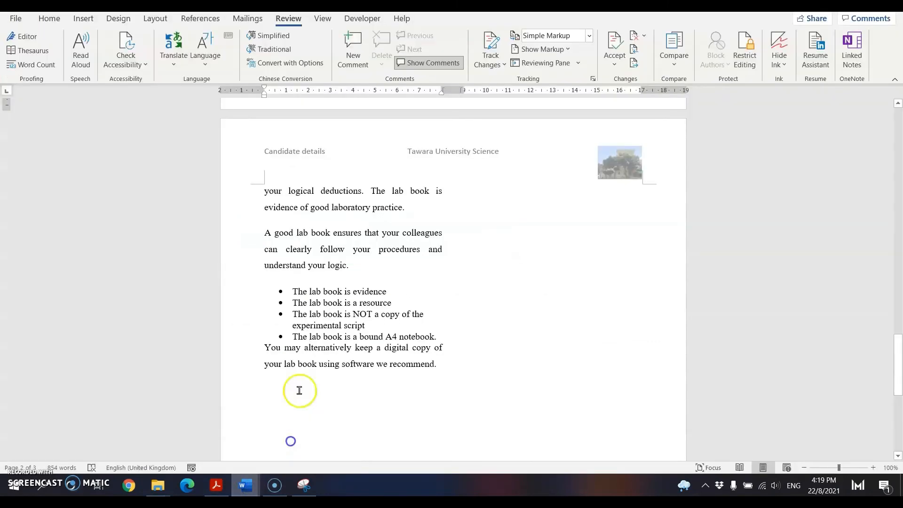
# Open the print preview of M21LABWORK and look through all its pages.
pyautogui.hotkey('ctrl', 'p')
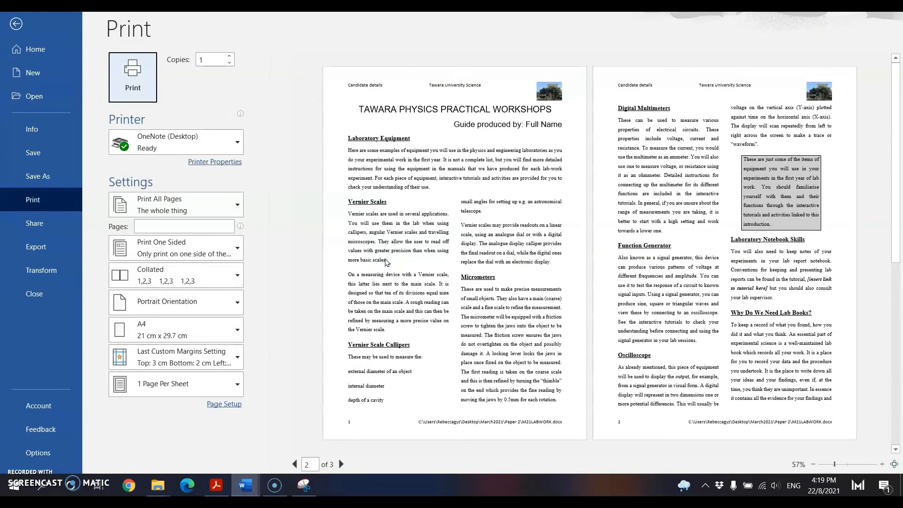
pyautogui.scroll(-3, 530, 272)
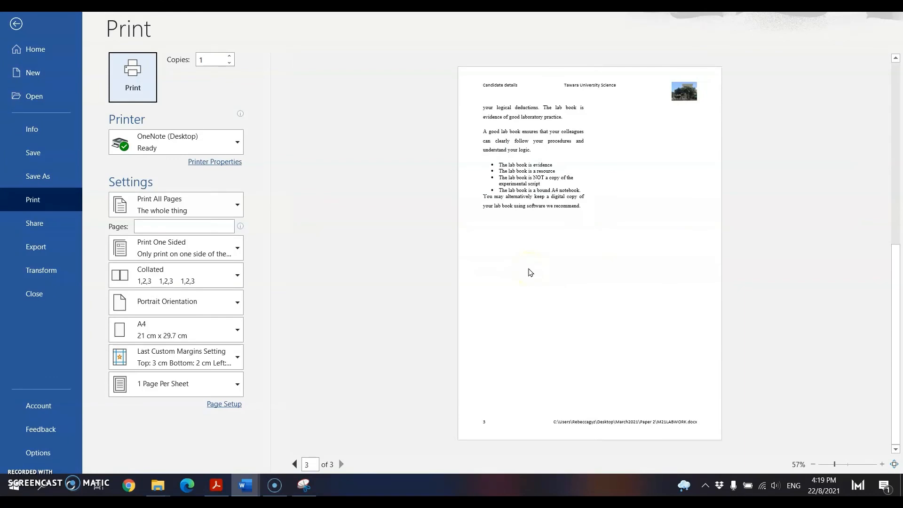
pyautogui.scroll(5, 530, 271)
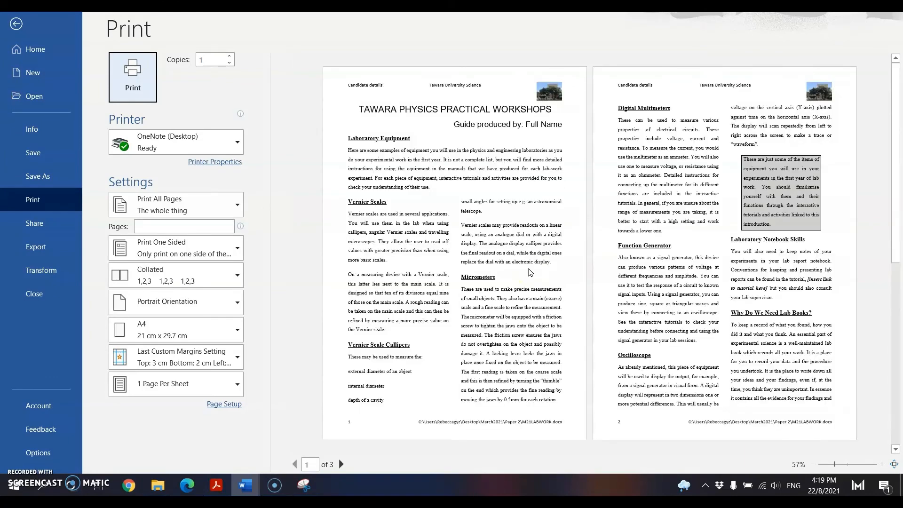
# Export M21LABWORK as a PDF named "Printout 1" in the Paper 2 folder.
pyautogui.click(34, 246)
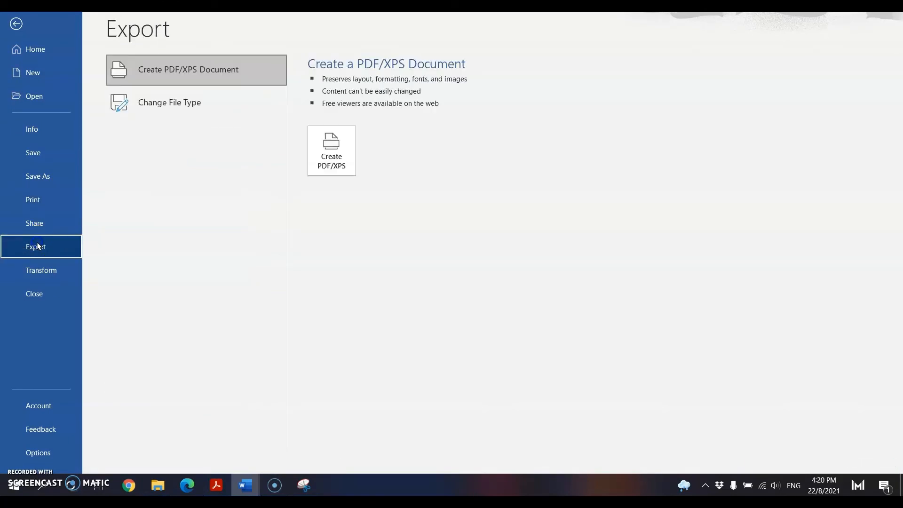
pyautogui.click(345, 161)
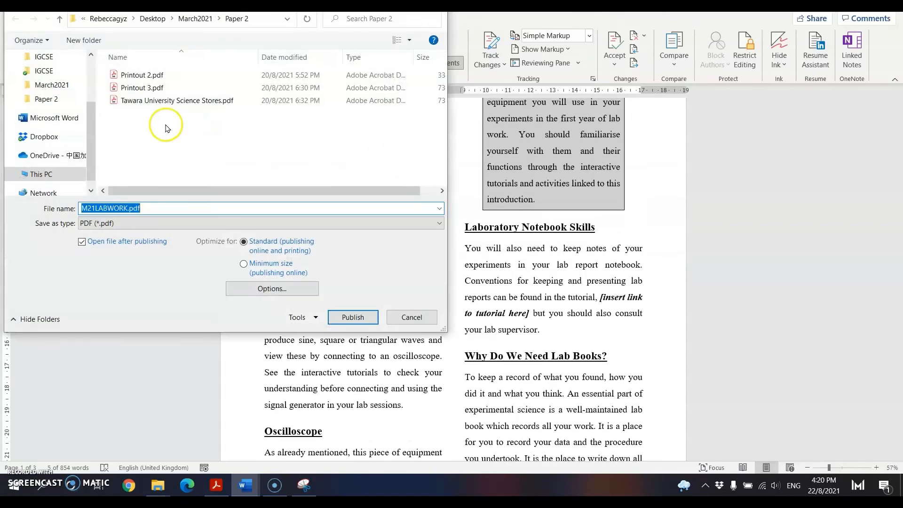
pyautogui.write('Printou')
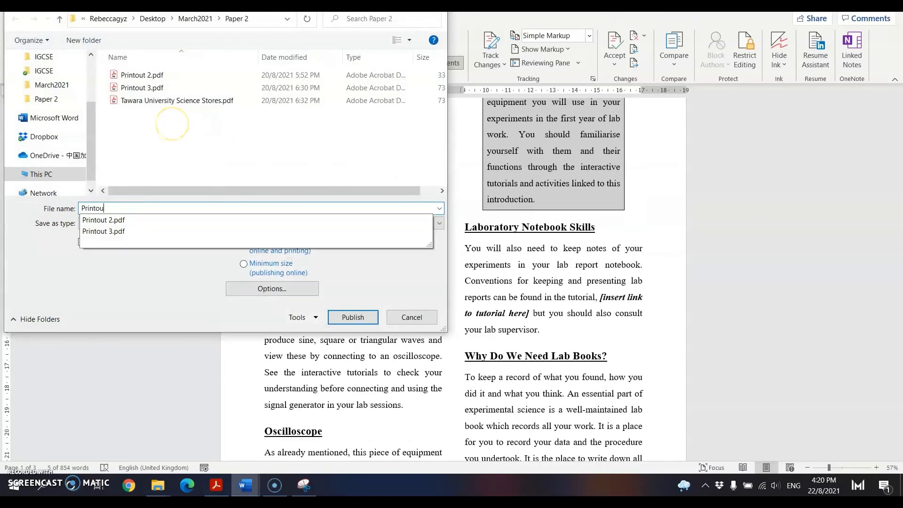
pyautogui.write('t 1')
pyautogui.press('Return')
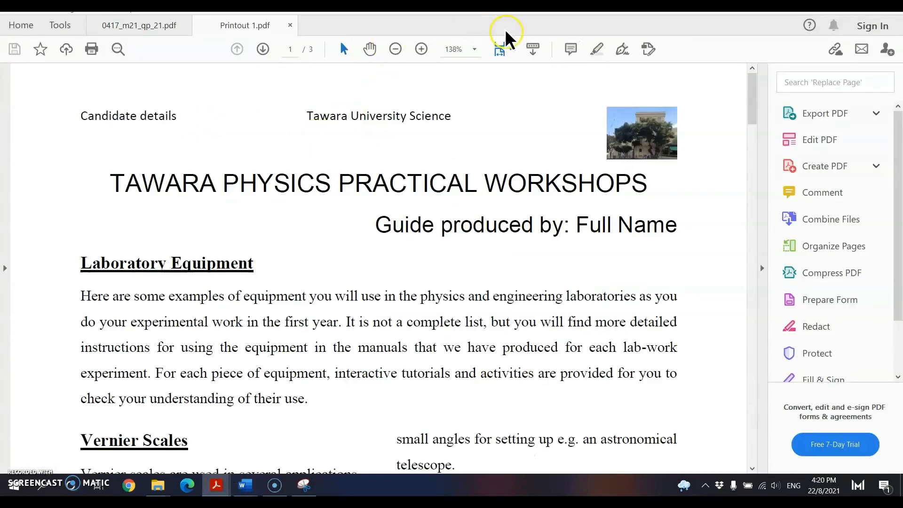
# Review the pages of Printout 1.pdf at full-page zoom and return to the exam paper 0417_m21_qp_21.pdf.
pyautogui.click(502, 53)
pyautogui.click(541, 85)
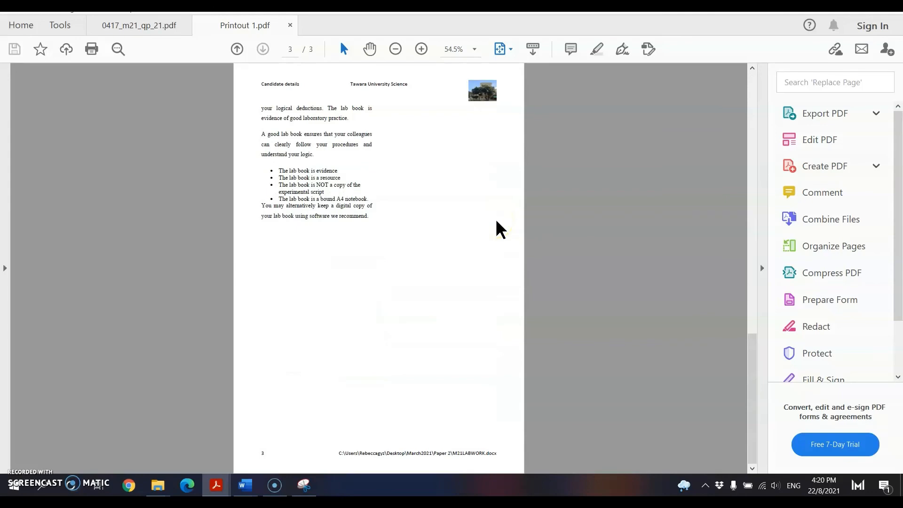
pyautogui.click(492, 230)
pyautogui.scroll(3, 492, 231)
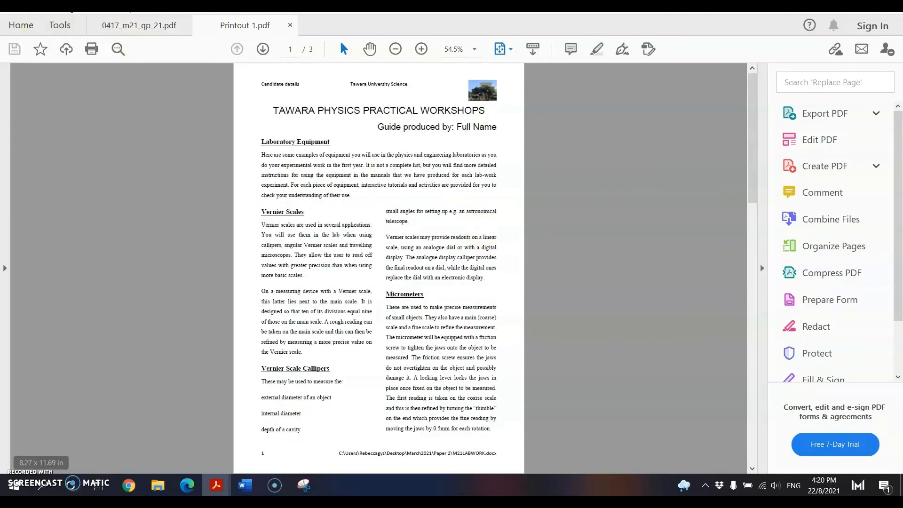
pyautogui.click(227, 489)
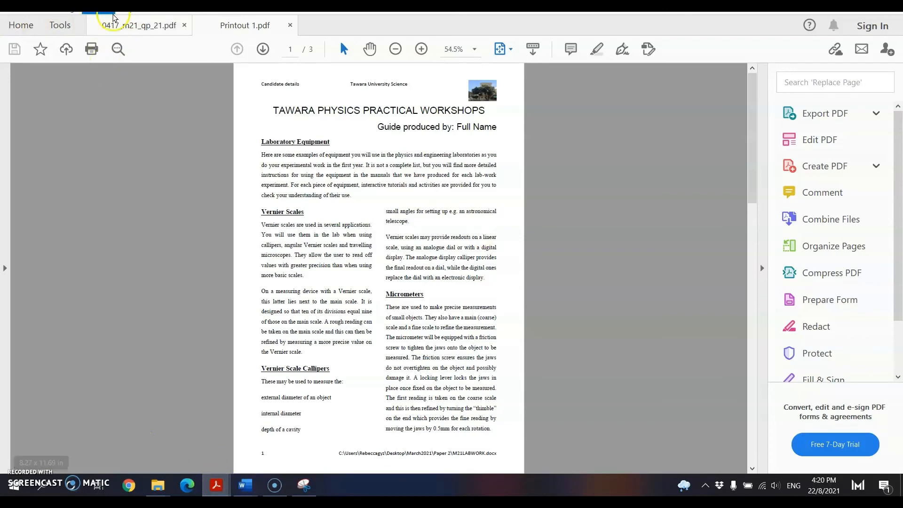
pyautogui.click(113, 30)
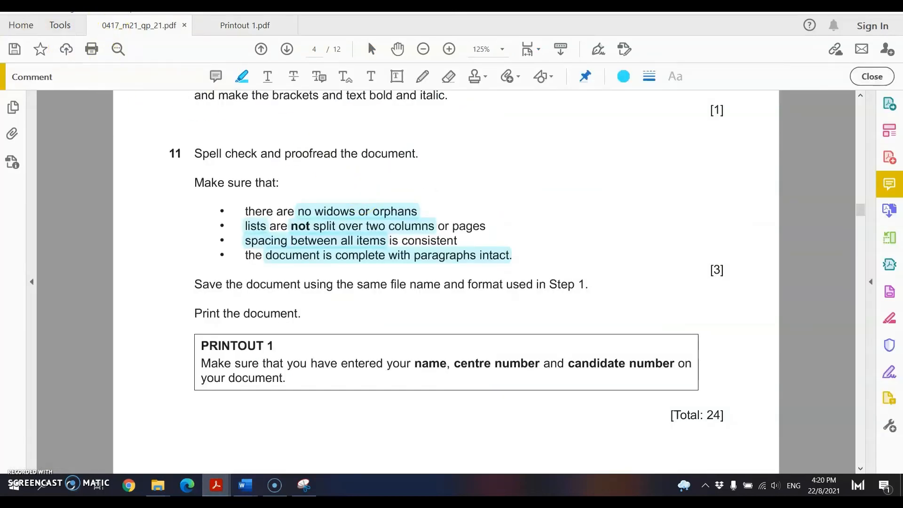